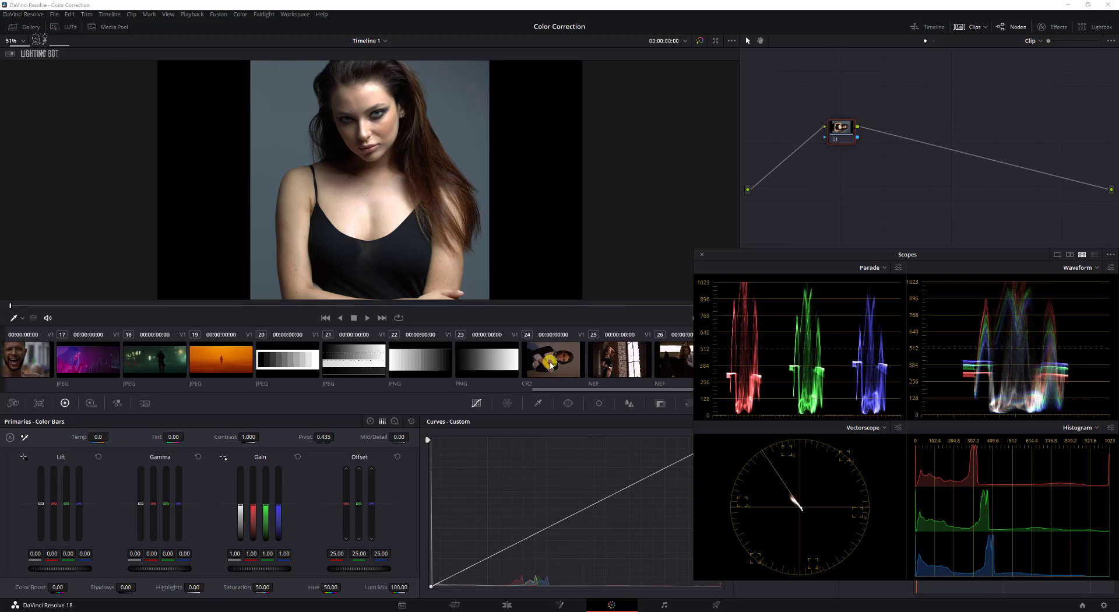
Step: Open clip 24 for grading and add a serial node after its first node
click(551, 366)
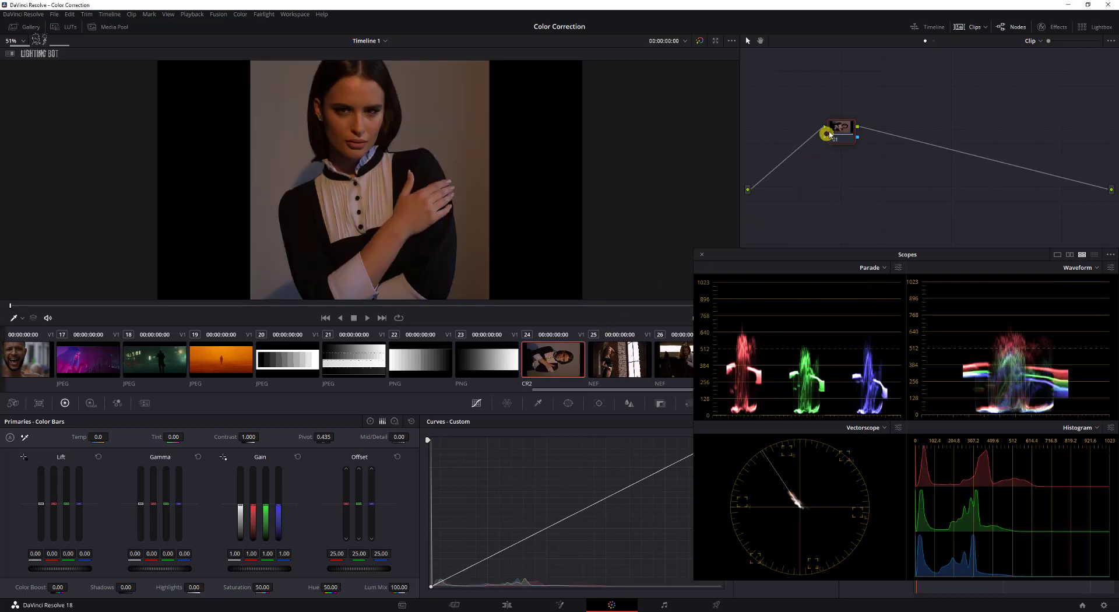
key(ctrl+n)
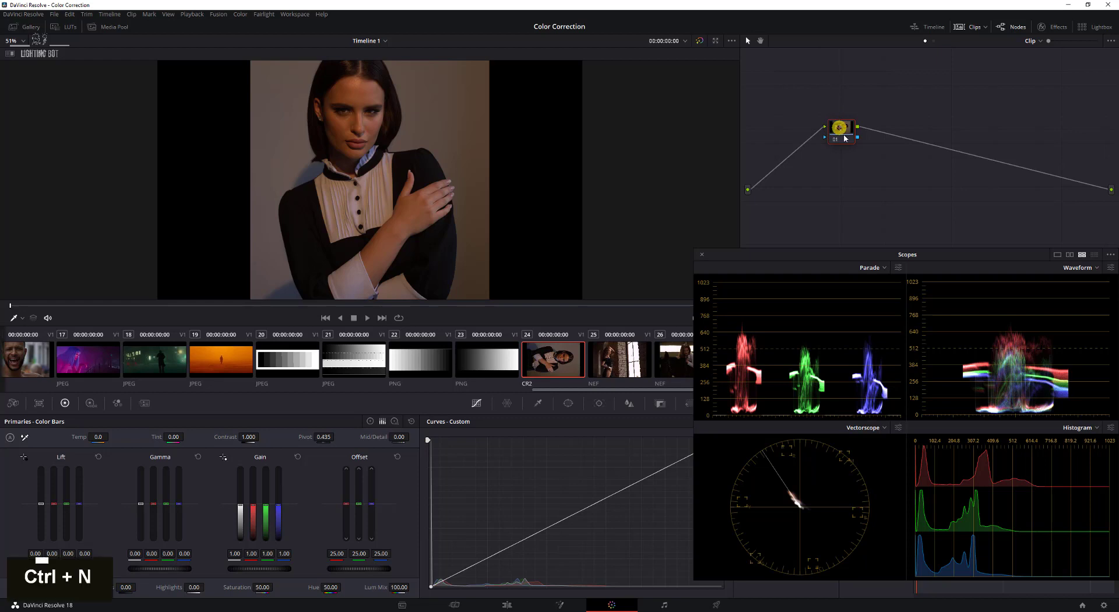
key(shift+n)
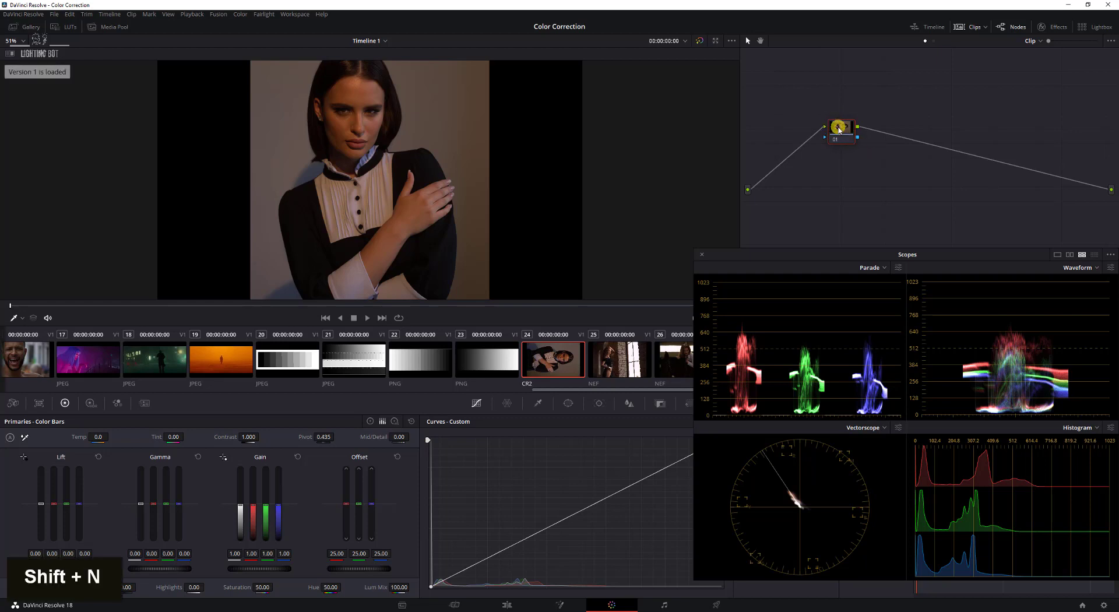
right_click(838, 129)
mouse_move(880, 172)
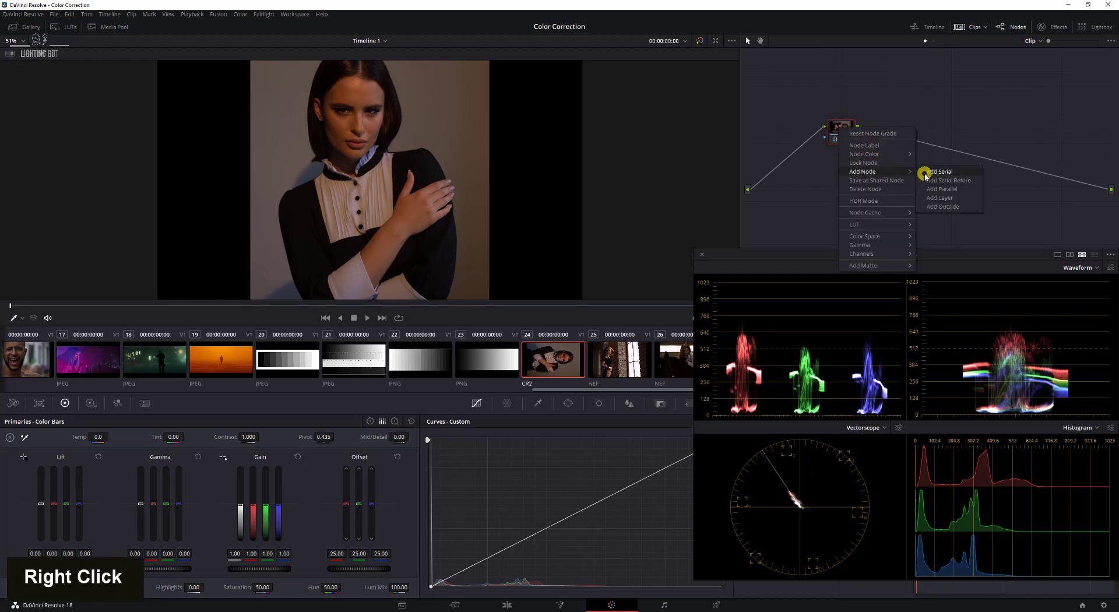
click(924, 174)
Step: Add a third serial node after node 02 and arrange nodes 02 and 03 in a row beneath node 01
right_click(881, 129)
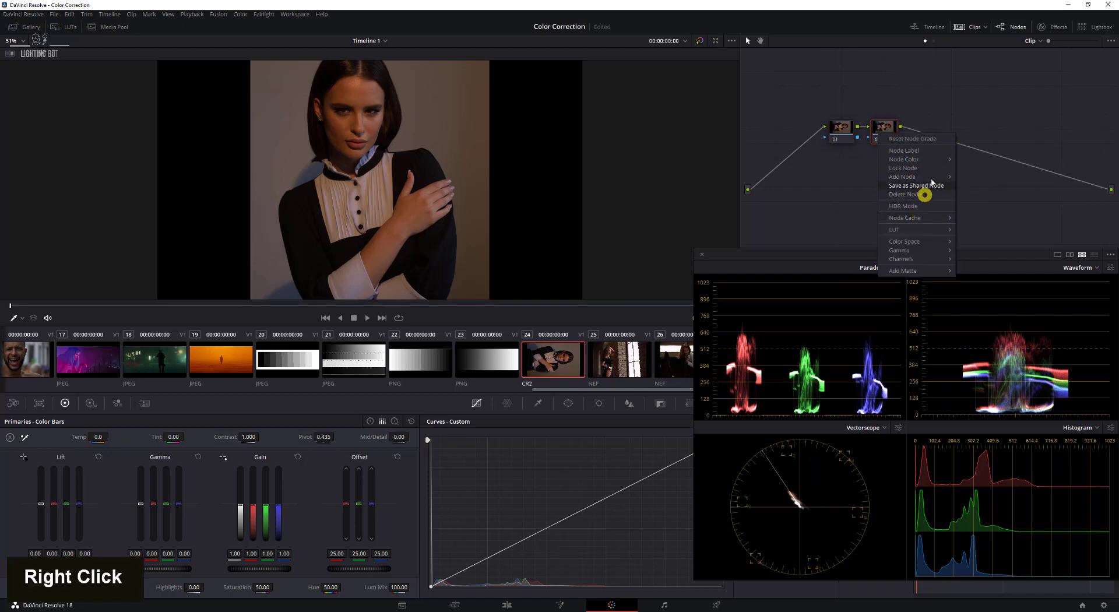
mouse_move(929, 175)
click(979, 180)
drag(888, 136, 848, 175)
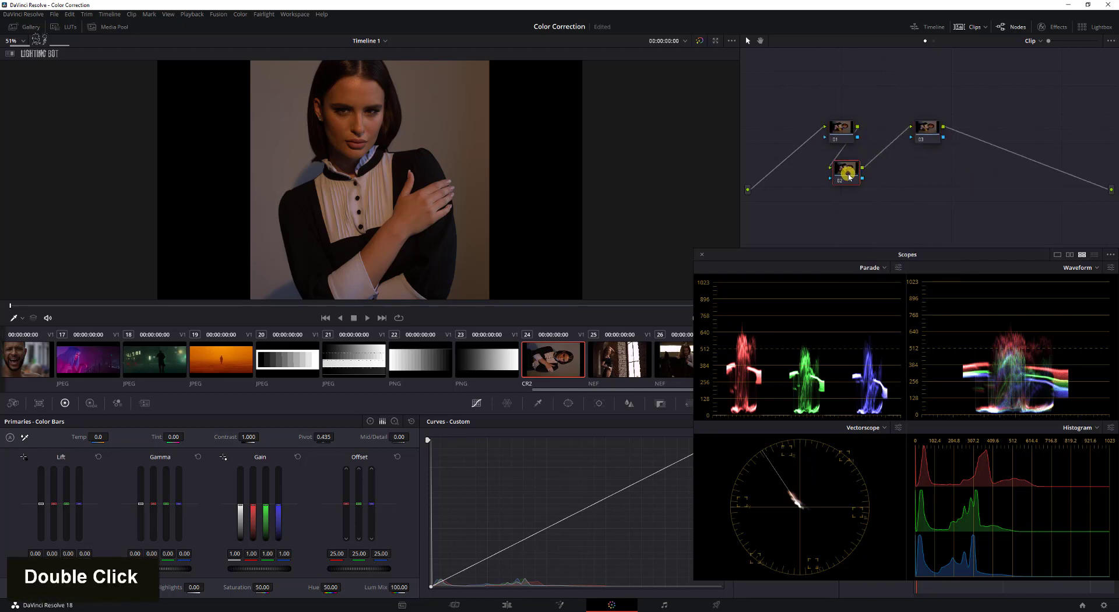
drag(926, 131, 896, 180)
Step: Label nodes 01, 02 and 03 as Noise, Primaries and LUT
right_click(847, 129)
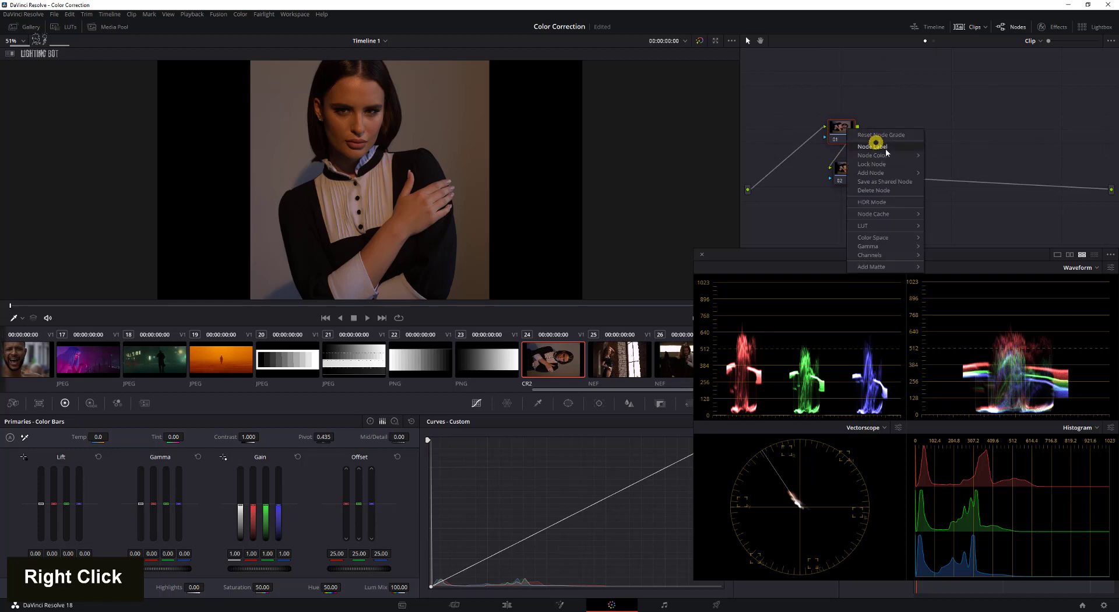
click(885, 150)
text(Noise)
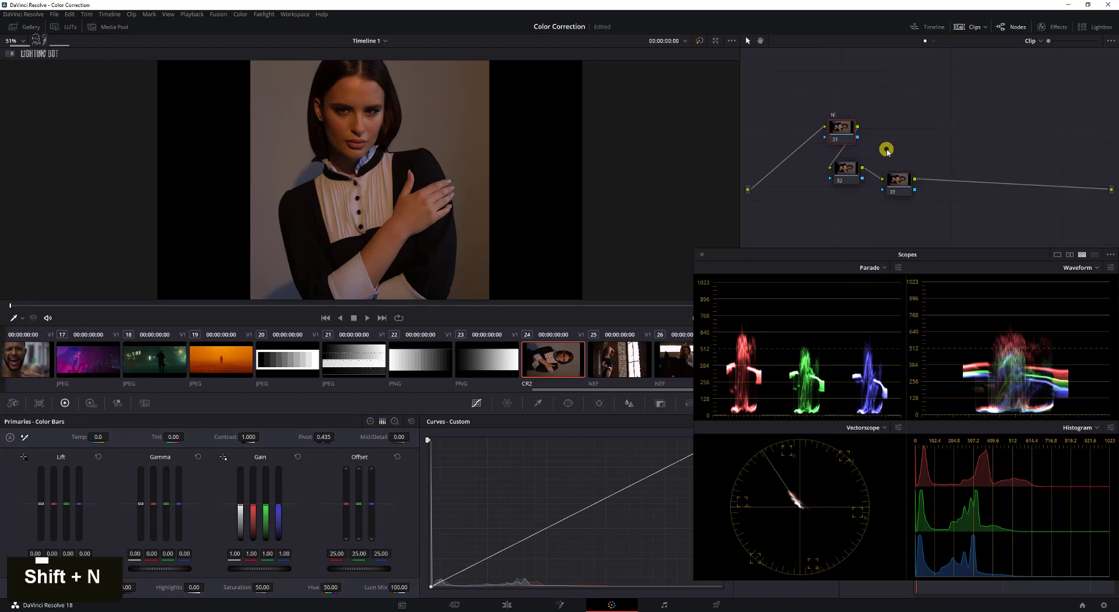
key(Return)
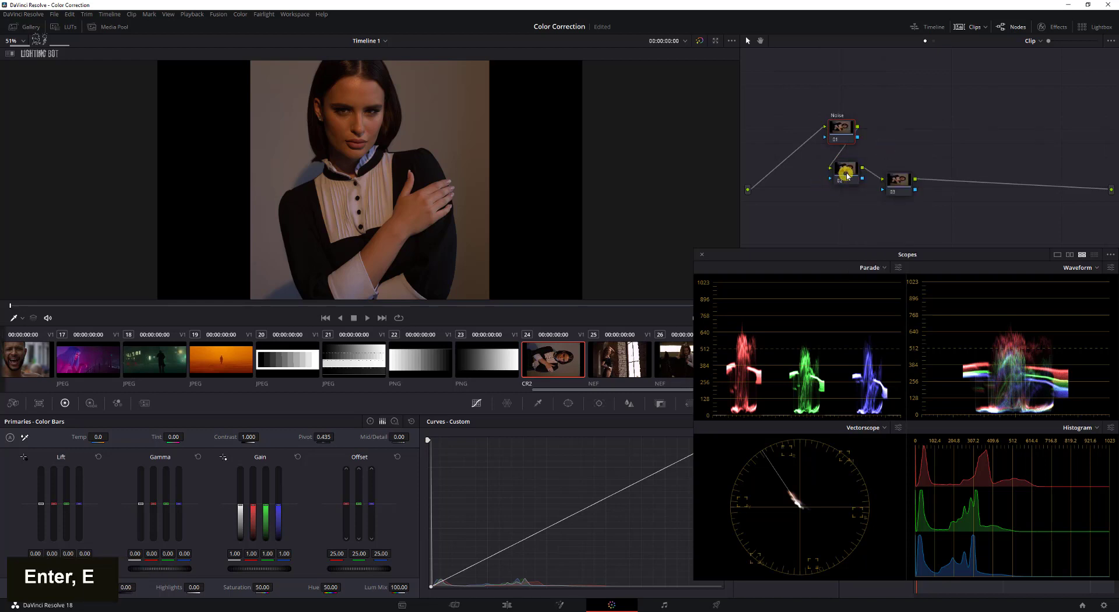
right_click(845, 174)
click(864, 193)
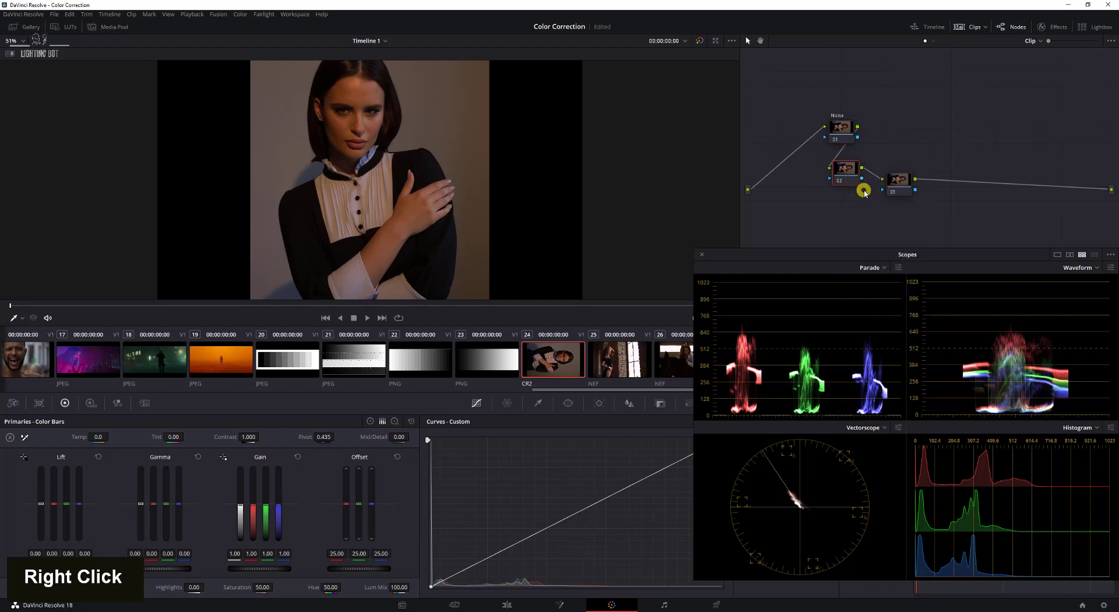
text(Primaries)
key(Return)
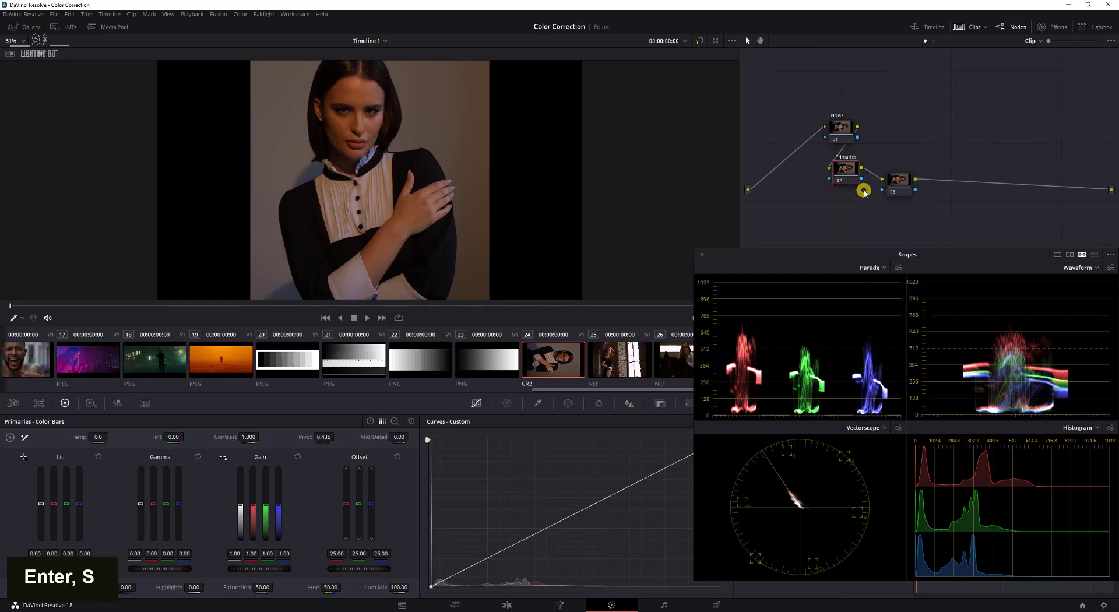
right_click(899, 182)
click(939, 199)
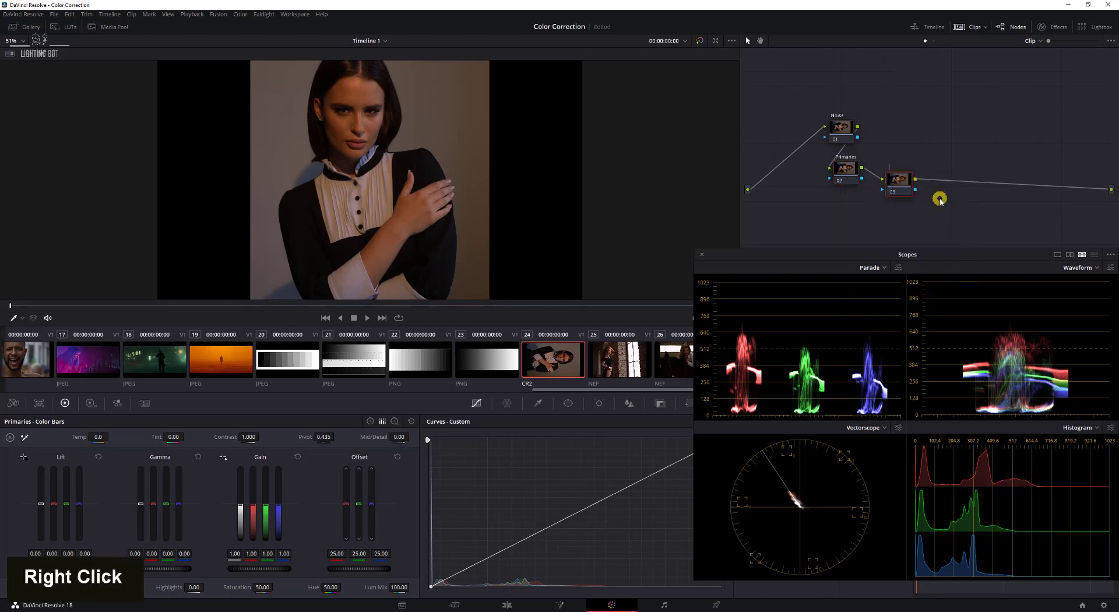
text(LUT)
key(Return)
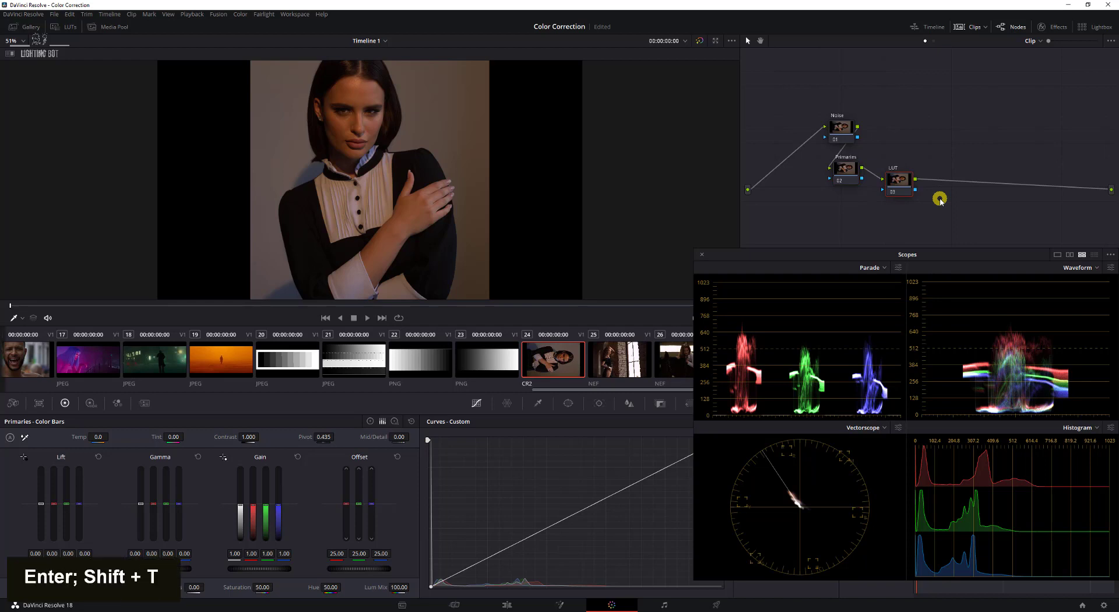
Step: With color wheels on the Primaries node, set Gain red to 0.85 and Offset blue to 29.08, comparing against the ungraded image
click(845, 169)
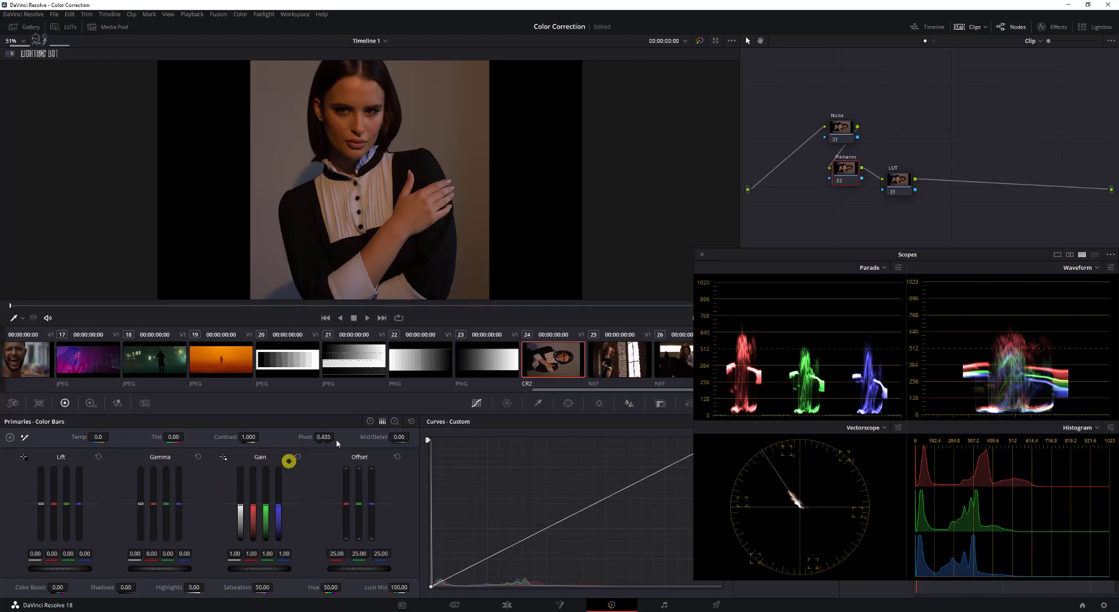
click(371, 423)
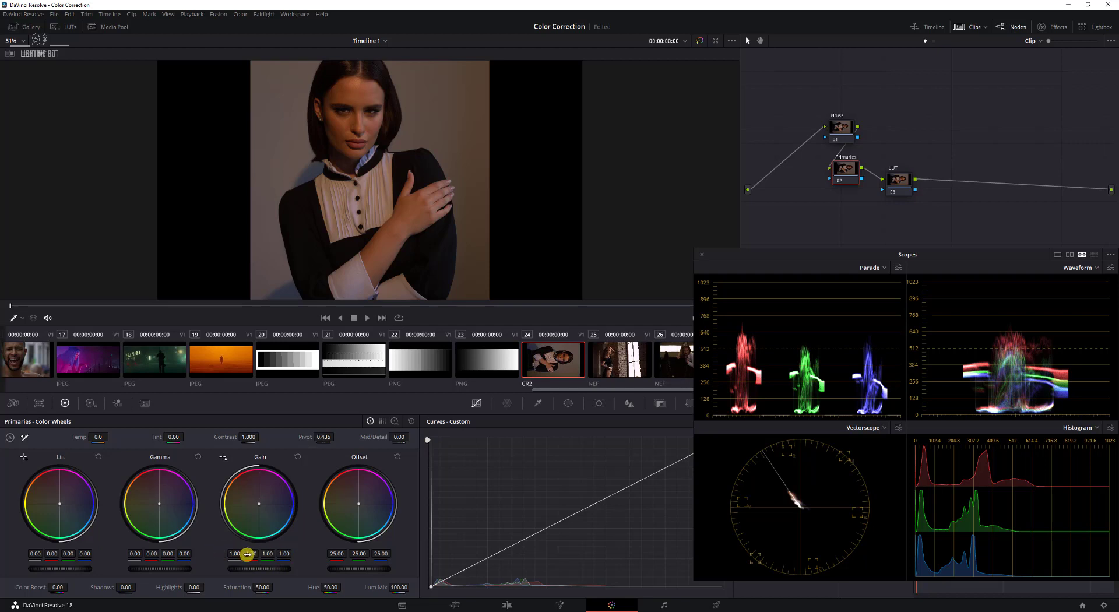
drag(252, 553, 219, 555)
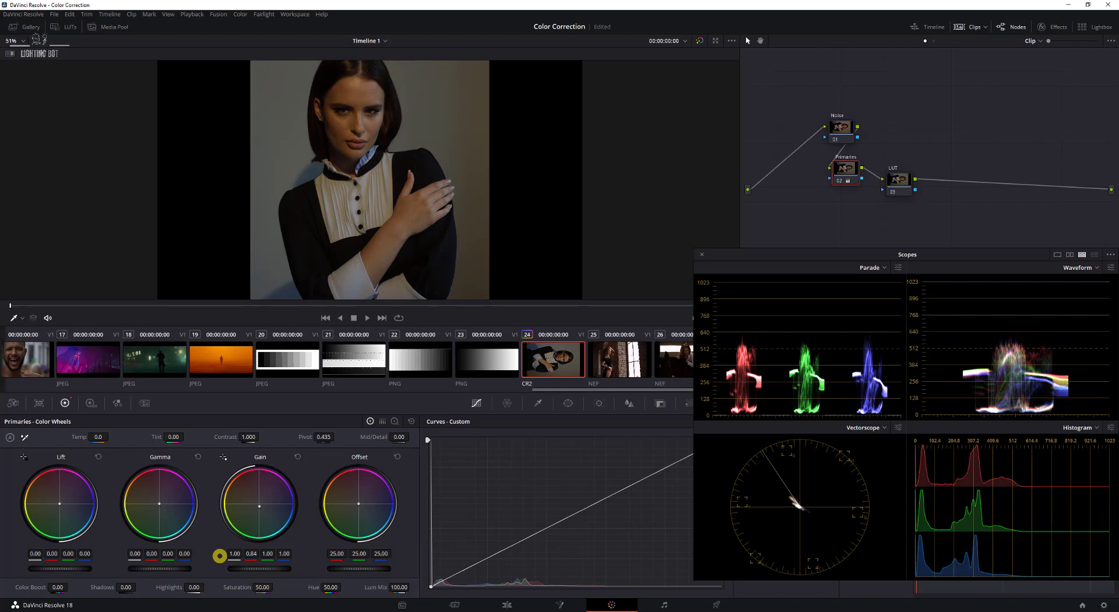
drag(218, 555, 221, 553)
drag(382, 553, 395, 550)
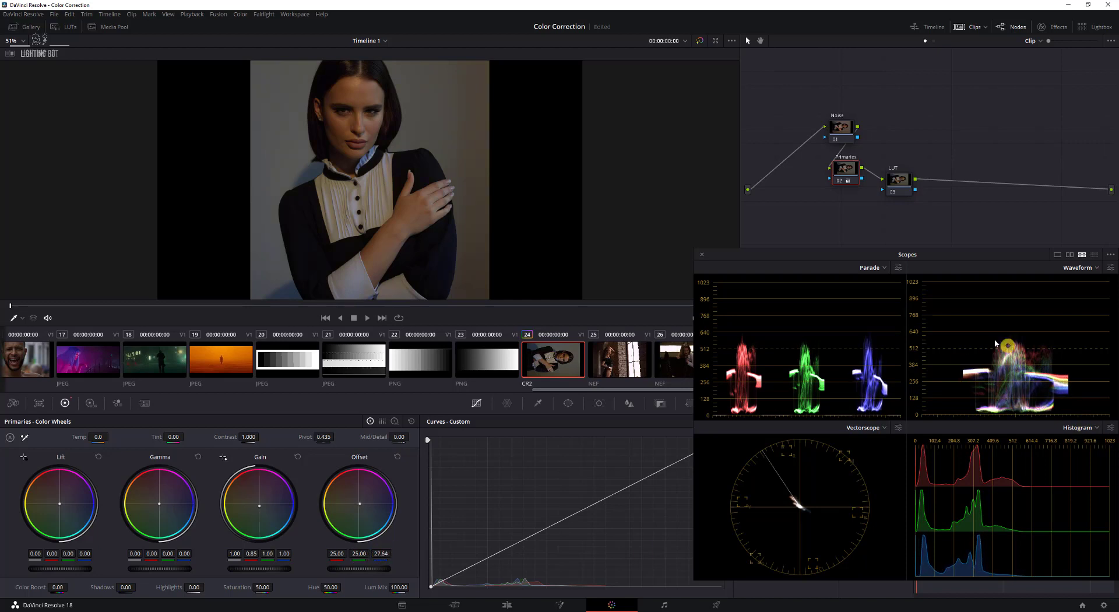
drag(393, 548, 389, 548)
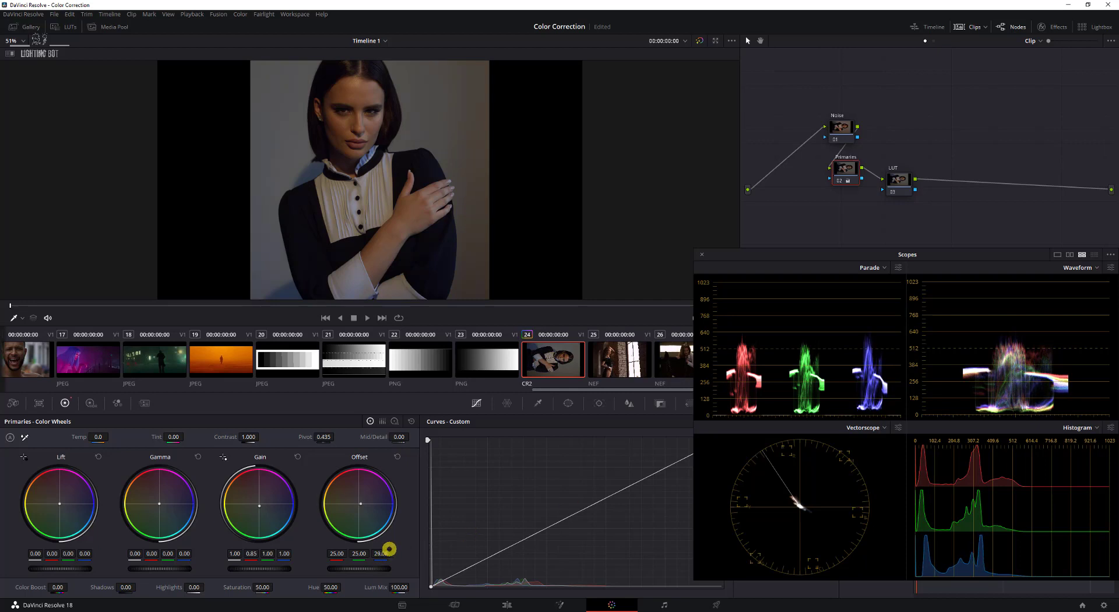
key(shift)
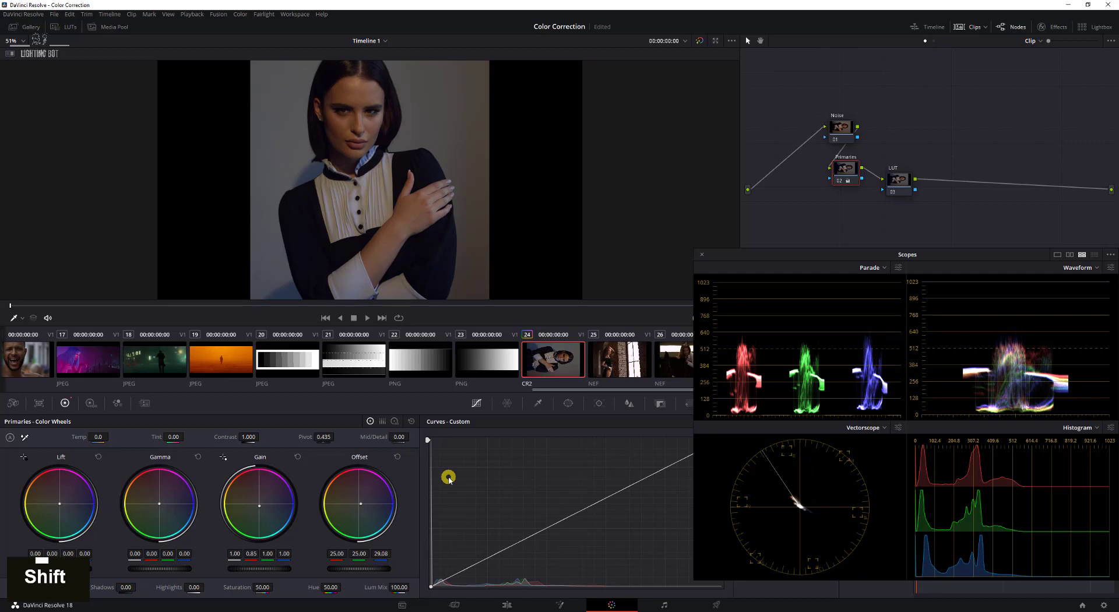
key(shift+d)
key(shift+d)
key(shift+d)
key(shift+d)
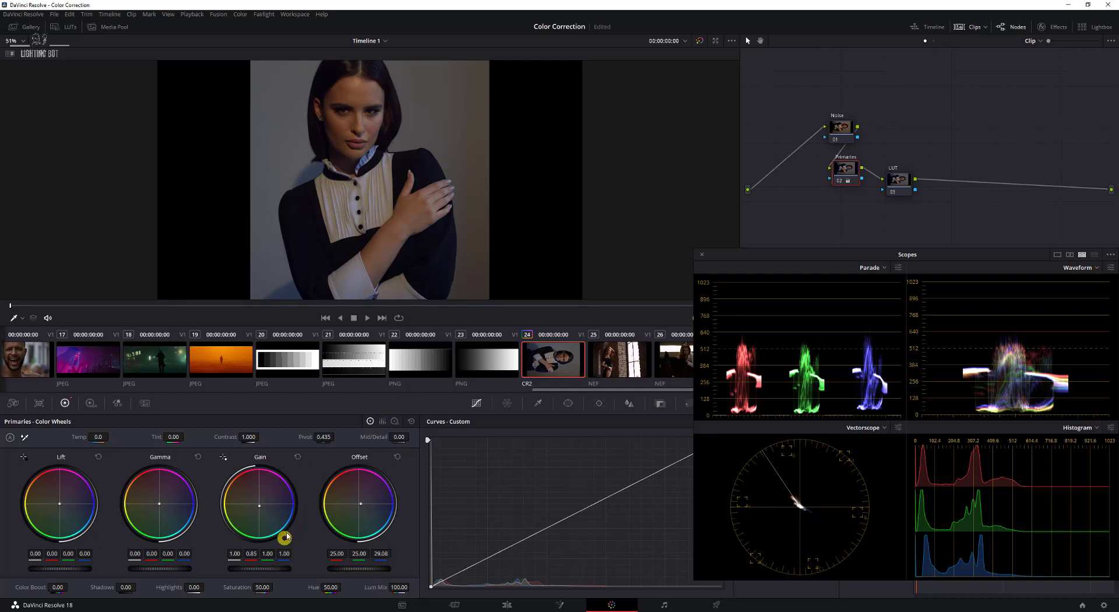
Step: Reset Gain, set its red to 0.84 and its green and blue to 0.94, and compare against the ungraded image
double_click(298, 457)
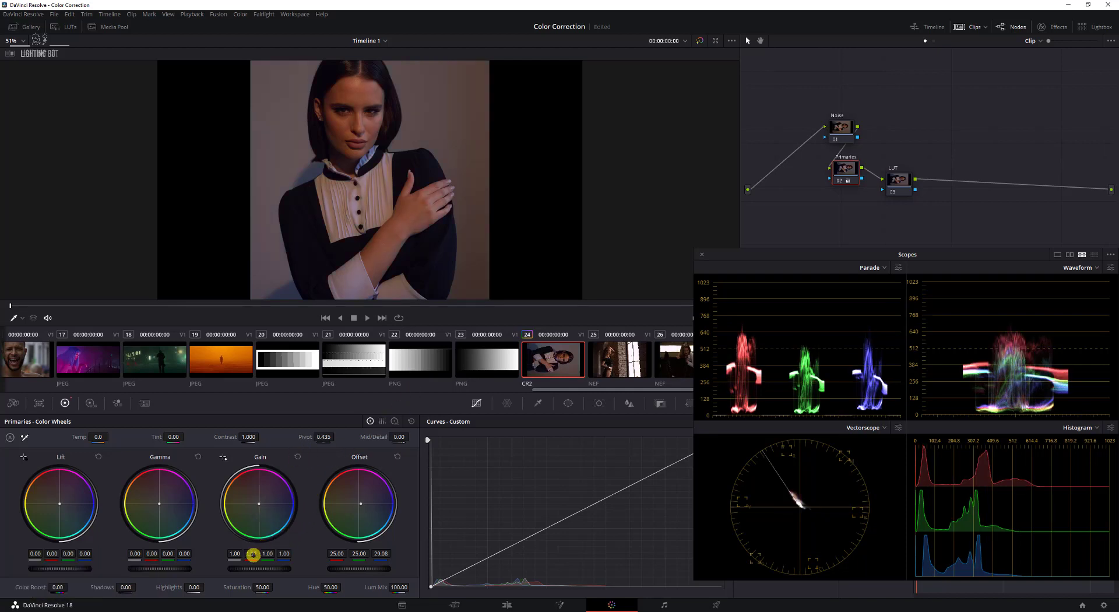
drag(253, 554, 221, 566)
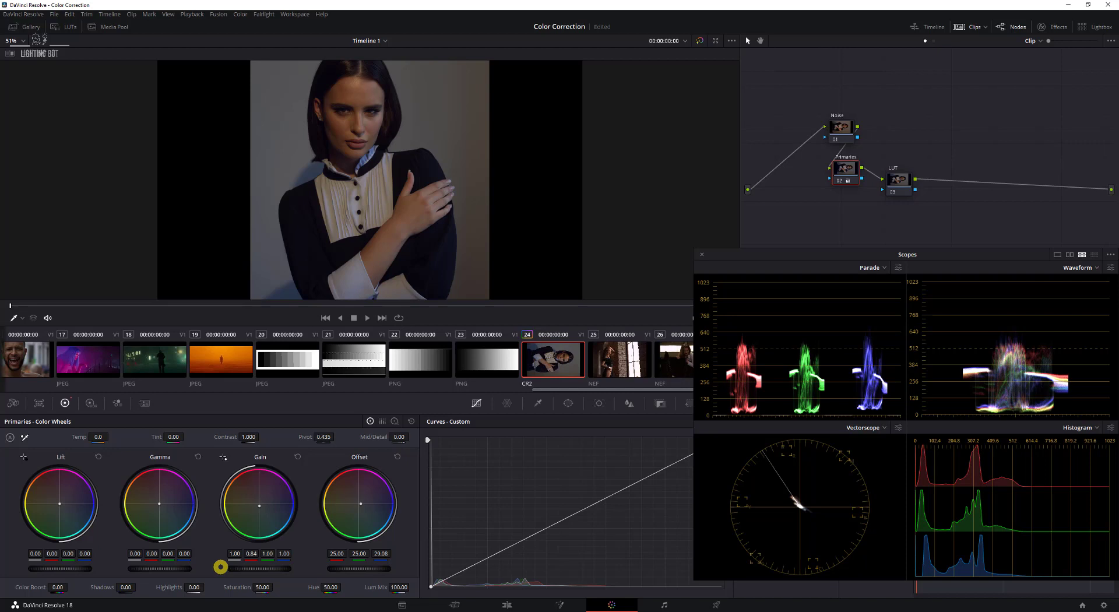
mouse_move(291, 556)
mouse_down()
mouse_move(333, 557)
mouse_move(260, 555)
mouse_move(290, 554)
mouse_move(276, 556)
mouse_up()
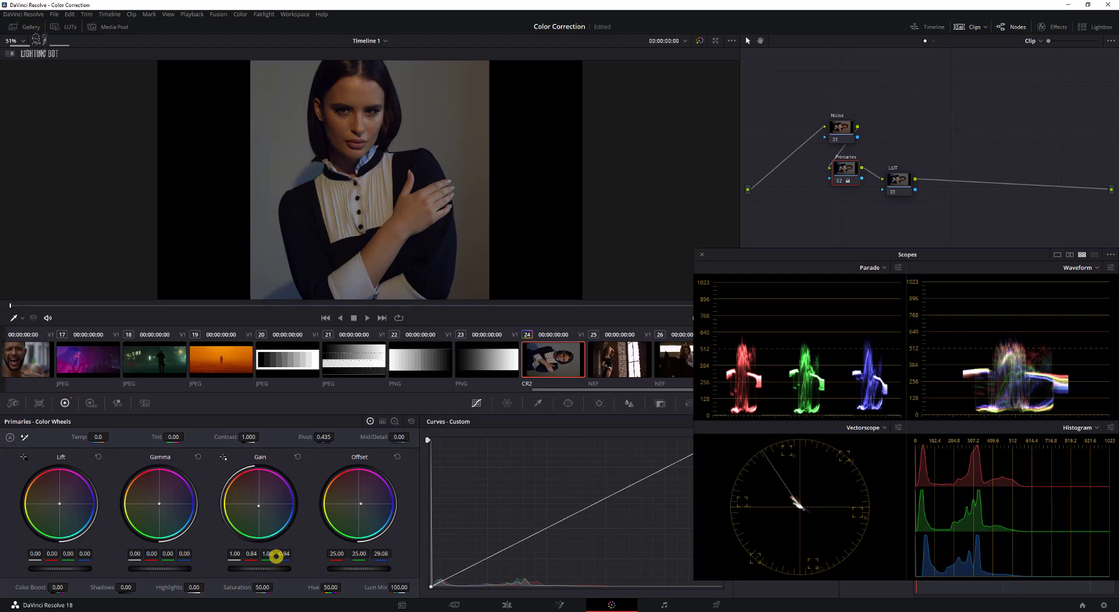
mouse_move(268, 557)
mouse_down()
mouse_move(251, 551)
mouse_move(274, 554)
mouse_move(258, 563)
mouse_up()
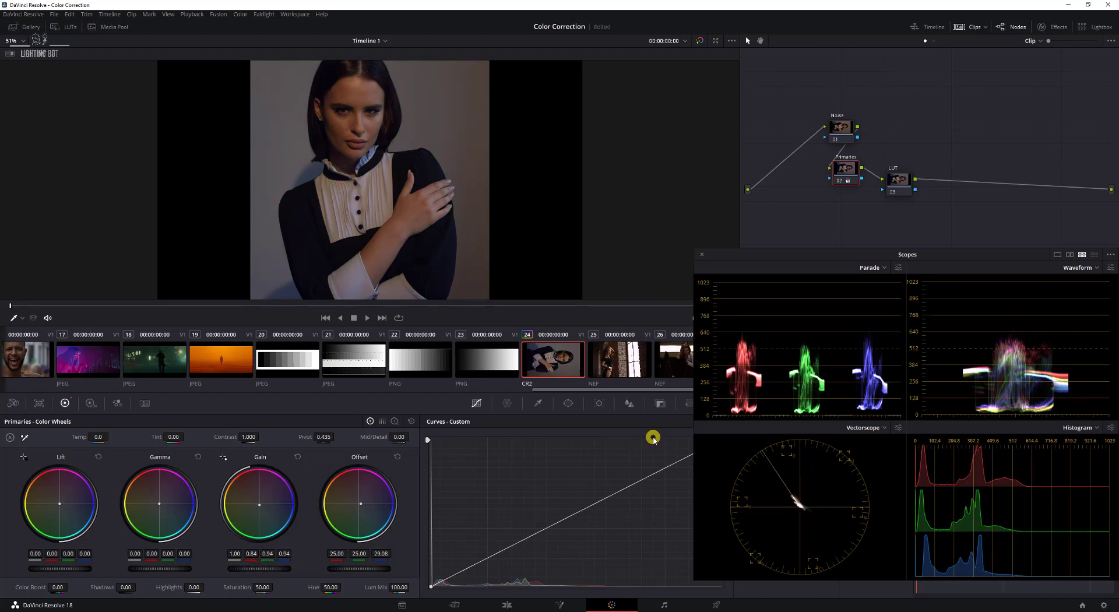
key(shift+d)
key(shift+d)
key(shift+d)
key(shift+d)
Step: Fine-tune the Primaries node's Gain to red 0.82 and blue 0.92, and compare the image with and without the grade
drag(251, 552, 248, 552)
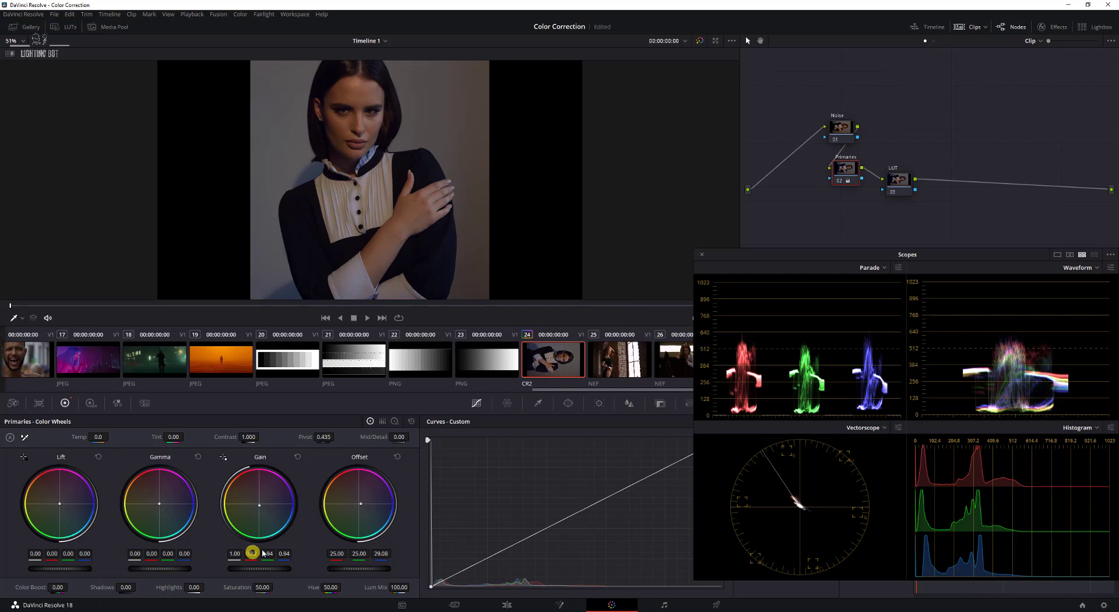
drag(282, 553, 280, 553)
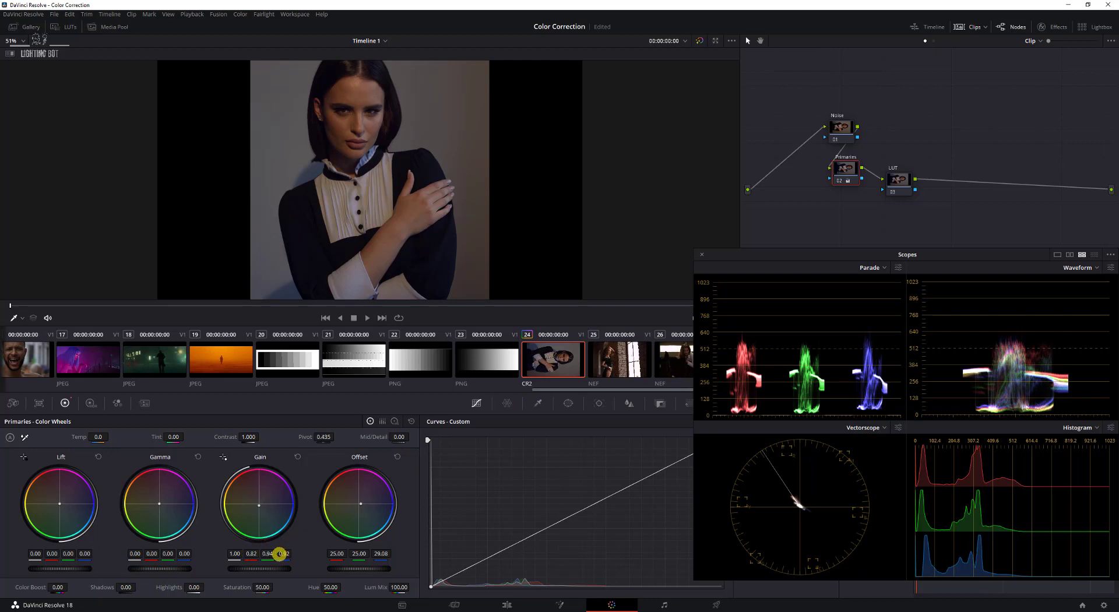
key(shift+d)
key(shift+d)
key(shift+d)
key(shift+d)
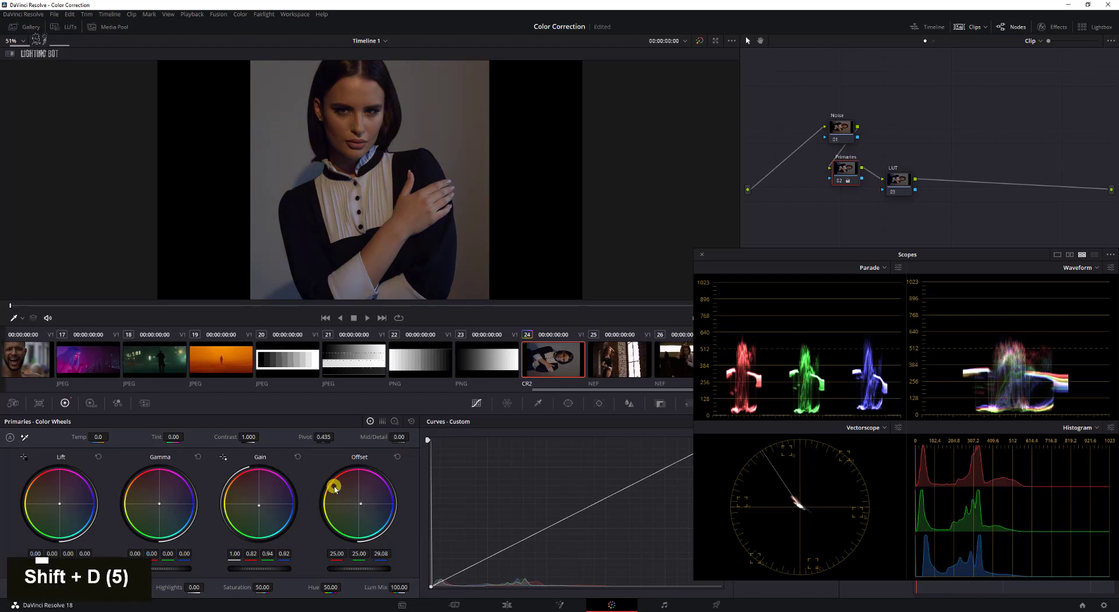
key(shift+d)
key(shift+d)
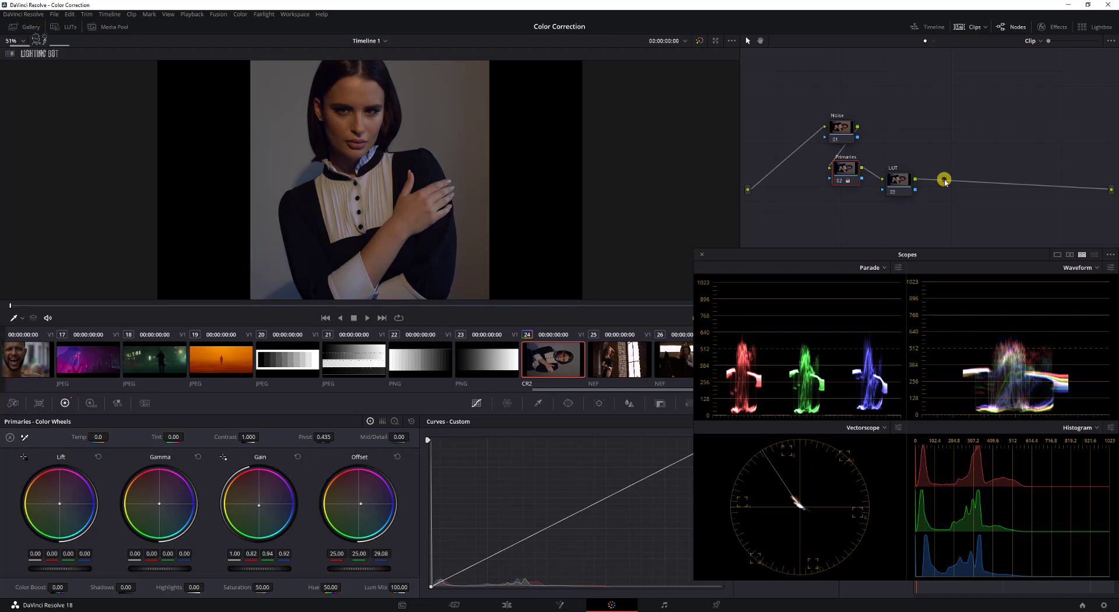
Step: Try adding a parallel node to the LUT node, and undo it
click(898, 181)
right_click(898, 183)
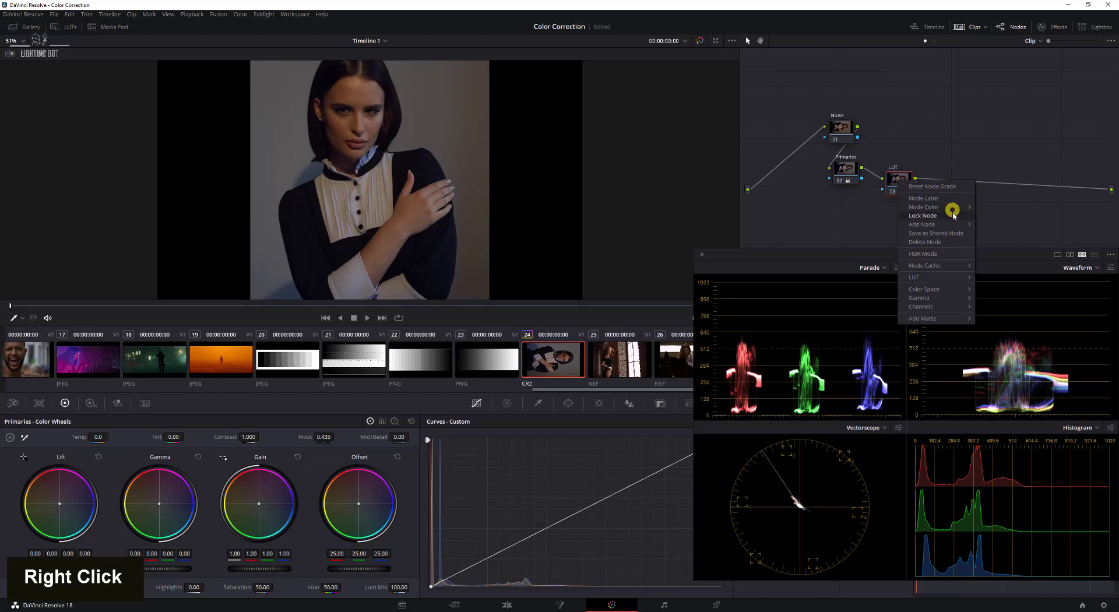
mouse_move(956, 223)
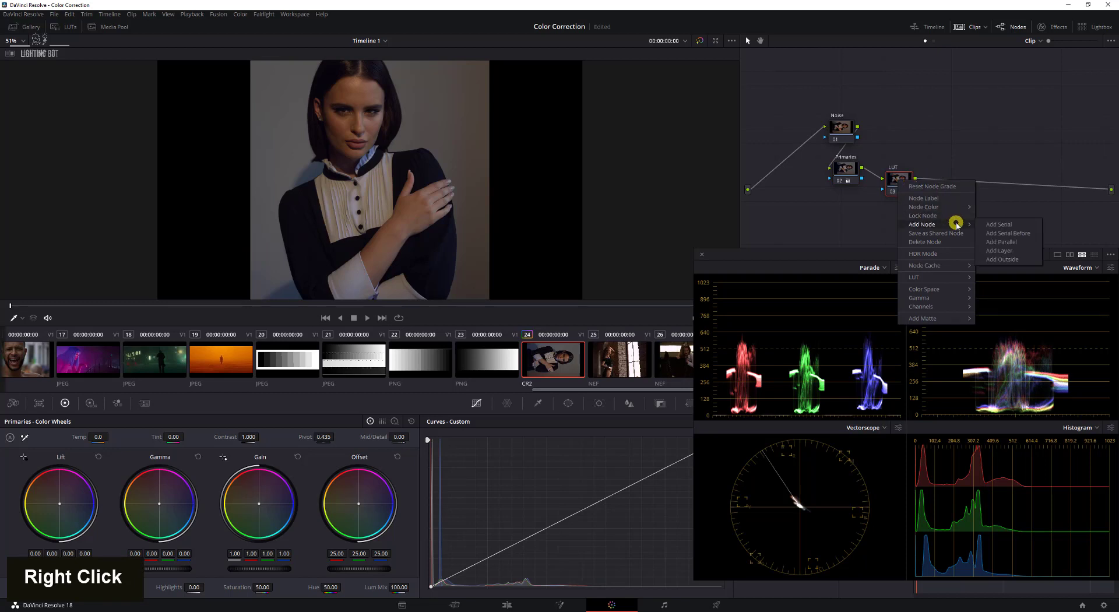
click(1025, 241)
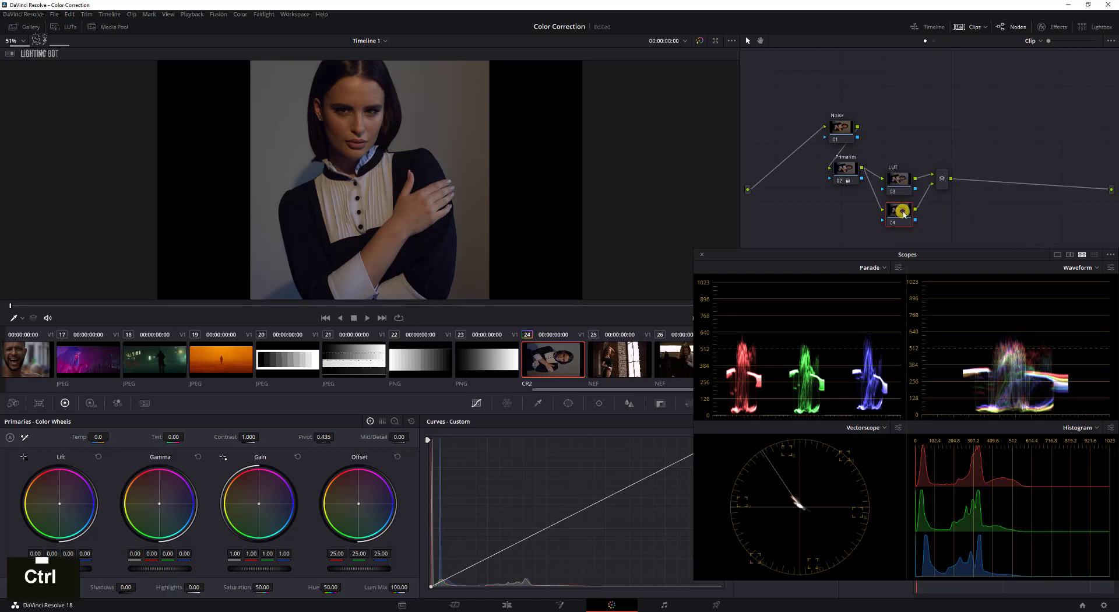
key(ctrl+z)
right_click(845, 169)
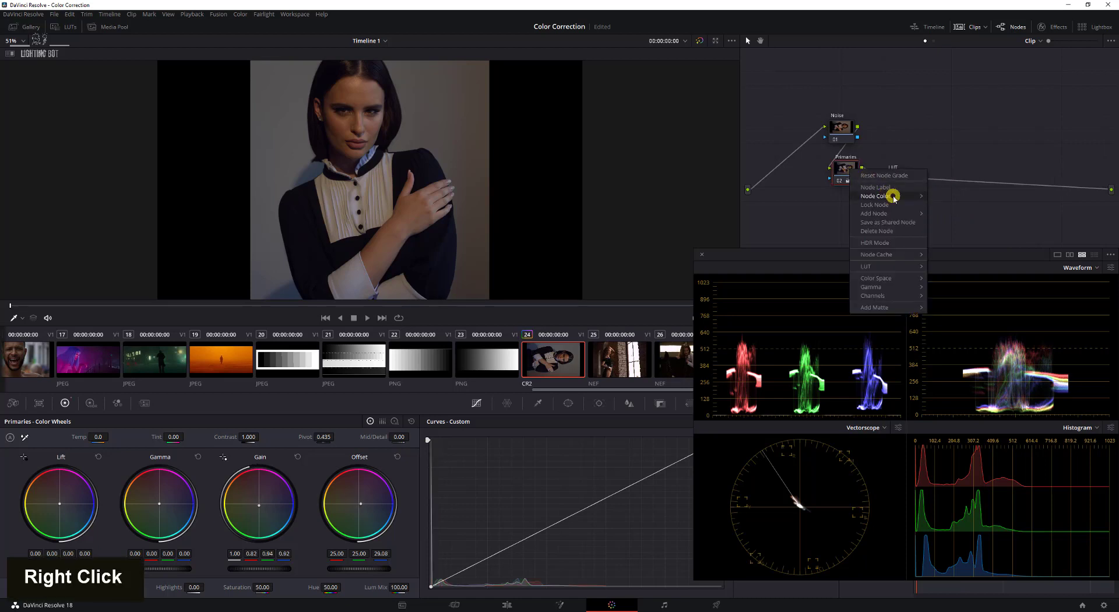
mouse_move(893, 197)
click(805, 206)
Step: Add a serial node after the LUT node
right_click(905, 181)
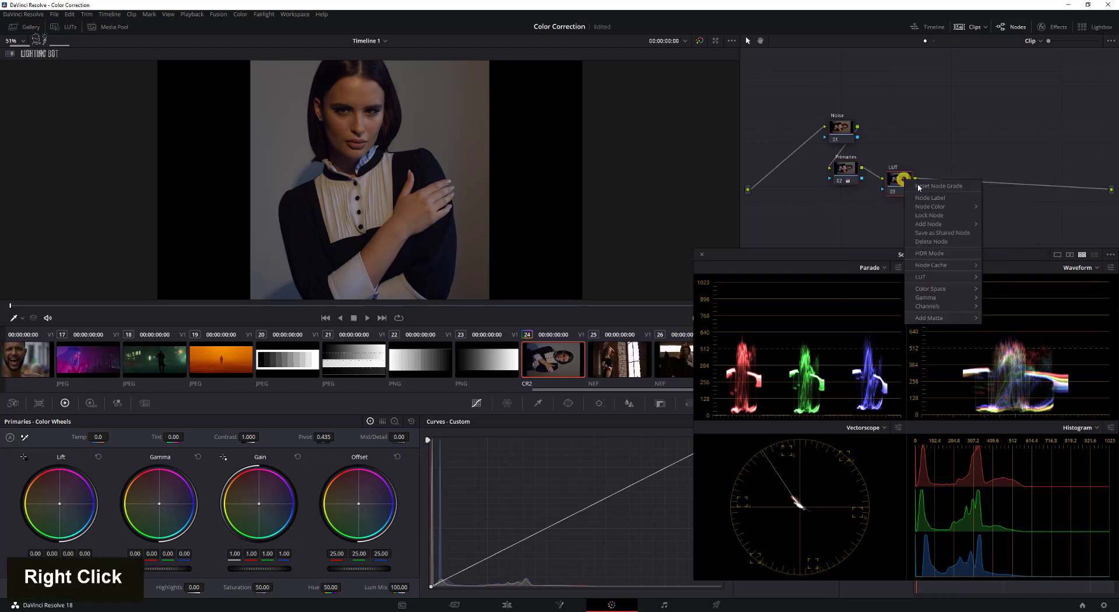
double_click(969, 206)
key(alt+s)
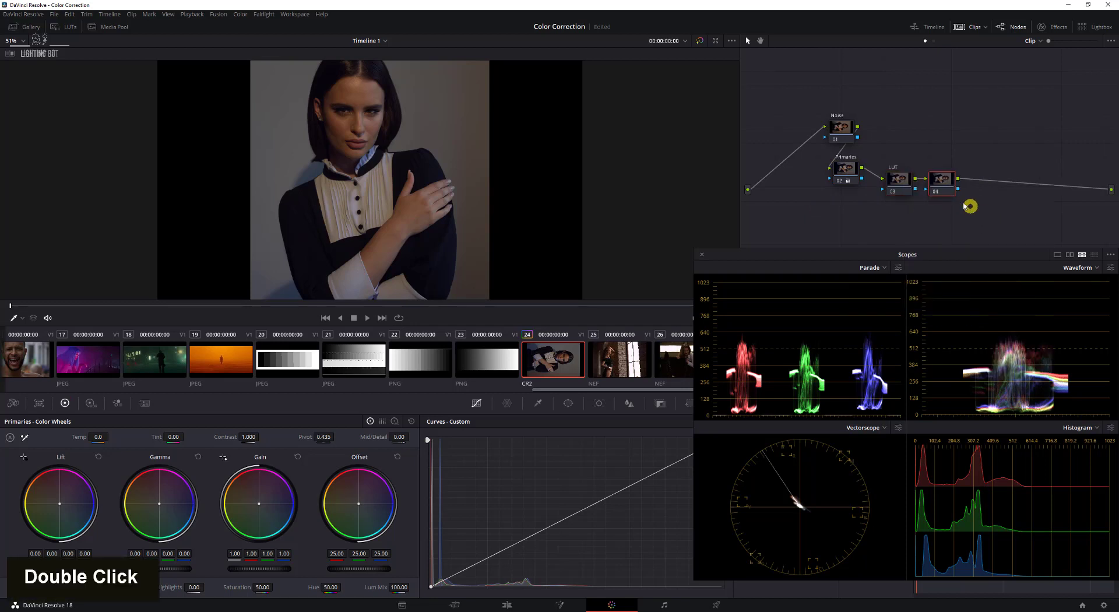
Step: Add a parallel node to the empty node 04 that follows the LUT node
right_click(942, 187)
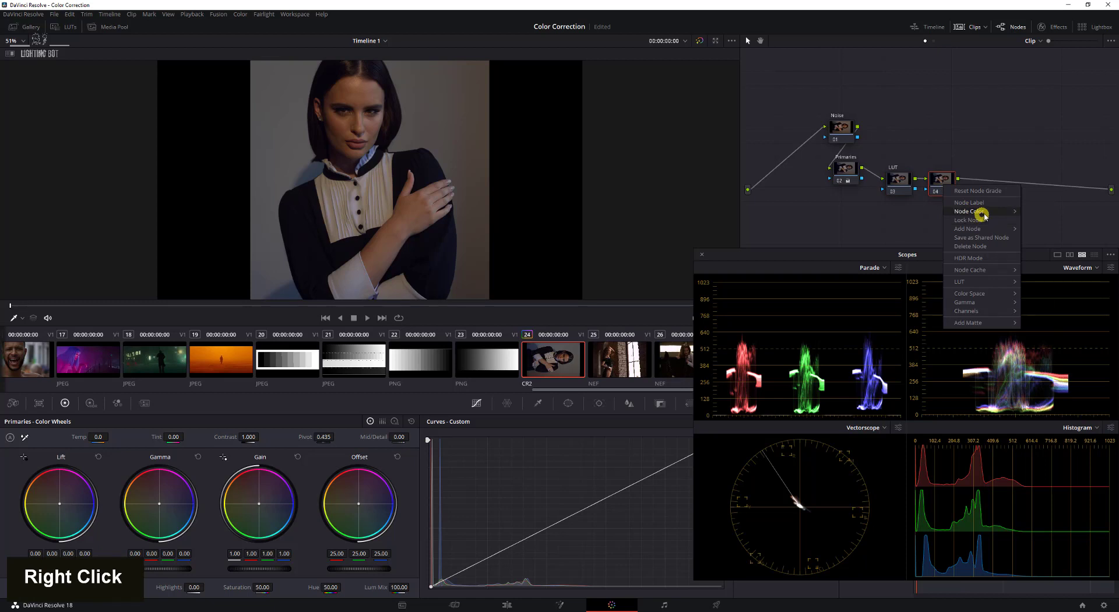
mouse_move(989, 227)
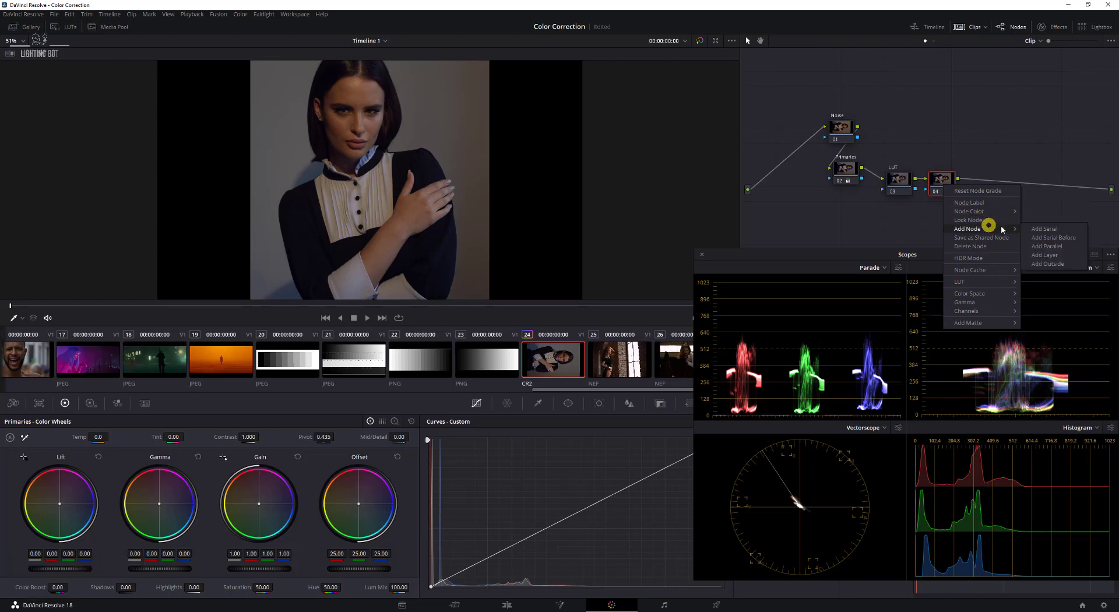
click(1065, 246)
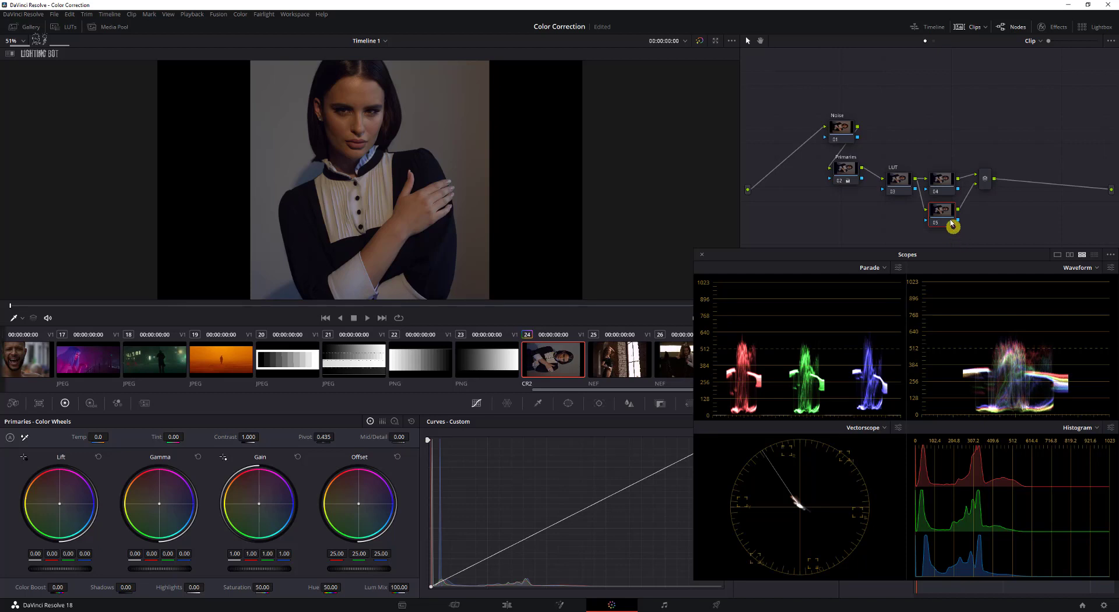
Step: Sample the shadowed background near the portrait's lower-left corner with the HSL qualifier in node 05, and turn on the highlight view
click(536, 403)
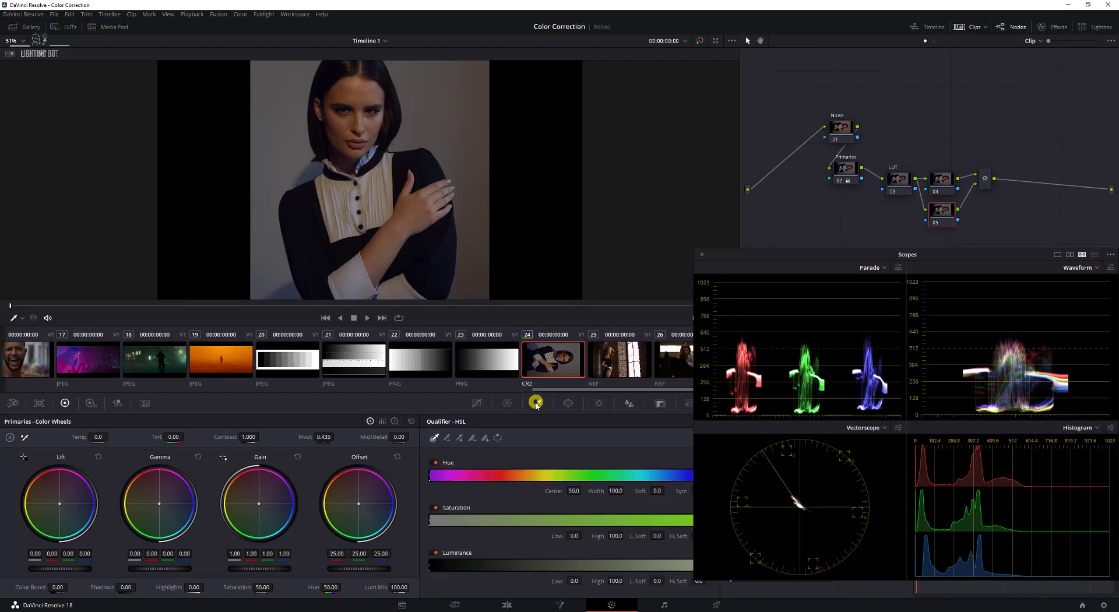
click(266, 270)
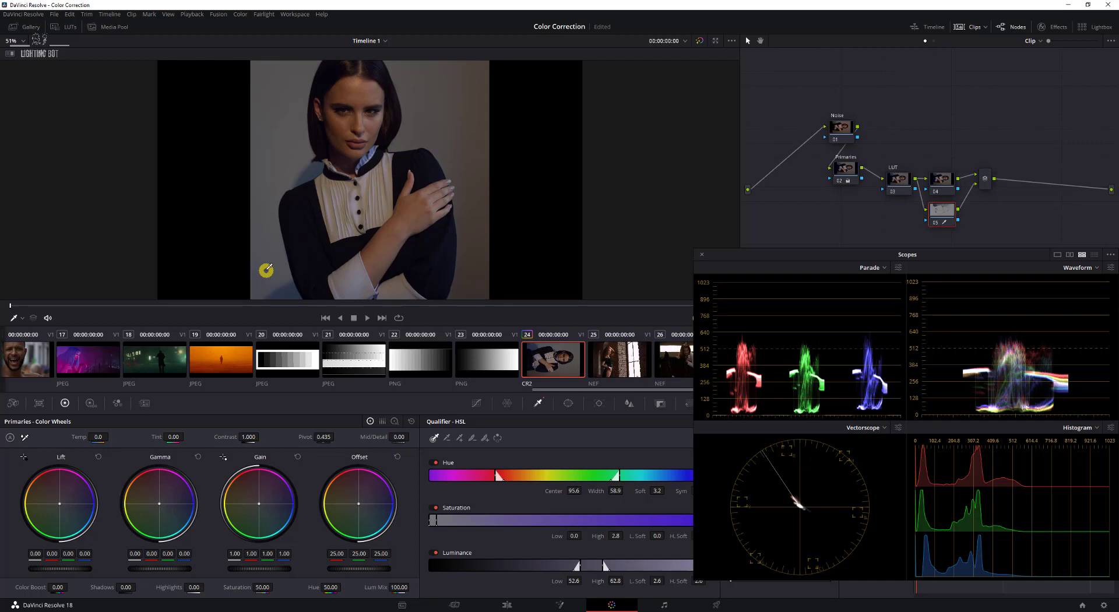
click(41, 54)
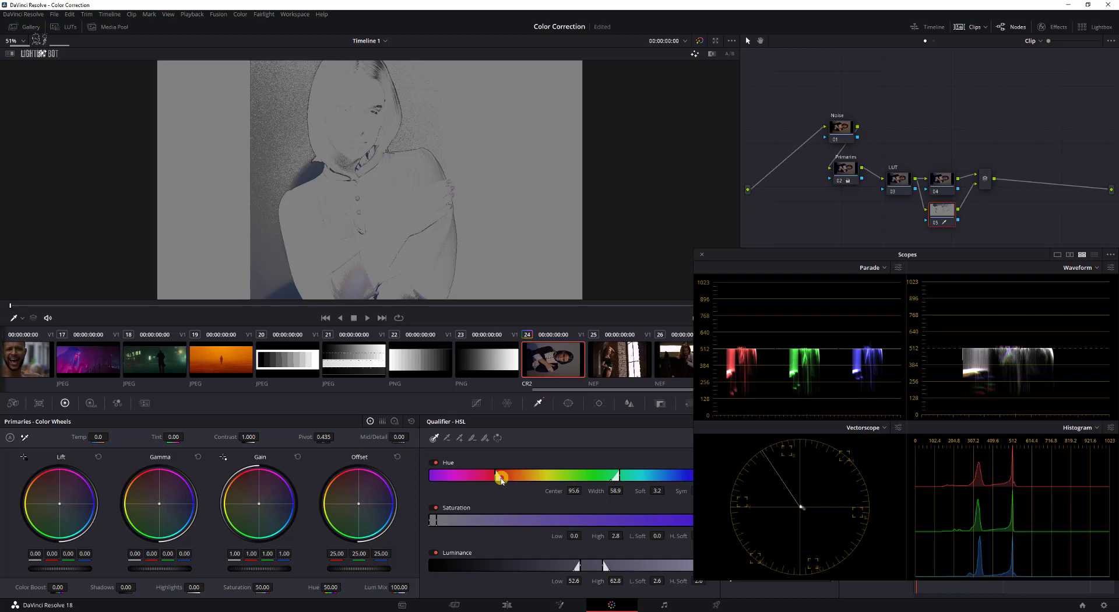
Step: Shift the qualifier's hue range to a center of 100.0, and move the scopes window aside to uncover the qualifier controls
drag(496, 479, 563, 478)
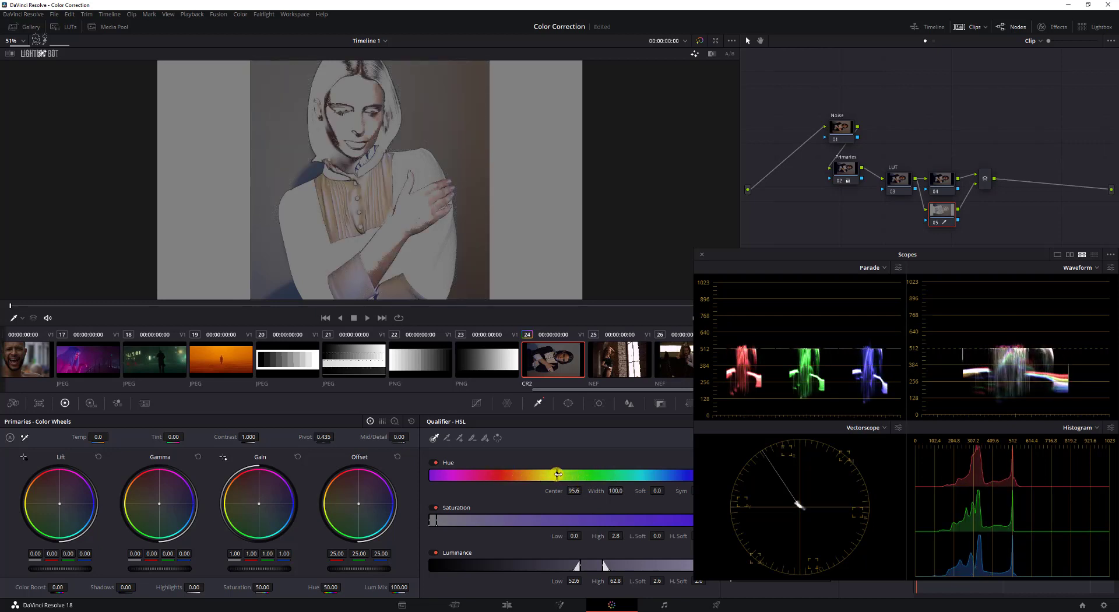
drag(559, 479, 578, 474)
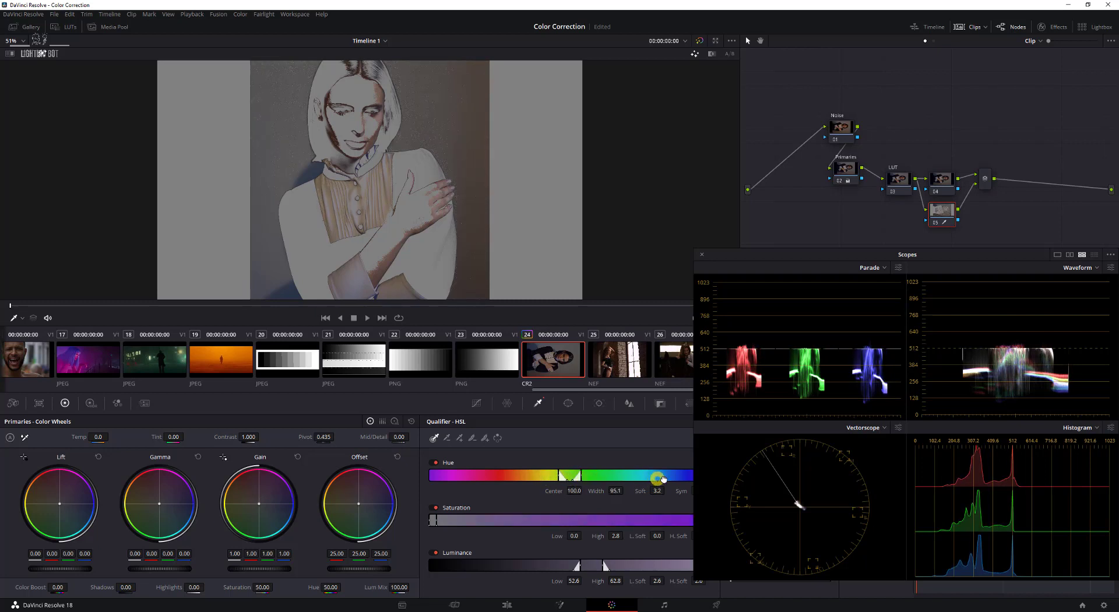
middle_click(662, 457)
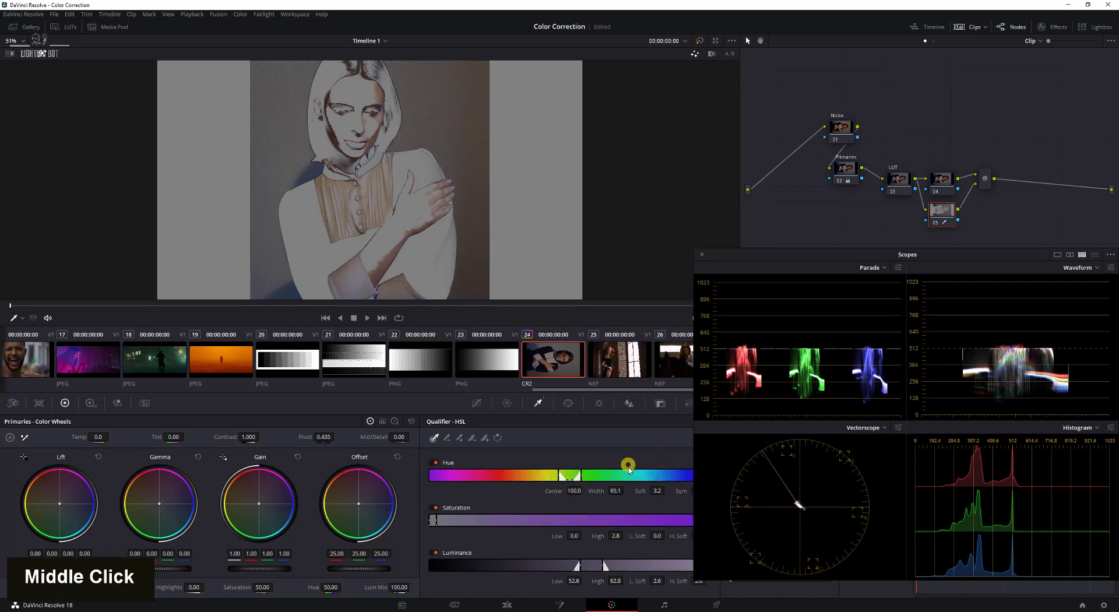
drag(745, 261, 862, 257)
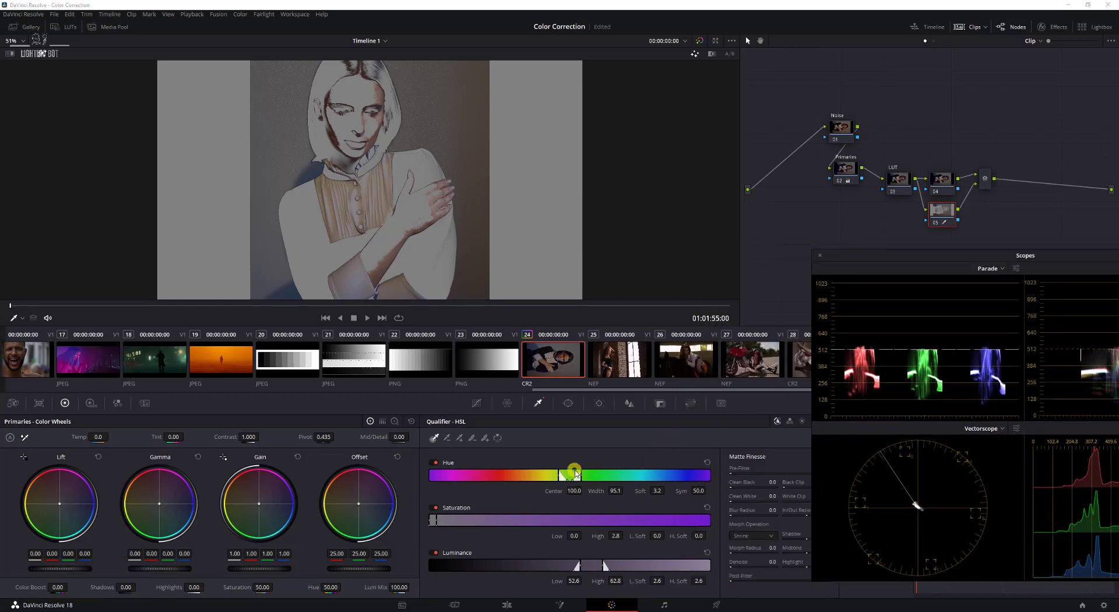
Step: Adjust the qualifier's hue range to a width of 97.0 with a softness of 2.6
click(602, 476)
double_click(579, 475)
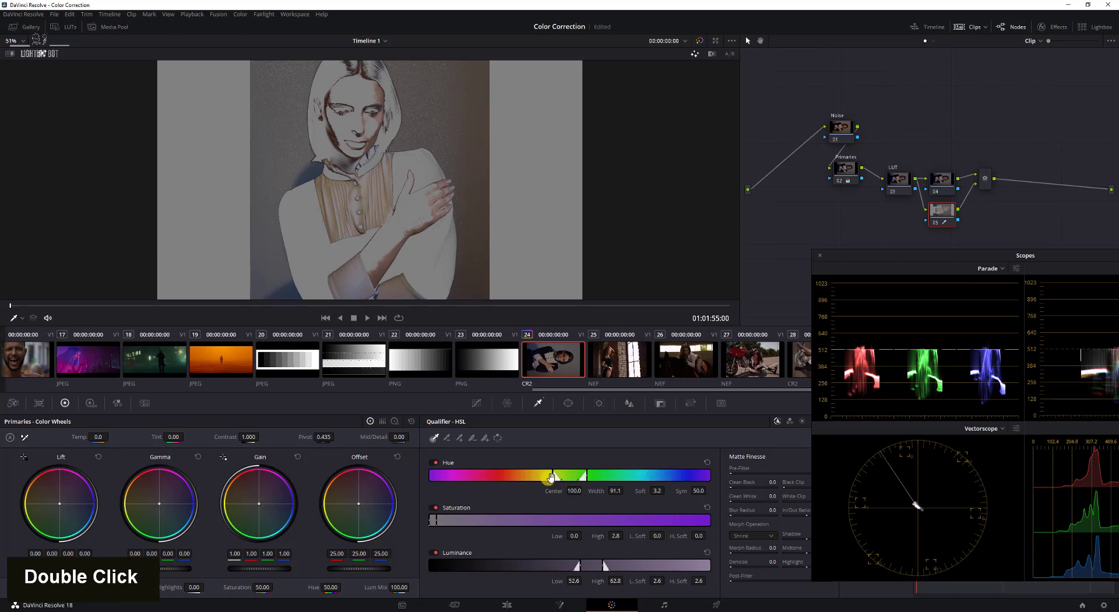
drag(564, 475, 568, 487)
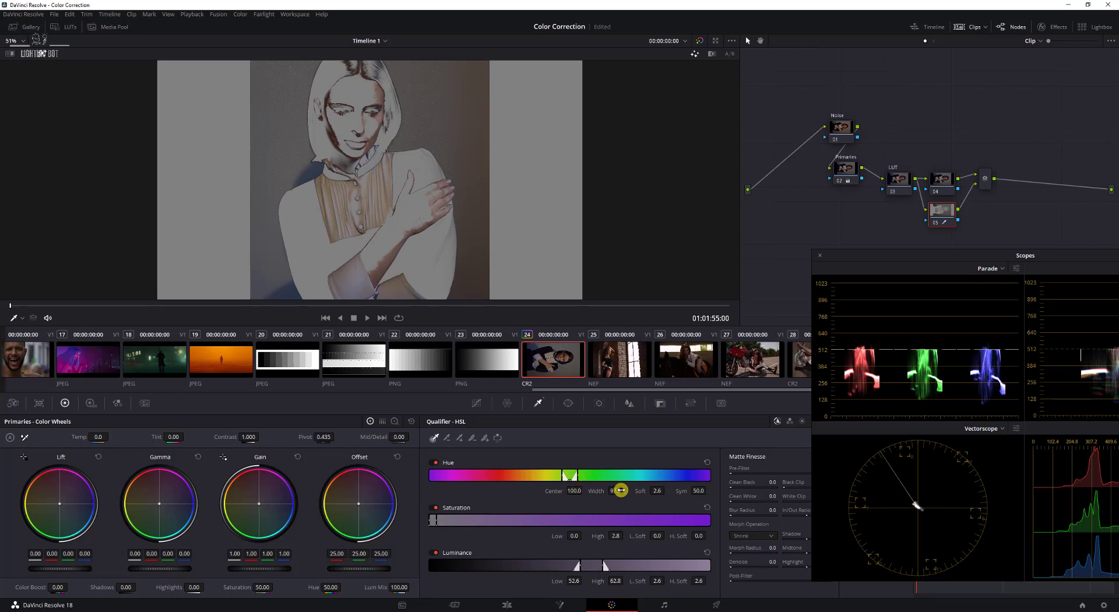
drag(589, 489, 700, 439)
Step: Refine the key to luminance 42.1–52.3 and hue width 79.6, softness 20.8 and symmetry 50.2, and turn off the highlight view
drag(588, 562, 560, 555)
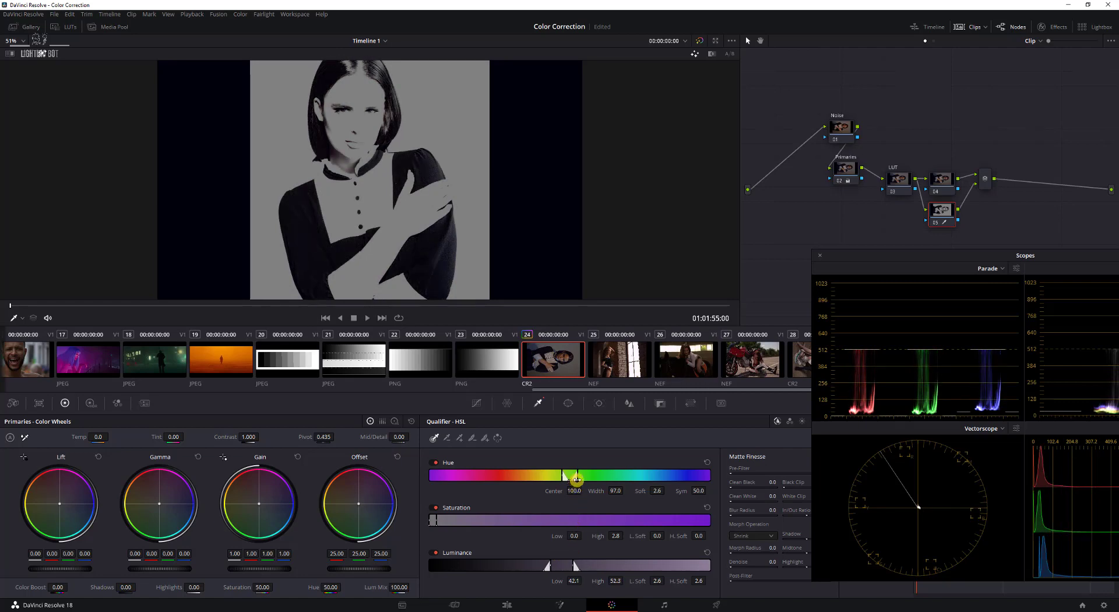
drag(576, 480, 703, 490)
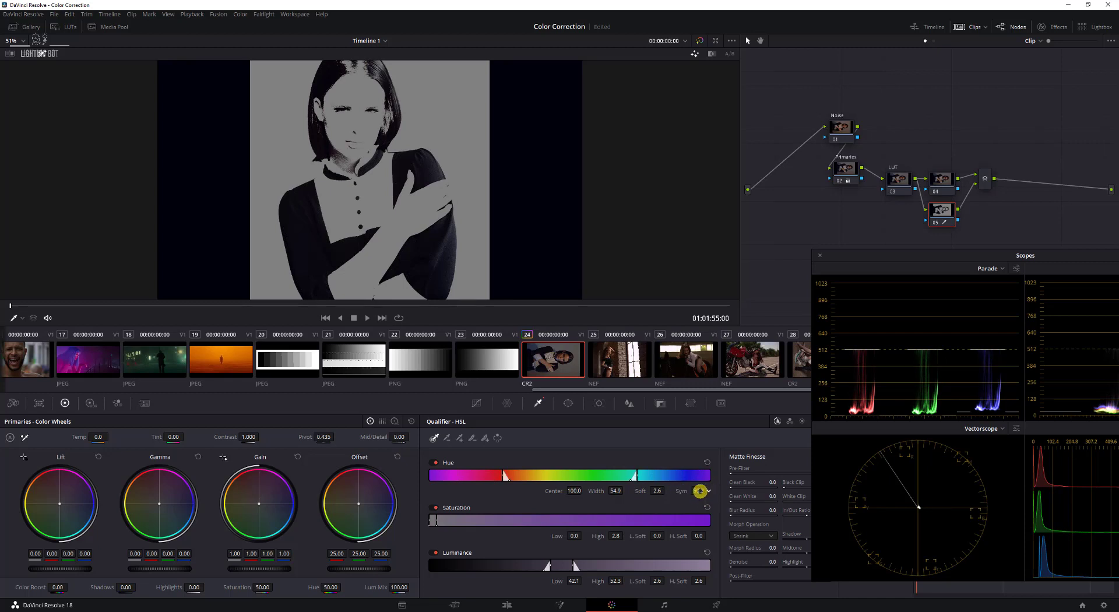
mouse_move(511, 479)
mouse_down()
mouse_move(540, 480)
mouse_move(464, 473)
mouse_move(512, 476)
mouse_up()
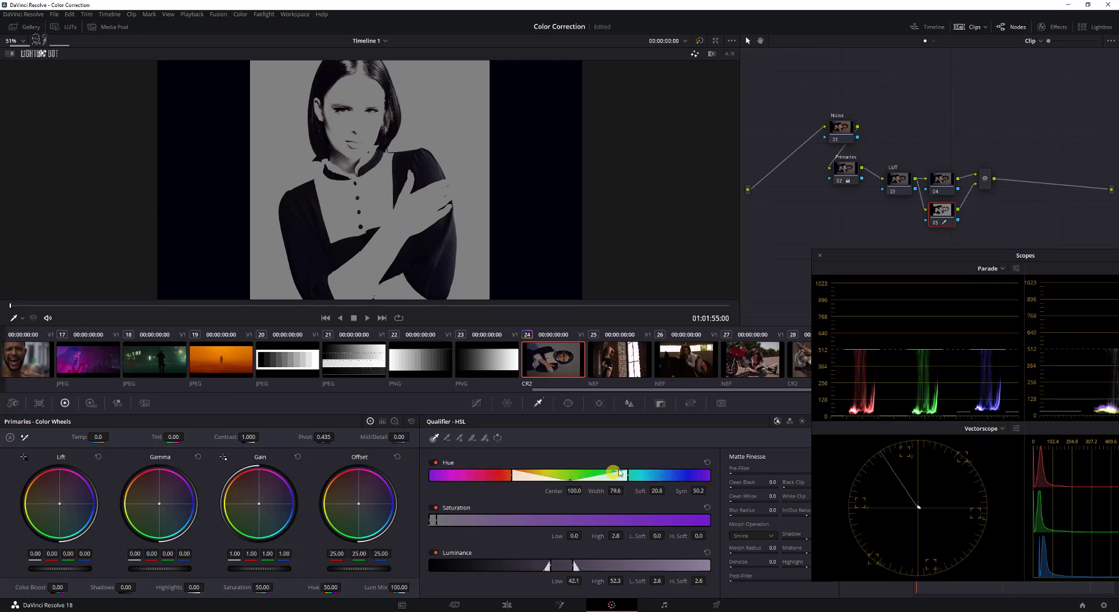
double_click(40, 54)
click(40, 54)
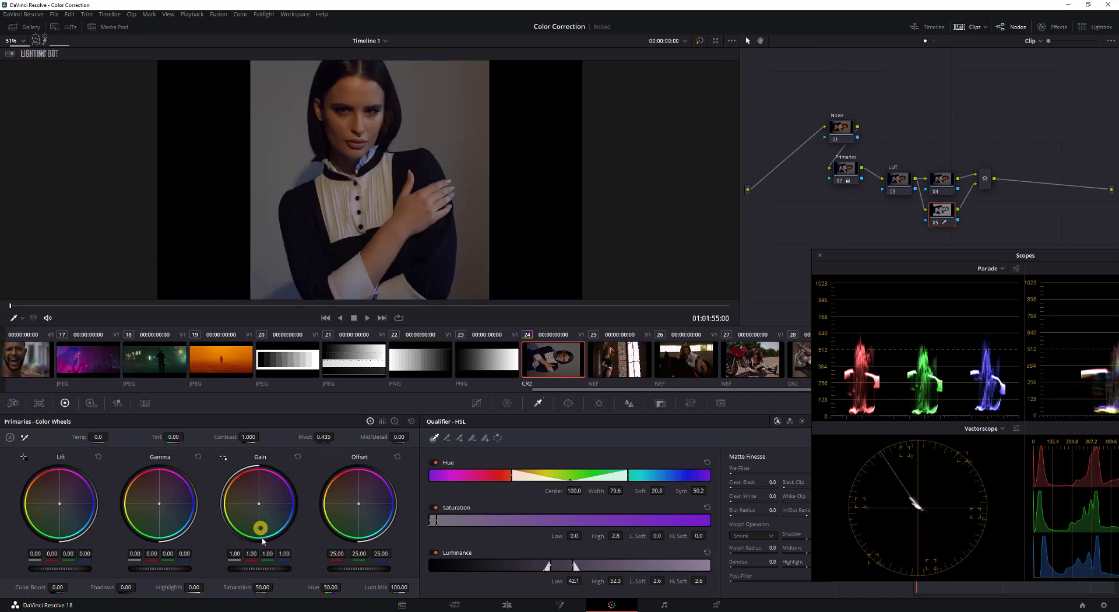
Step: Set the blue Gain of node 05 to 0.47, and compare the image with and without the grade
drag(252, 554, 208, 536)
key(ctrl+z)
drag(286, 555, 178, 554)
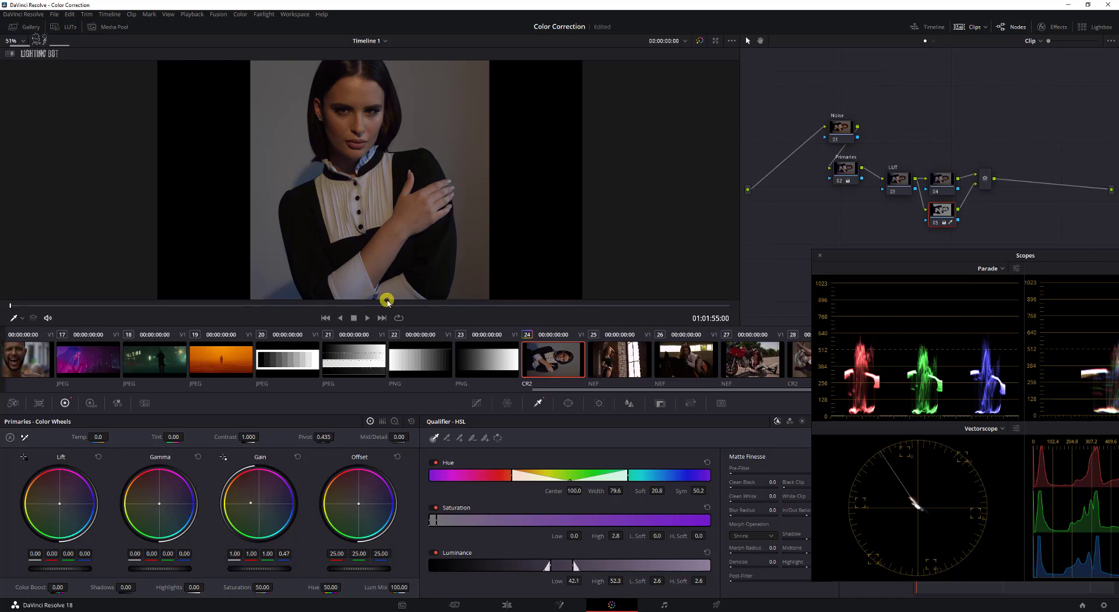
key(shift+d)
key(shift+d)
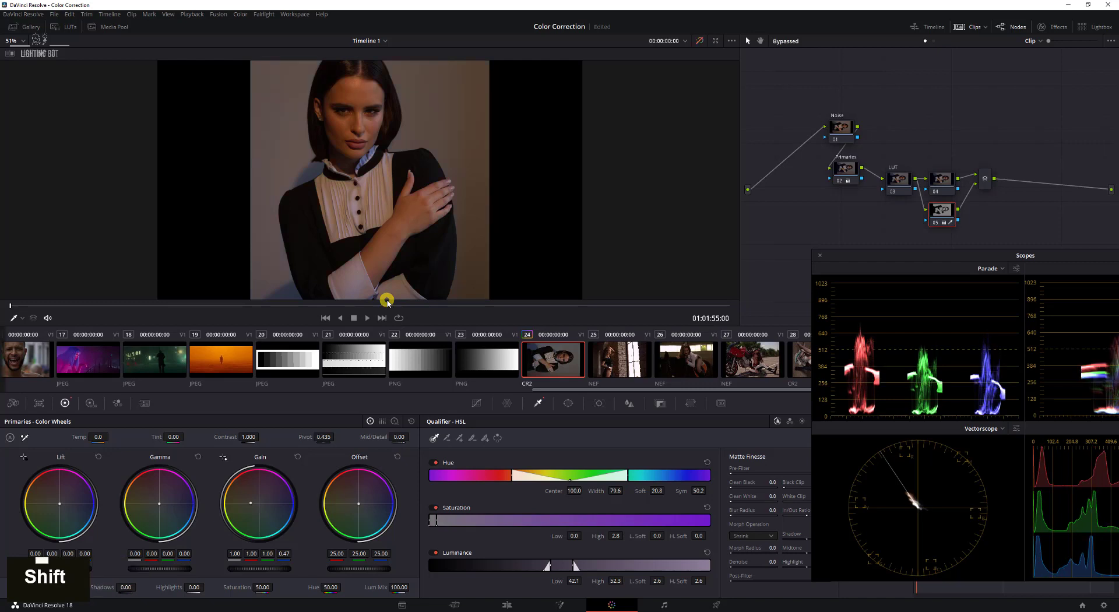
key(shift+d)
key(shift+d)
key(shift+d)
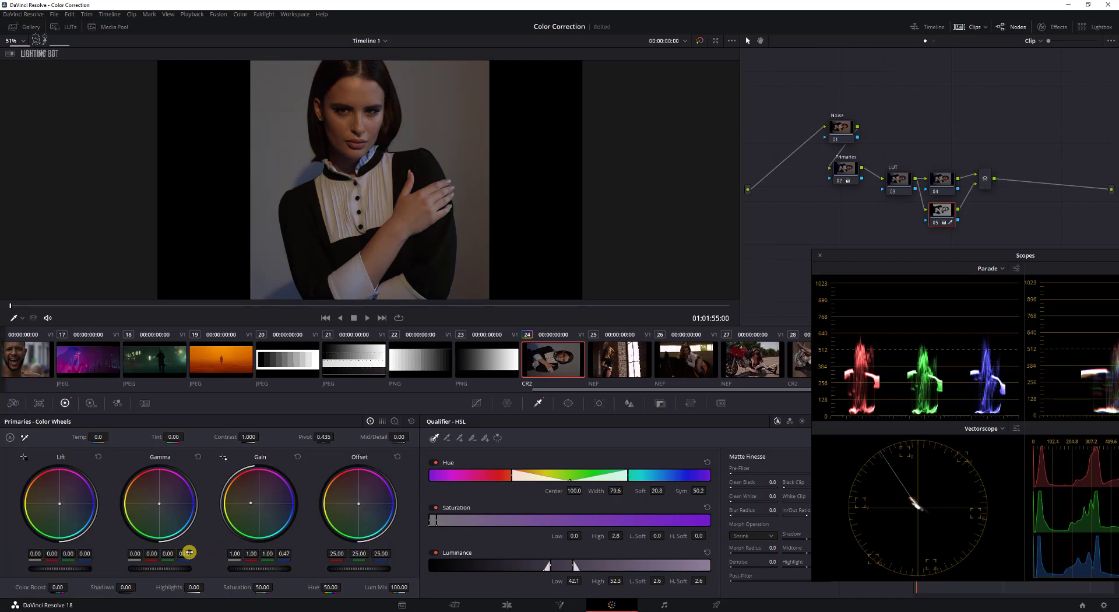
Step: Set the blue Gamma of node 05 to -0.02 and its blue Lift to -0.01
drag(179, 551, 130, 555)
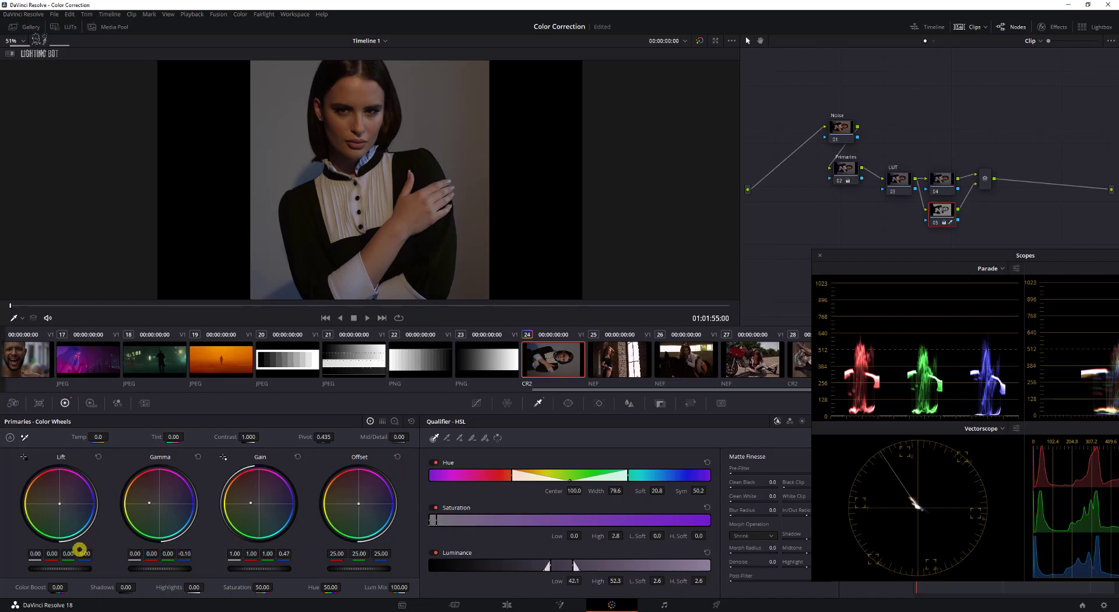
drag(38, 550, 182, 556)
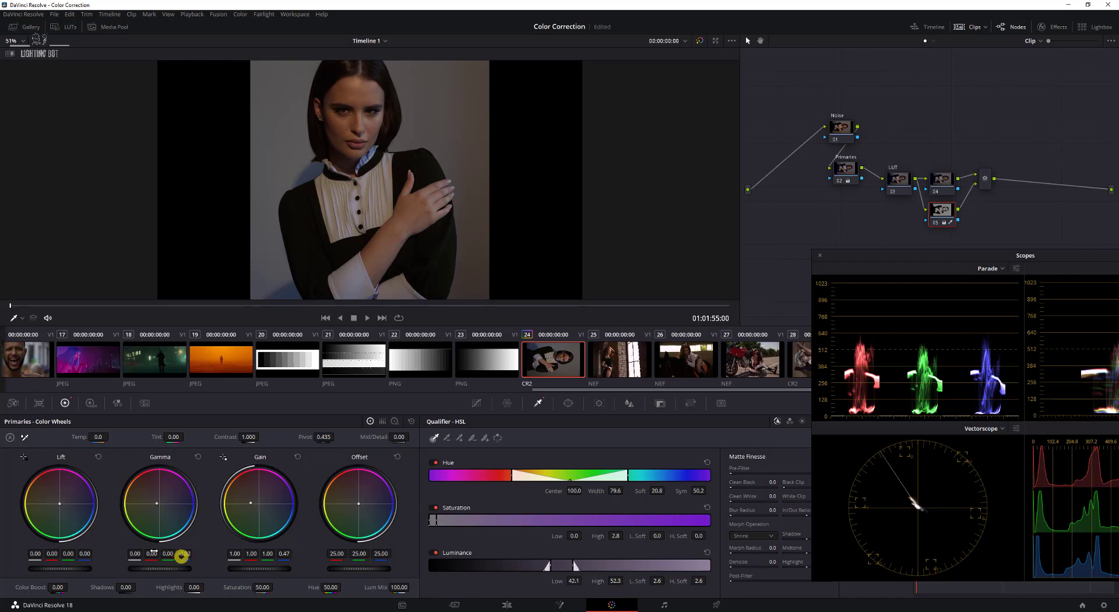
mouse_move(87, 554)
mouse_down()
mouse_move(62, 554)
mouse_move(138, 545)
mouse_move(82, 551)
mouse_up()
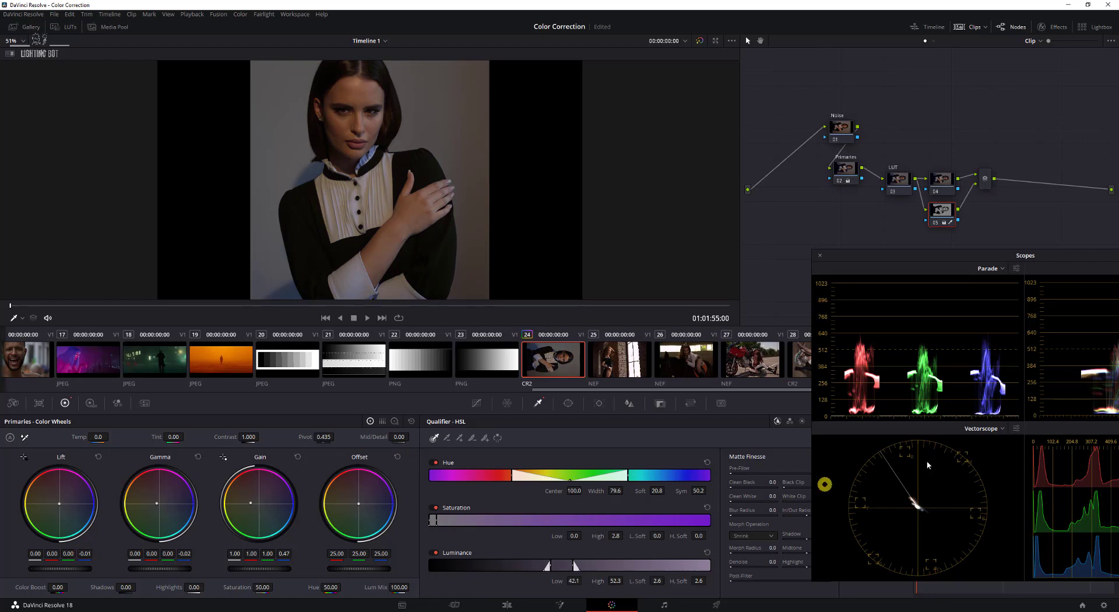
Step: Bring the scopes window fully back into view, and return the blue Lift of node 05 to 0.00
drag(952, 250, 820, 240)
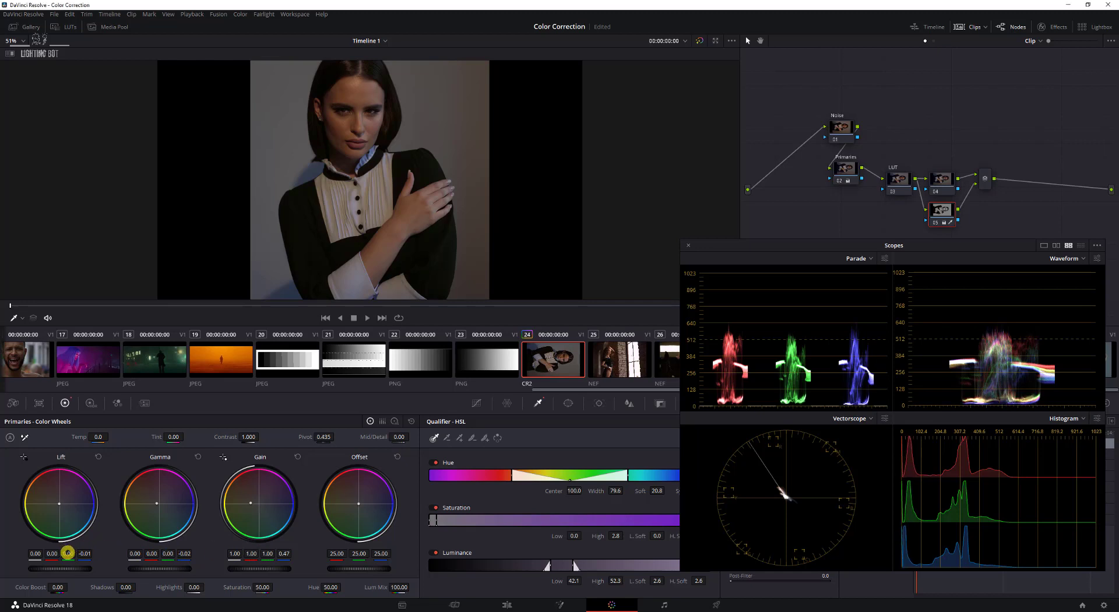
mouse_move(67, 553)
mouse_down()
mouse_move(93, 552)
mouse_move(67, 553)
mouse_up()
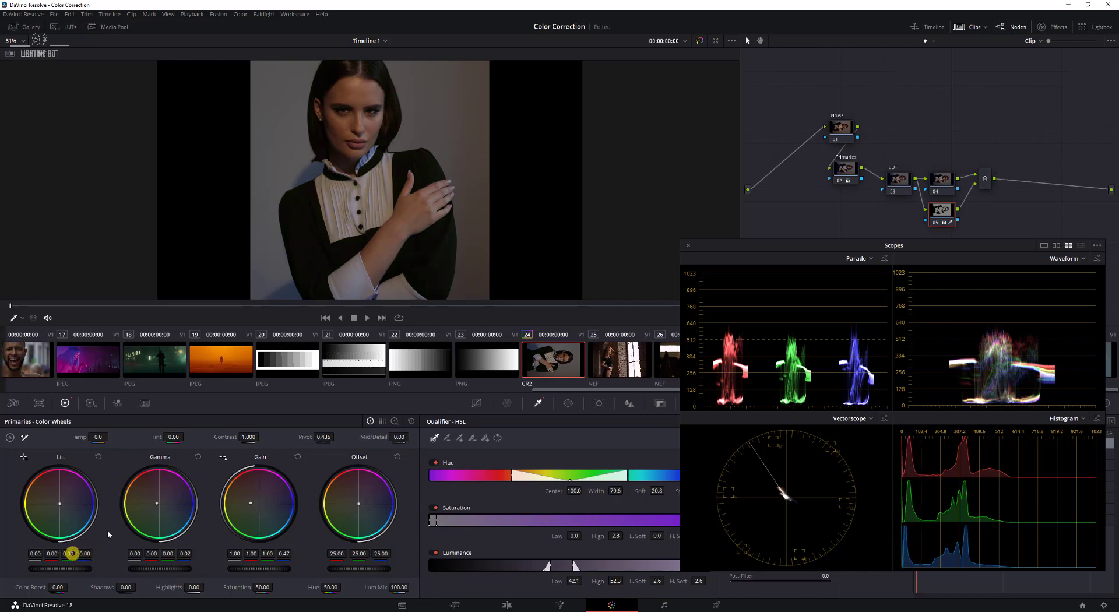
double_click(701, 44)
Step: Try color temperatures of 4000 and -1650 on node 05, and reset its temperature to 0
drag(124, 436, 38, 438)
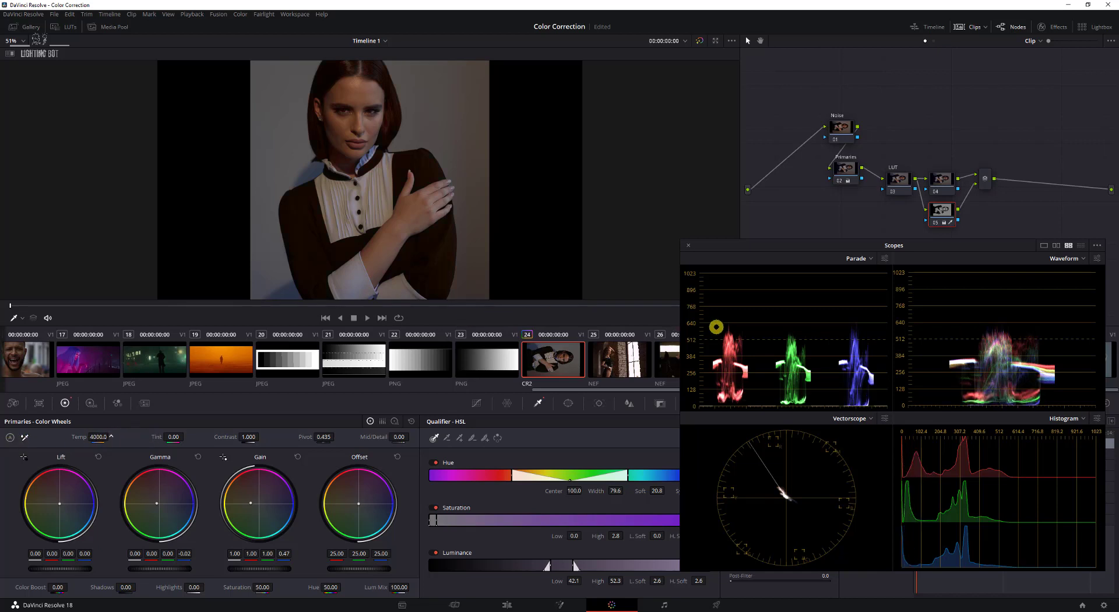
drag(318, 327, 117, 338)
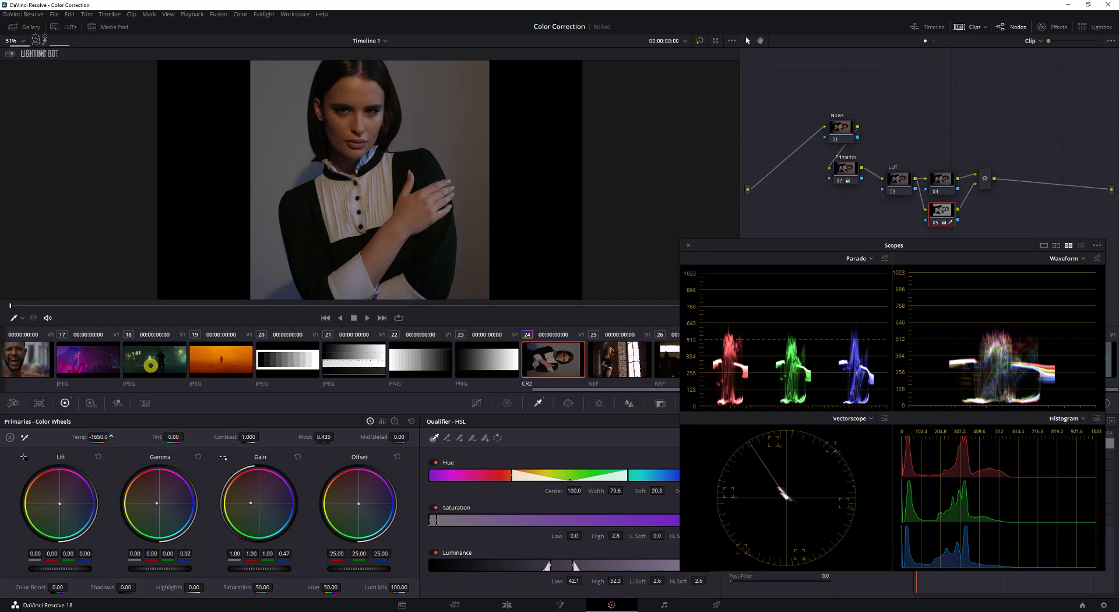
drag(40, 383, 267, 338)
drag(558, 315, 105, 437)
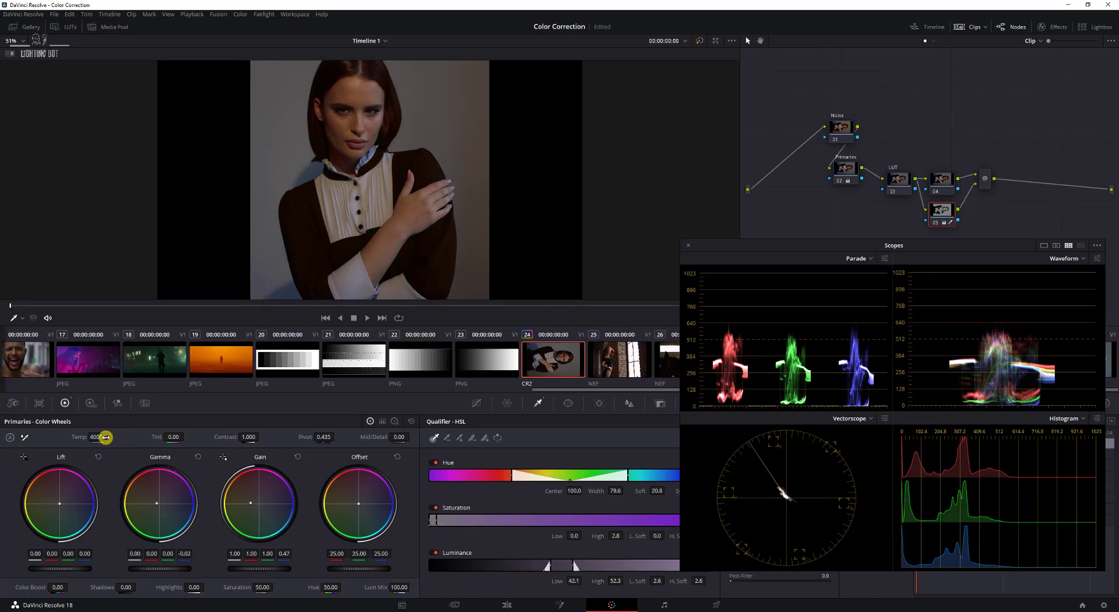
double_click(102, 434)
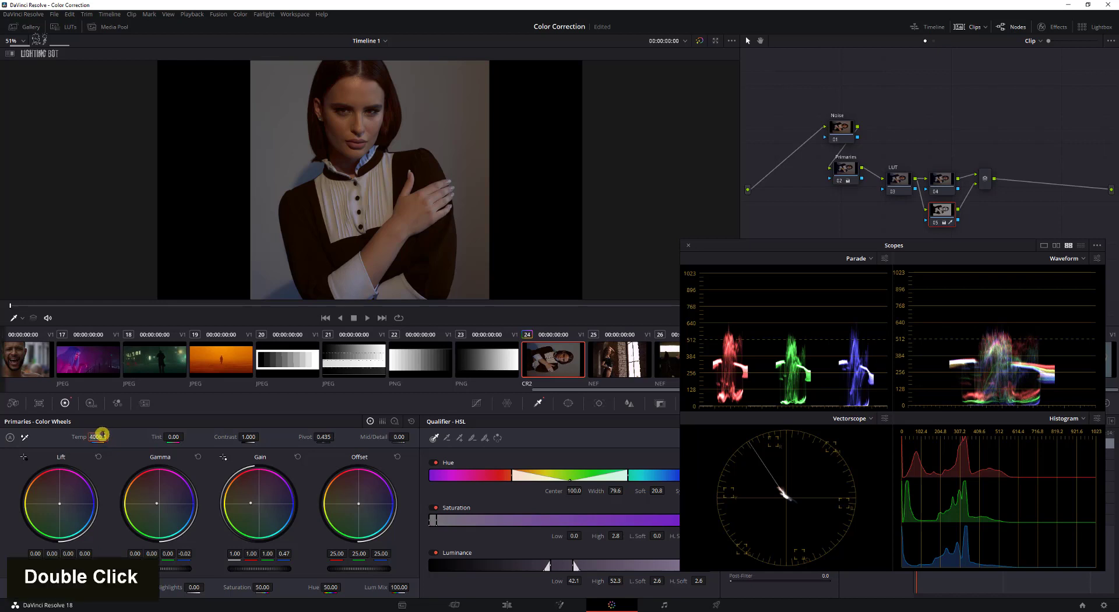
key(ctrl+a)
text(0)
key(Return)
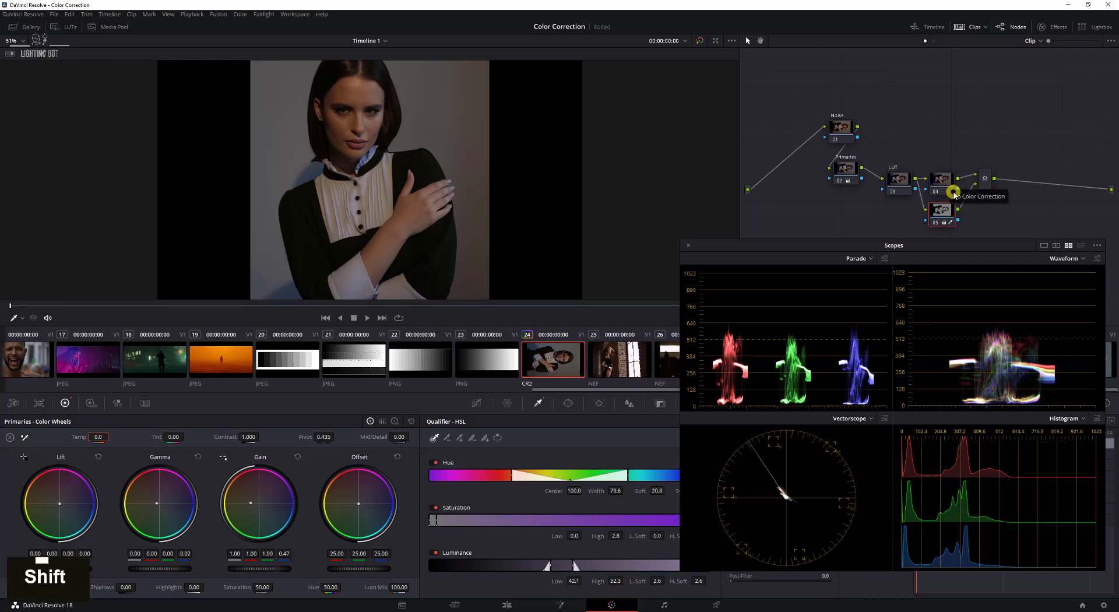
Step: Compare the portrait with the whole grade bypassed and with only node 05 disabled and enabled
key(shift+d)
key(shift+d)
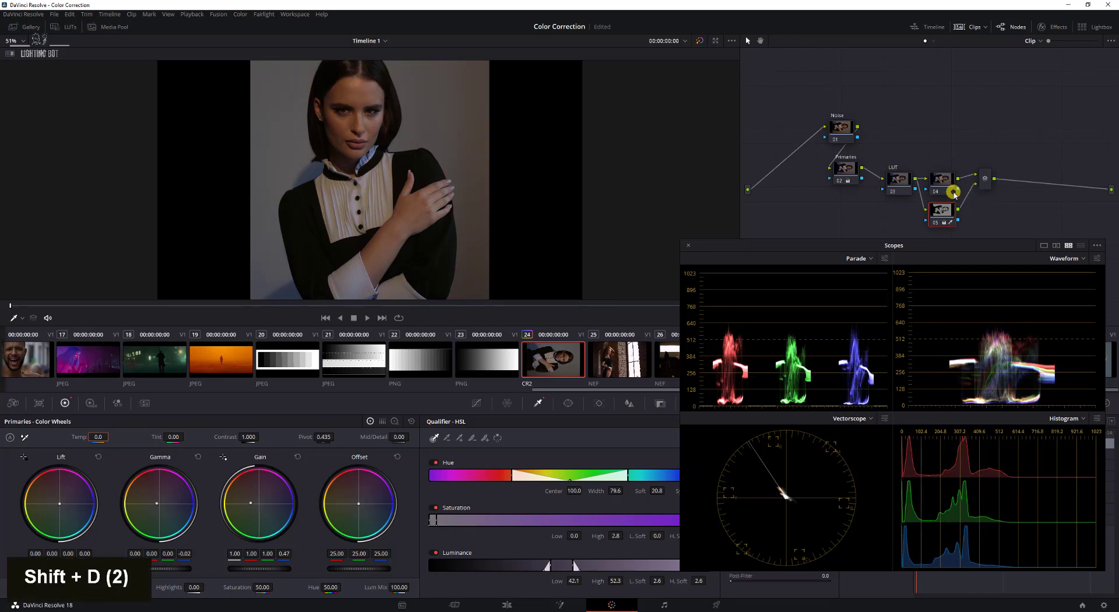
key(ctrl+d)
key(ctrl+d)
key(ctrl+d)
key(ctrl+d)
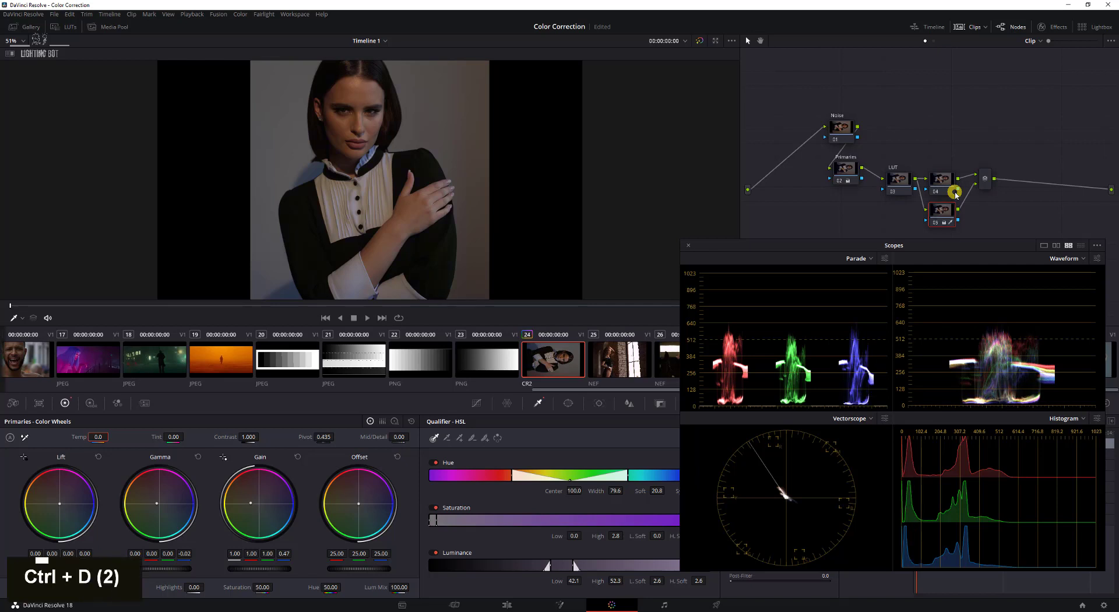
key(ctrl+d)
key(ctrl+d)
key(ctrl+d)
key(ctrl+d)
key(ctrl+d)
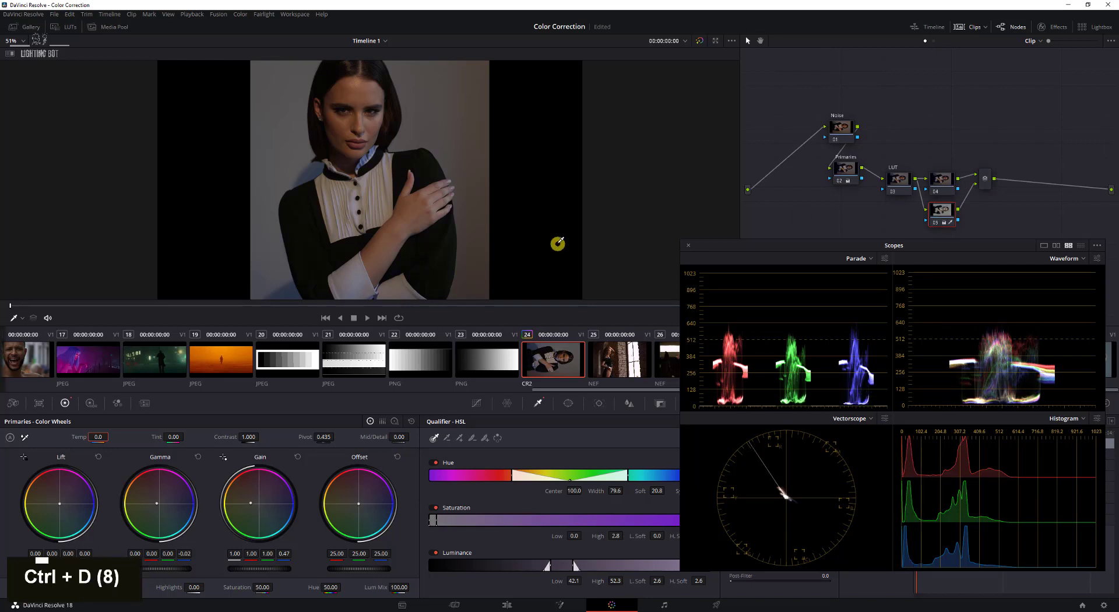
key(ctrl+d)
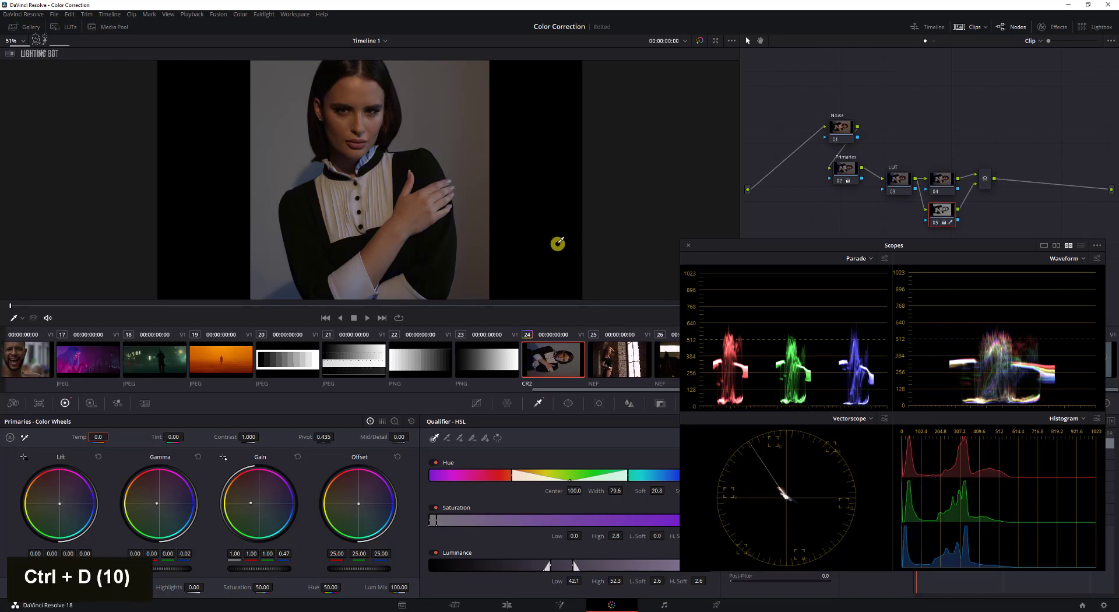
Step: On node 04, qualify the blue-tinted background shadow beside the sleeve, preview the highlight, and refine its hue to width 57.0, soft 6.0
click(940, 179)
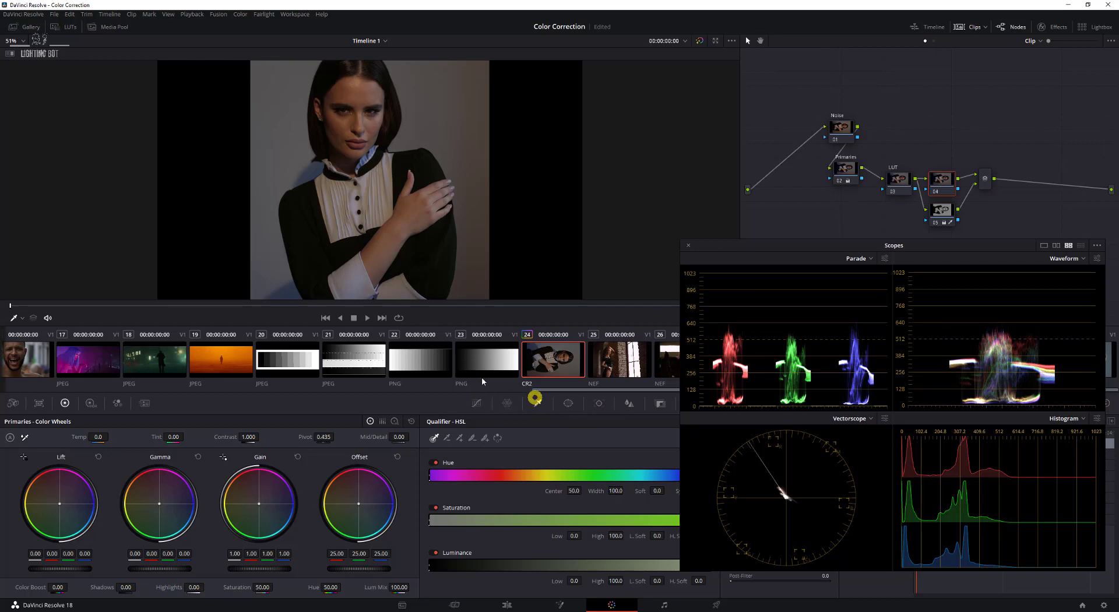
click(285, 293)
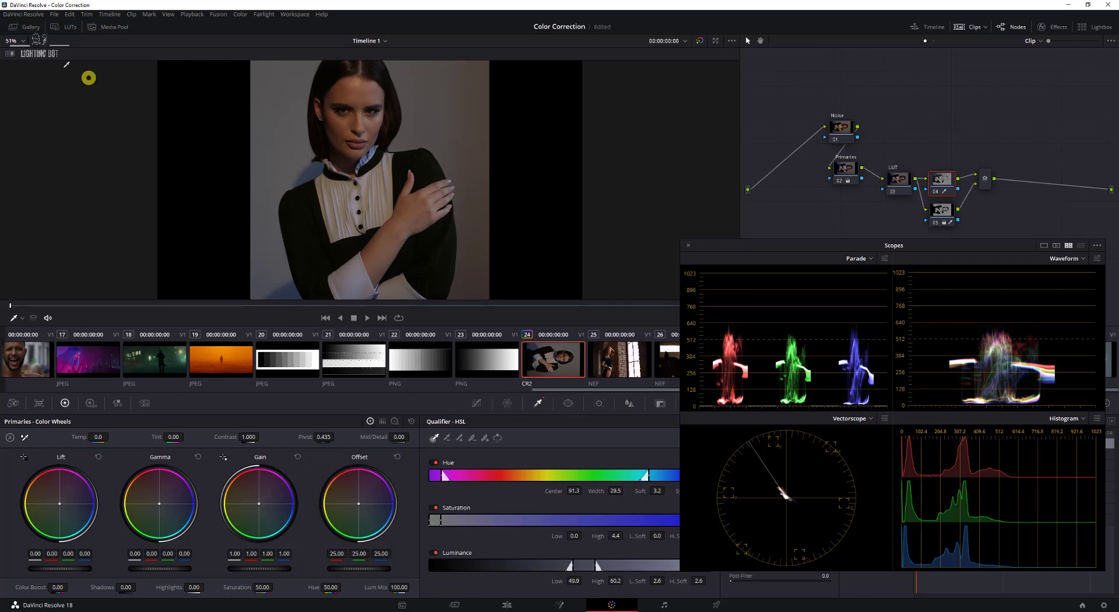
click(39, 42)
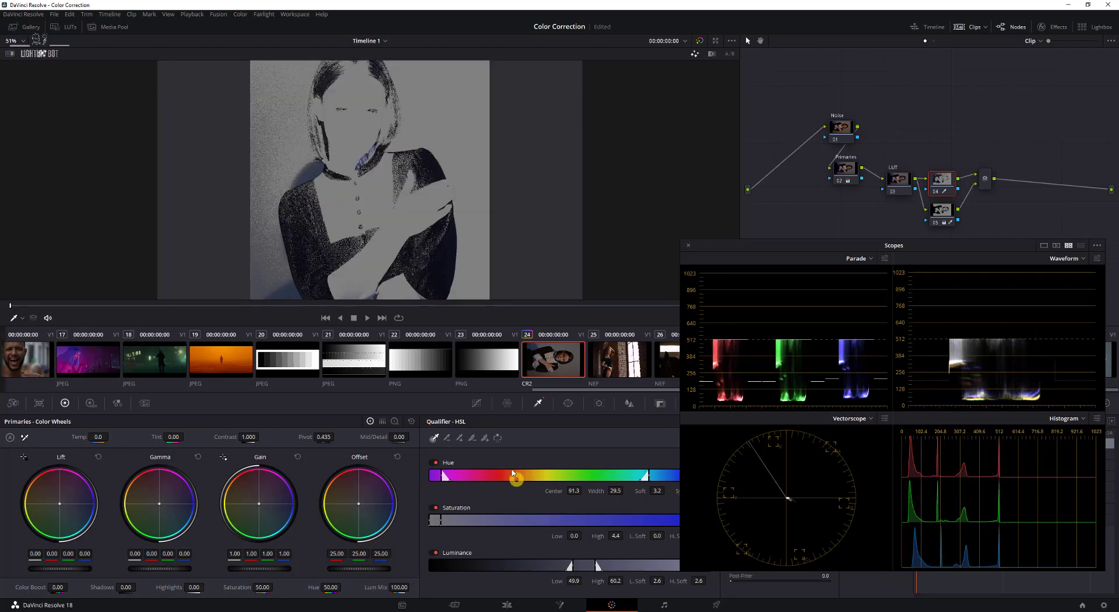
mouse_move(645, 475)
mouse_down()
mouse_move(547, 473)
mouse_move(672, 489)
mouse_move(644, 487)
mouse_up()
drag(450, 475, 477, 475)
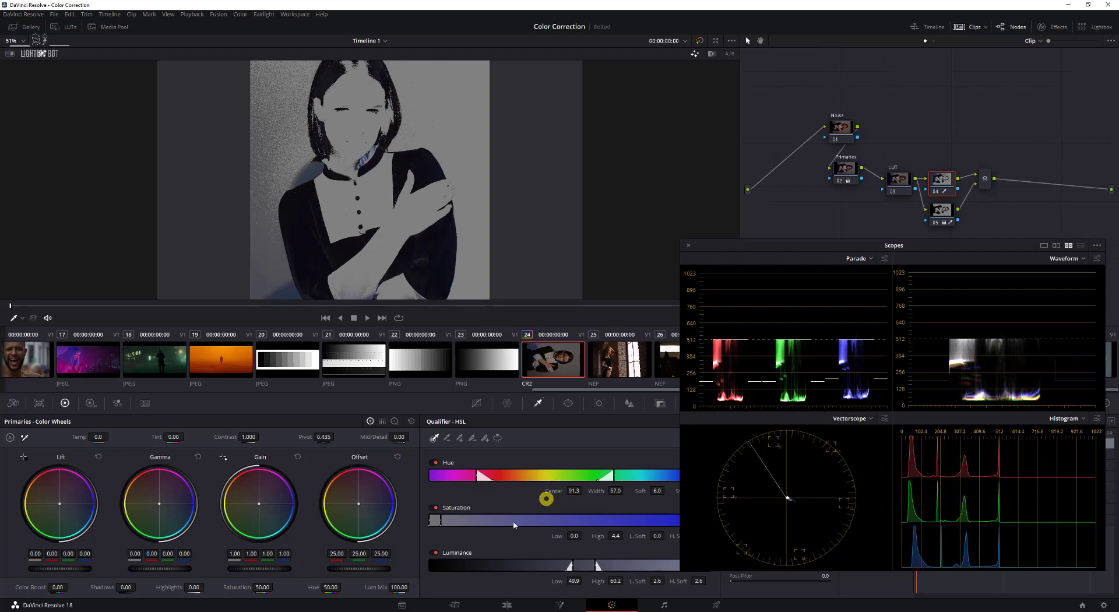
mouse_move(438, 522)
mouse_down()
mouse_move(462, 522)
mouse_move(437, 521)
mouse_up()
Step: Draw a closed curve window on node 04 around the woman's hair, shoulders, arms and torso
click(562, 405)
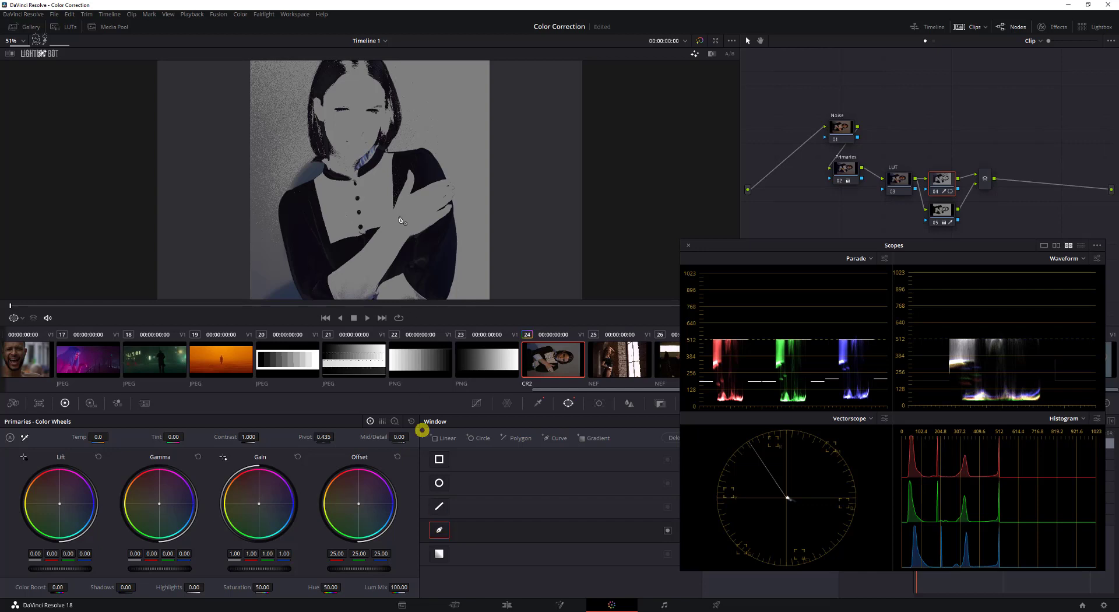
click(323, 61)
click(308, 103)
click(313, 143)
click(316, 159)
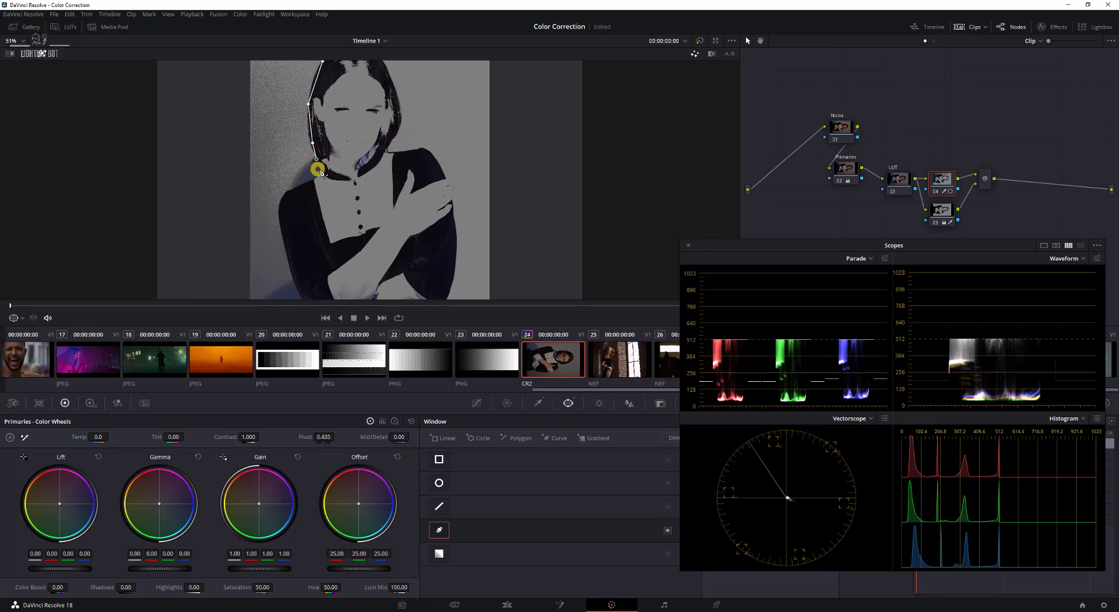
click(324, 169)
click(279, 213)
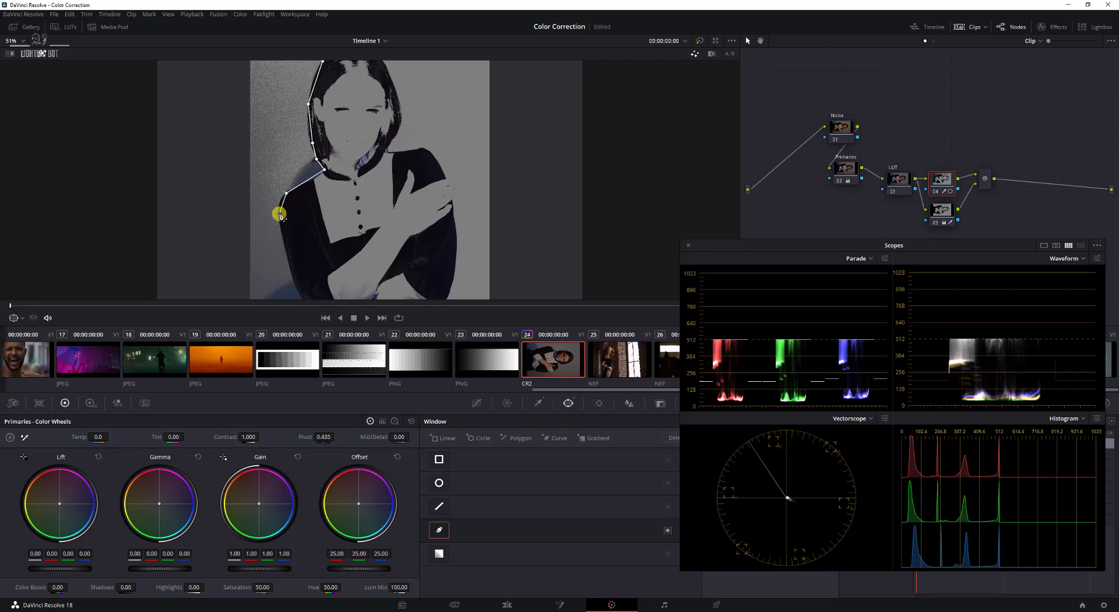
click(299, 293)
drag(299, 293, 301, 298)
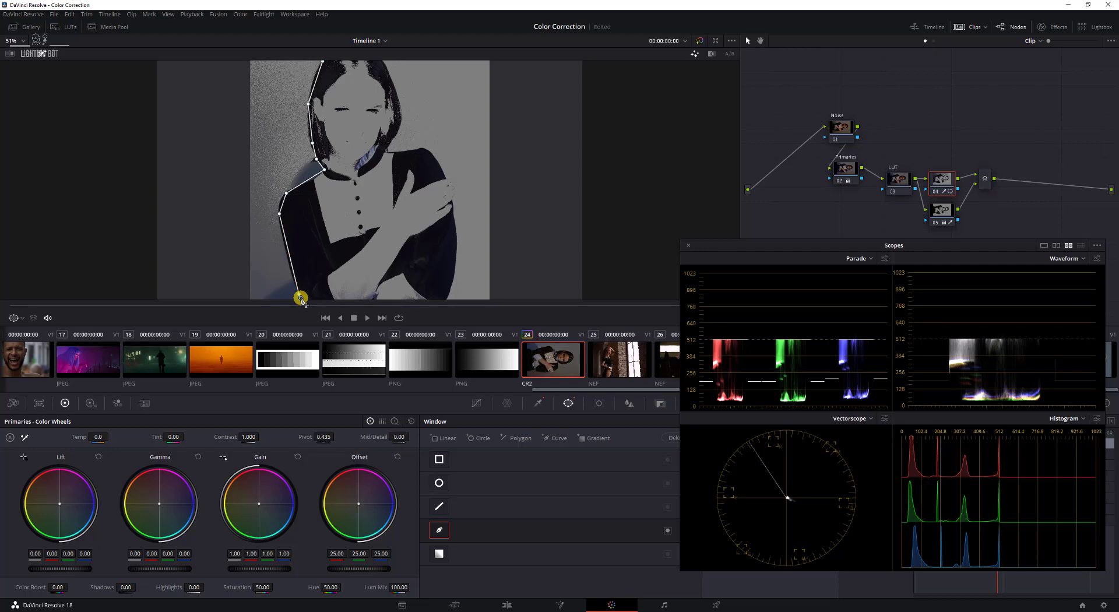
double_click(448, 301)
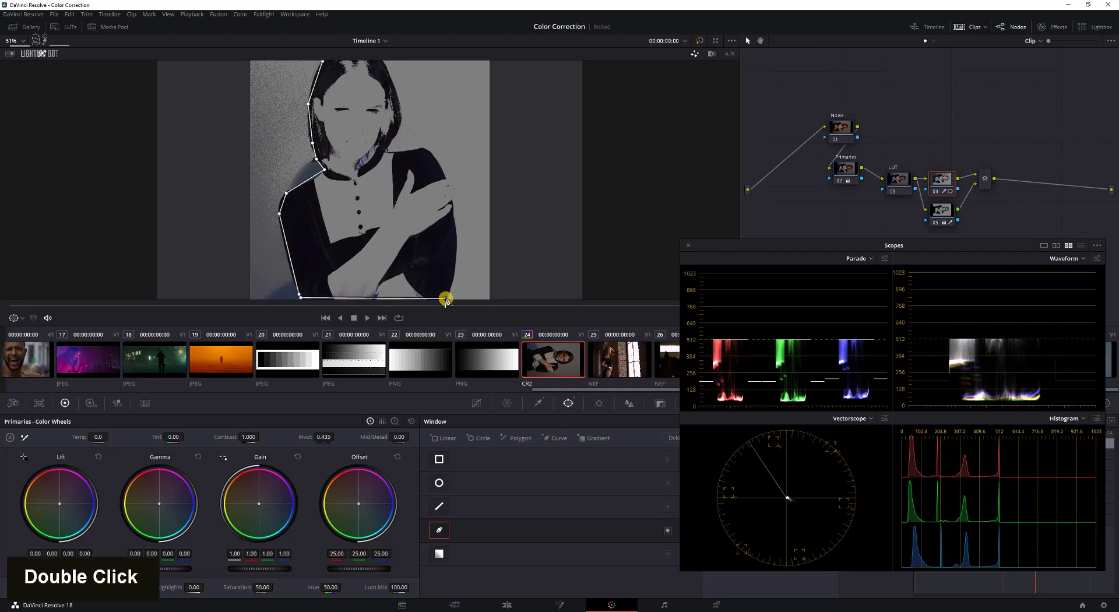
click(457, 244)
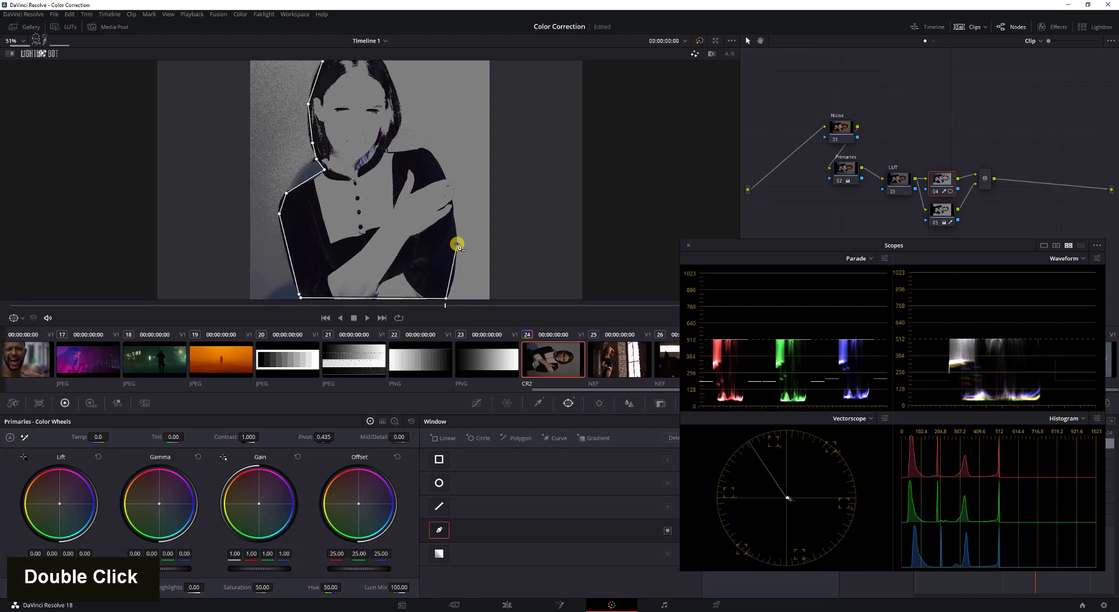
click(453, 199)
double_click(452, 183)
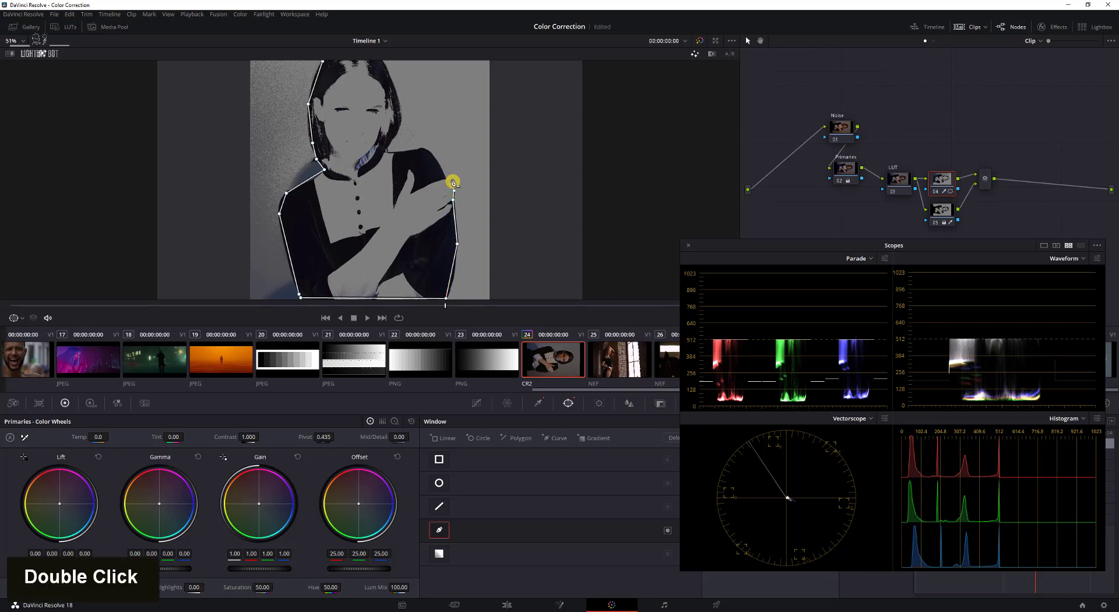
click(422, 150)
click(383, 151)
click(401, 124)
click(397, 111)
click(391, 85)
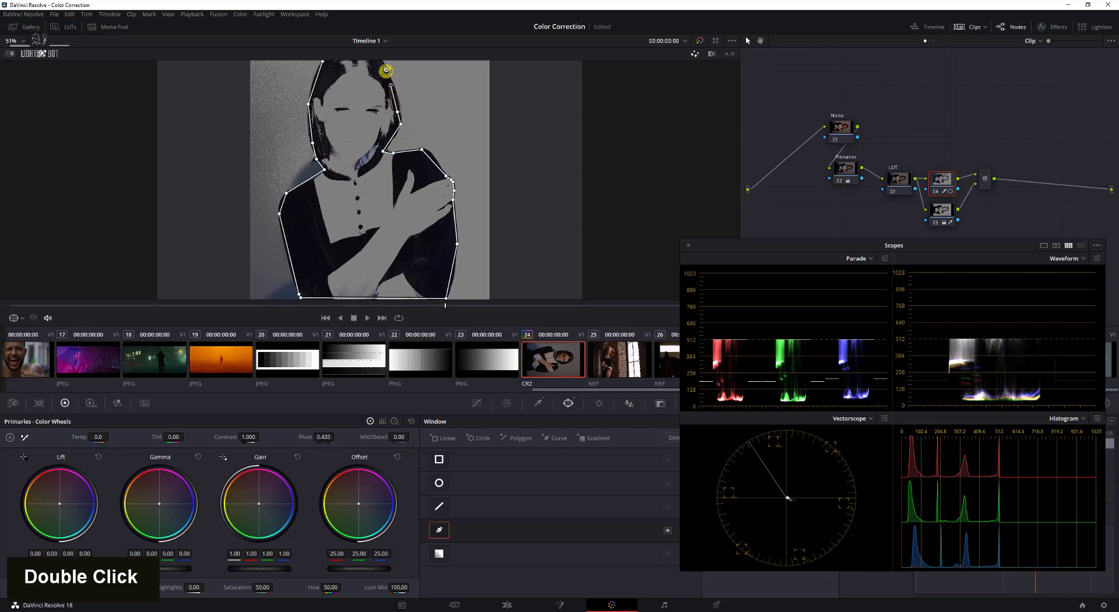
click(384, 65)
click(322, 60)
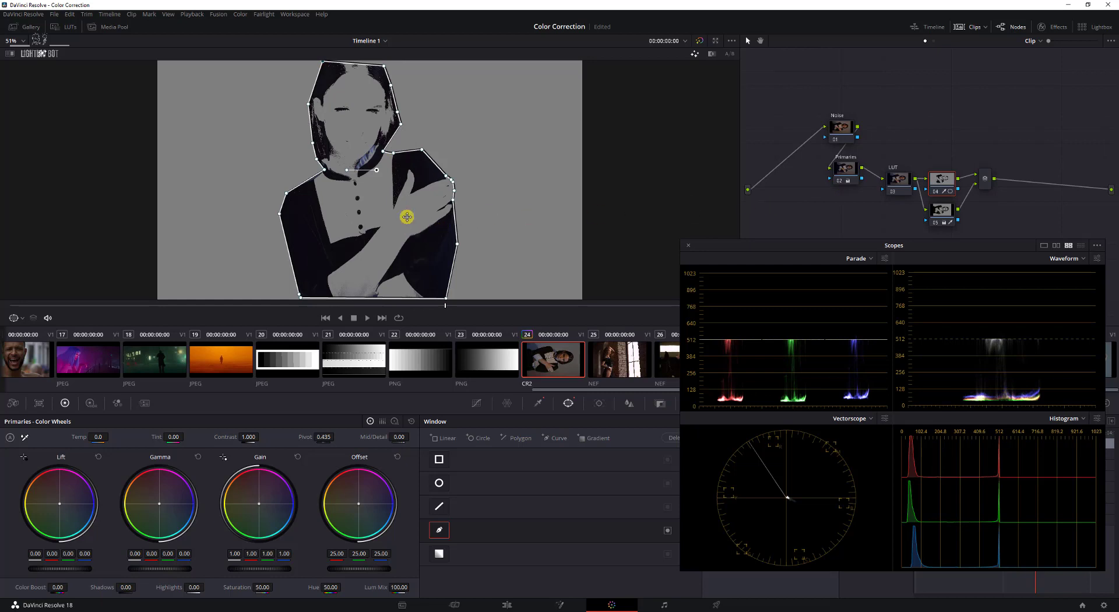
Step: Move the scopes window off the window settings, and invert the curve window so it excludes the woman
drag(779, 245, 874, 254)
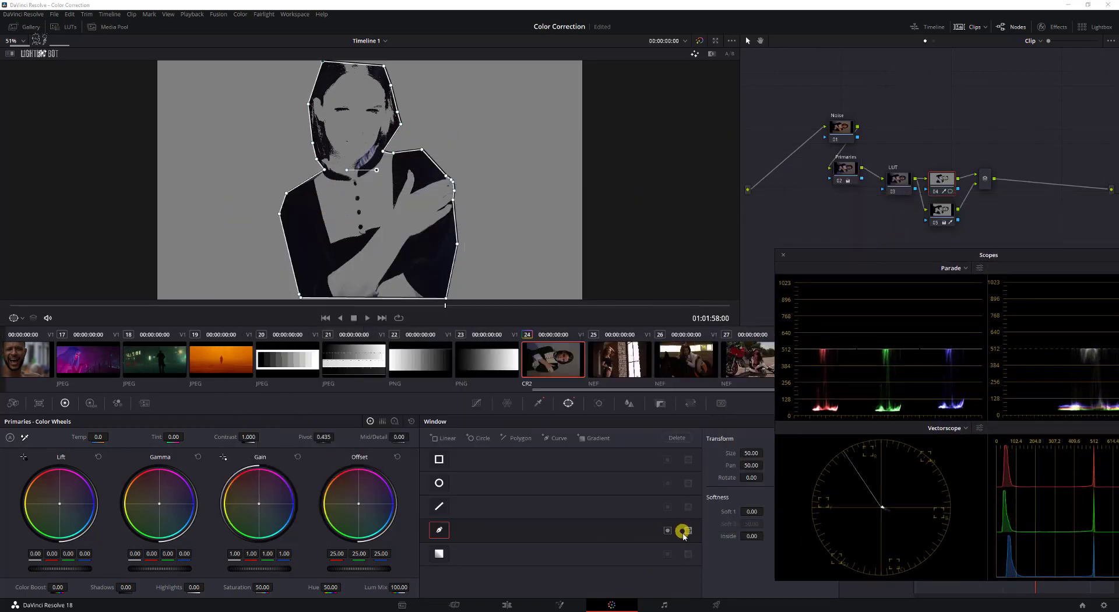
double_click(680, 530)
click(667, 530)
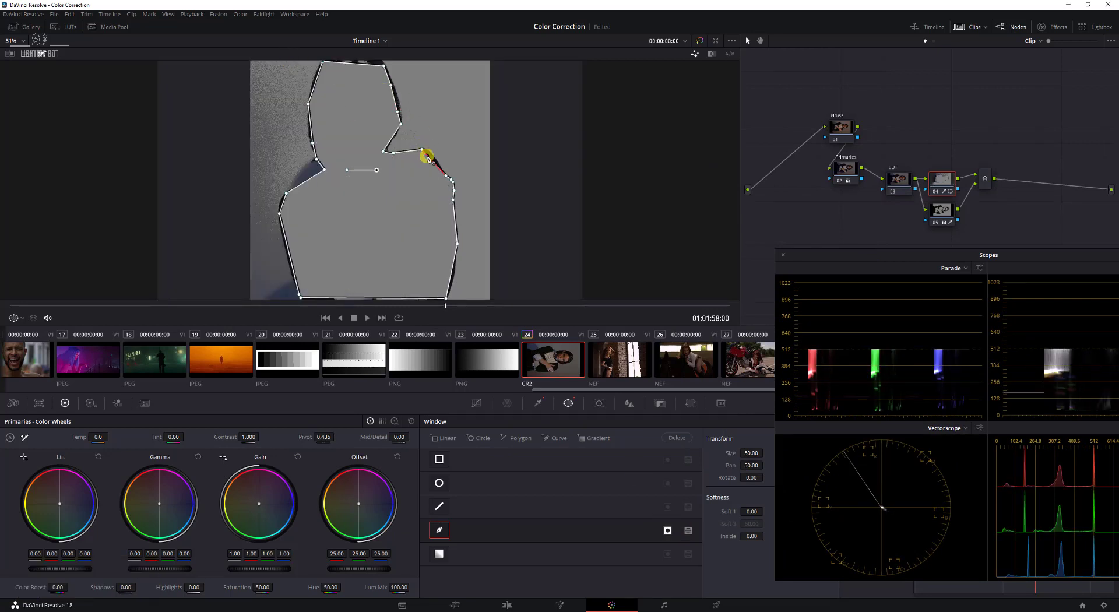
Step: Refine the curve window's points and bends to follow the woman's shoulders, arms and hair more closely
drag(427, 157, 435, 159)
drag(447, 281, 455, 281)
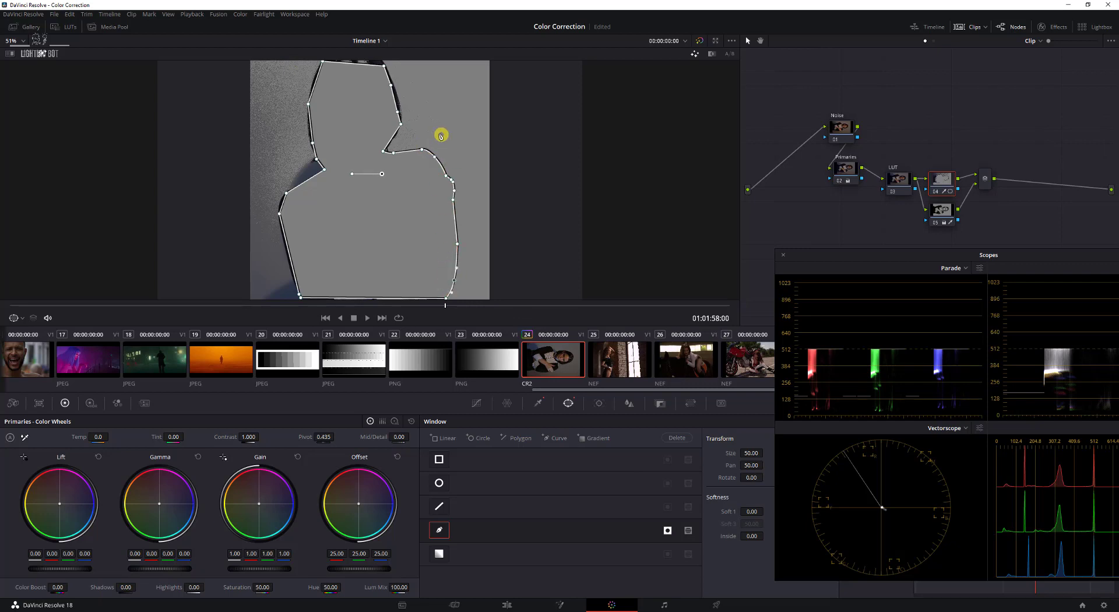
drag(395, 103, 401, 102)
click(399, 112)
click(384, 152)
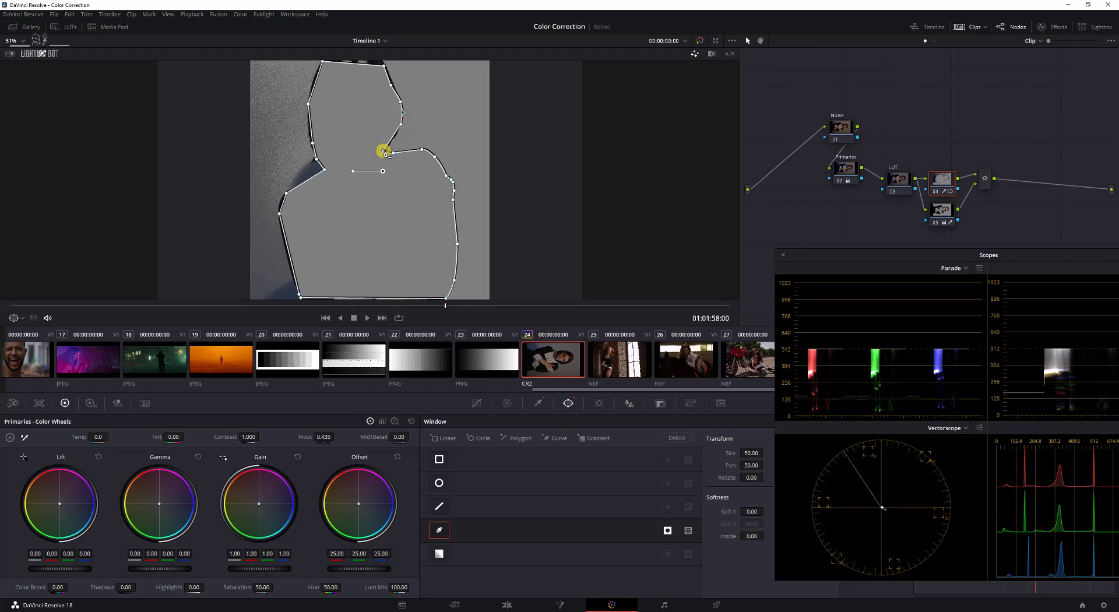
click(391, 87)
drag(384, 65, 384, 61)
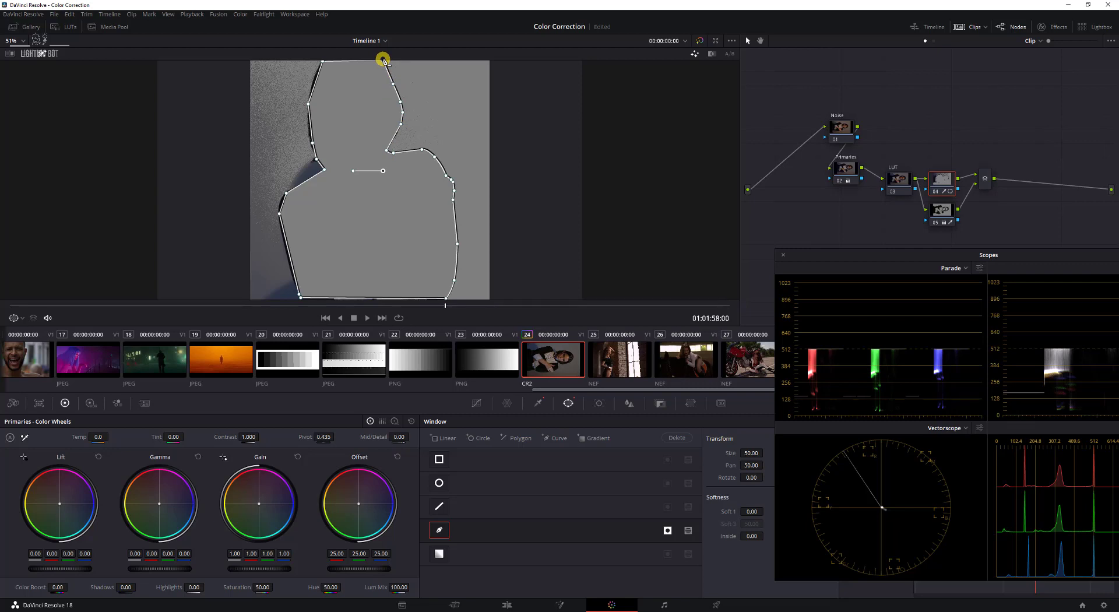
click(316, 81)
click(307, 119)
click(308, 129)
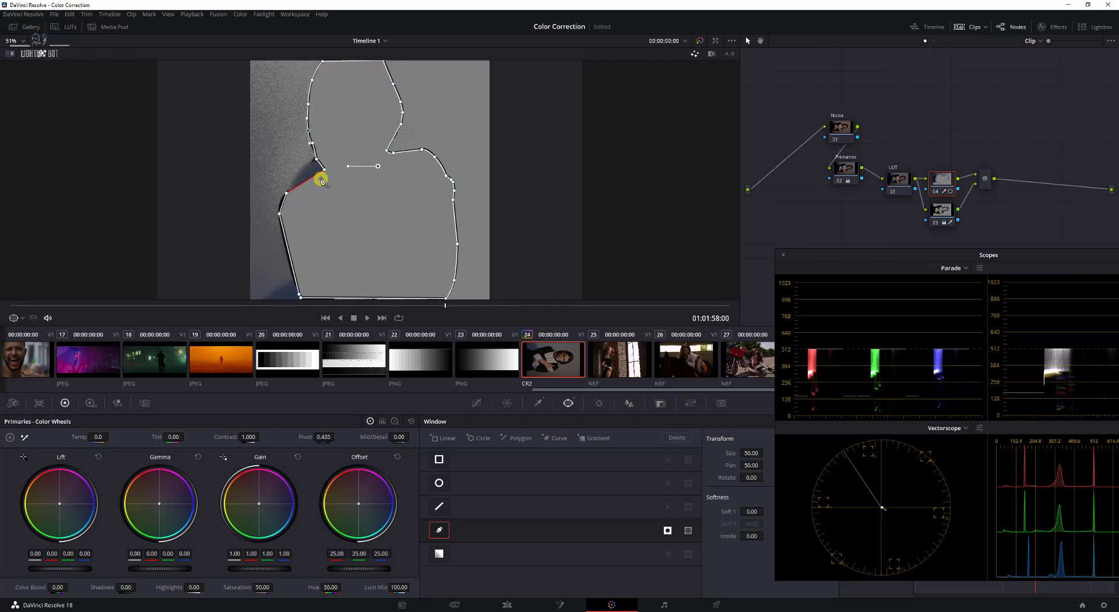
click(282, 207)
drag(291, 245, 285, 249)
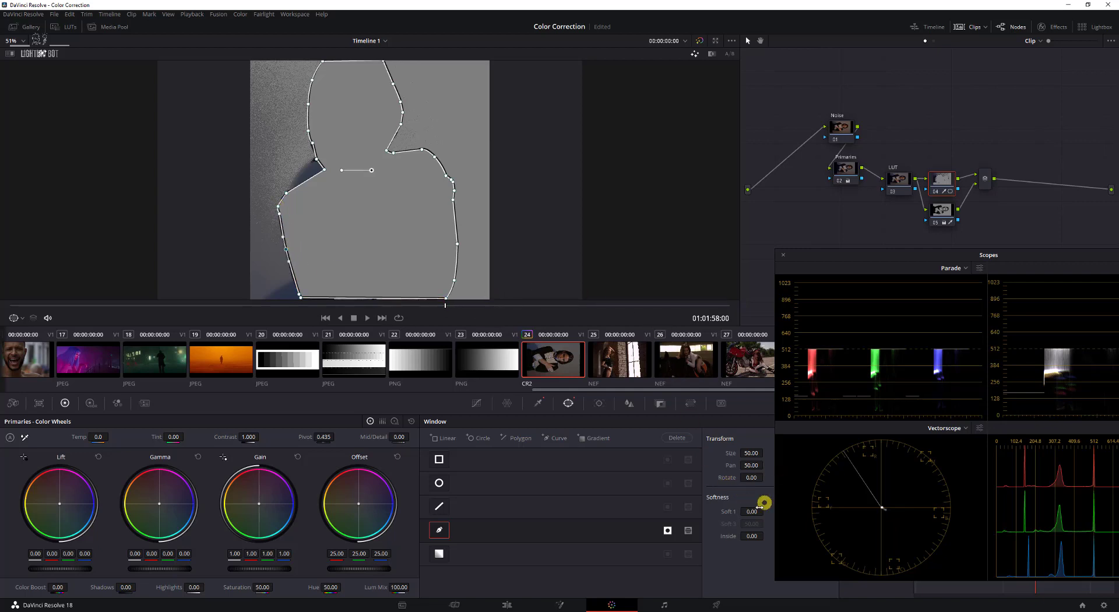
Step: Set the curve window's softness to Soft 1 3.68, Inside 1.84 and Outside 1.34, and turn off the highlight preview
drag(755, 511, 664, 532)
drag(894, 257, 970, 271)
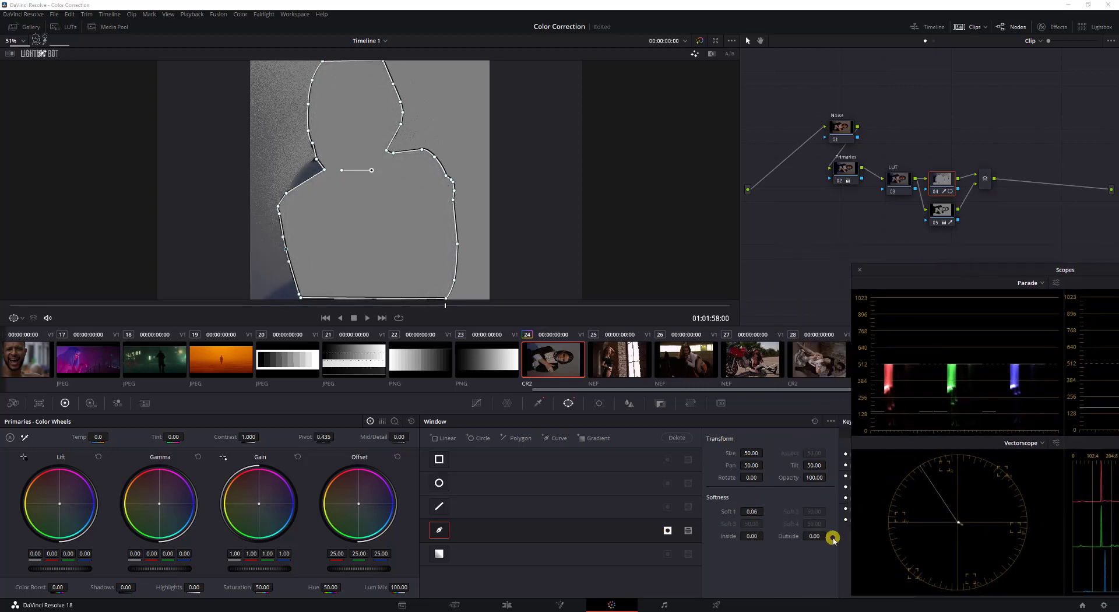
drag(814, 535, 833, 520)
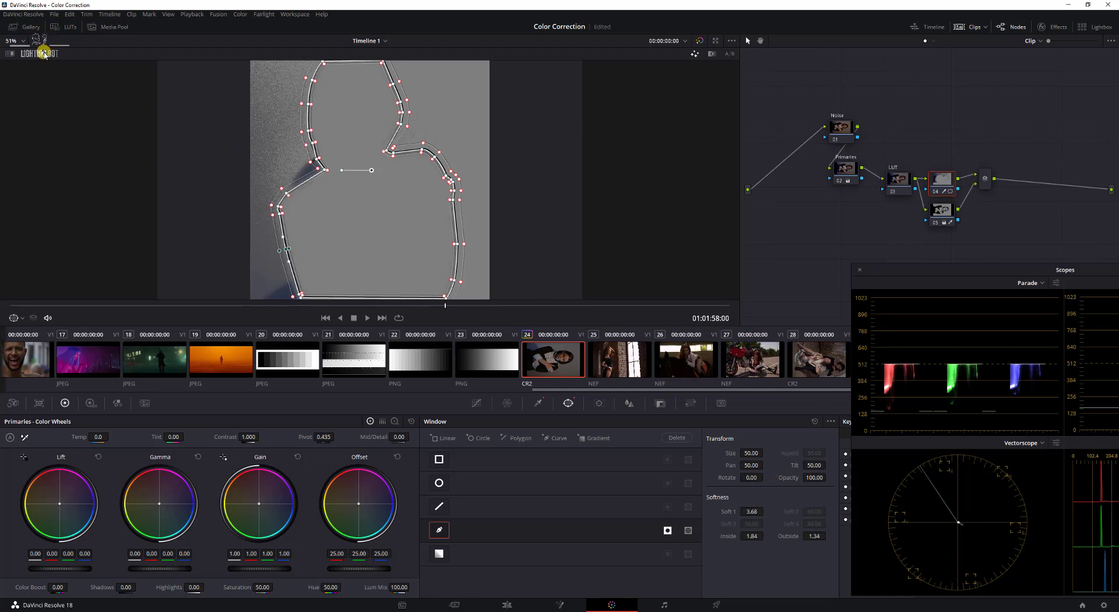
click(44, 53)
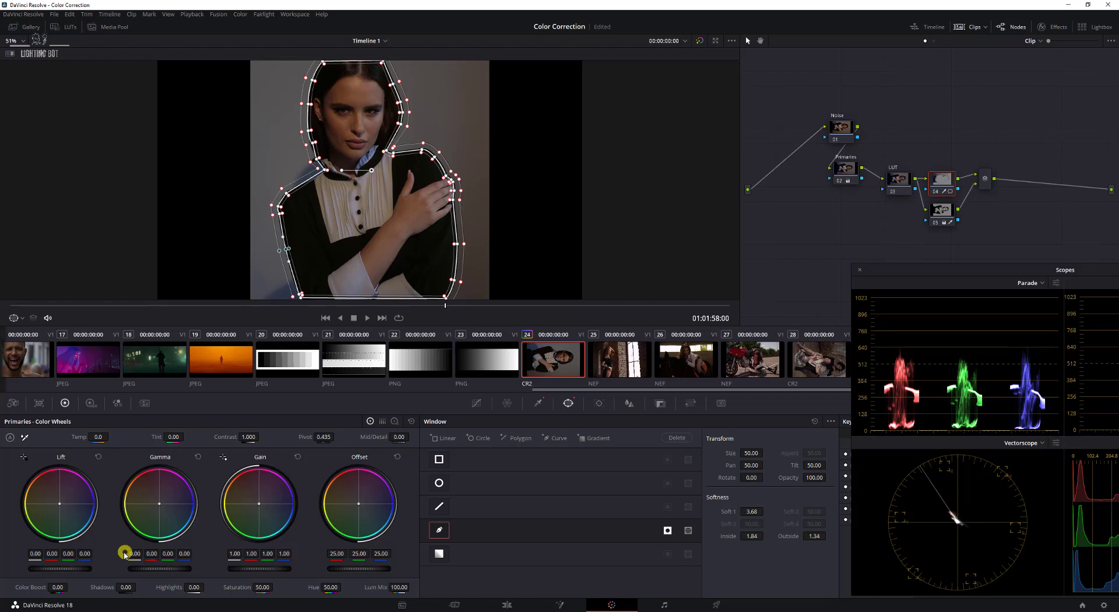
Step: Set node 04's Lift to -0.02 master, -0.02 red, -0.03 green and -0.04 blue, and all its Gamma channels to 0.03
mouse_move(88, 554)
mouse_down()
mouse_move(40, 560)
mouse_move(88, 554)
mouse_move(68, 554)
mouse_move(75, 545)
mouse_move(99, 555)
mouse_move(104, 465)
mouse_up()
drag(70, 569, 43, 577)
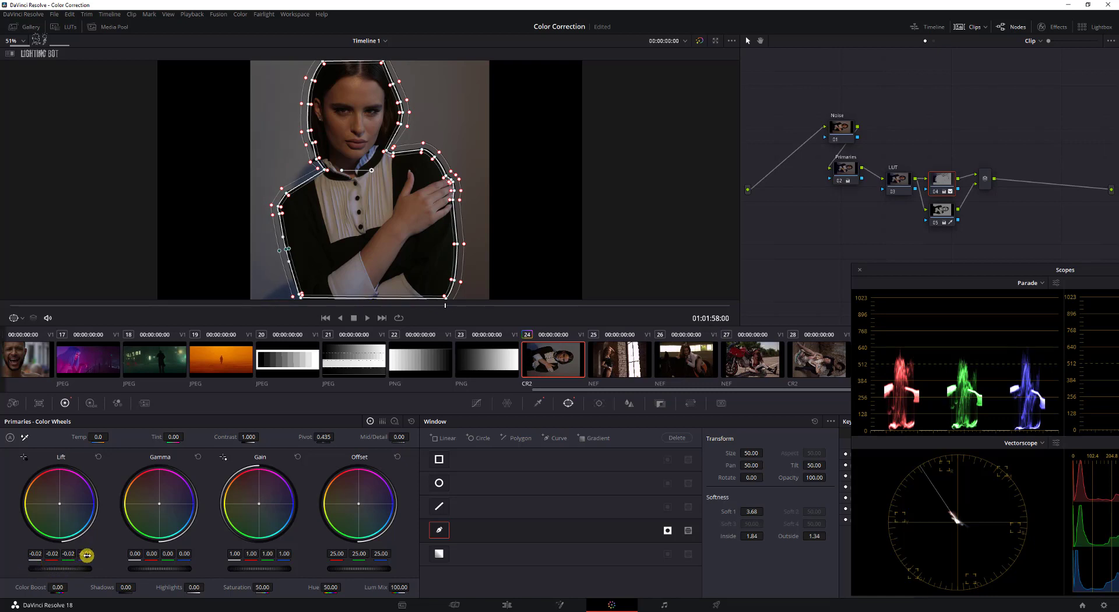
drag(86, 555, 81, 556)
drag(975, 270, 794, 256)
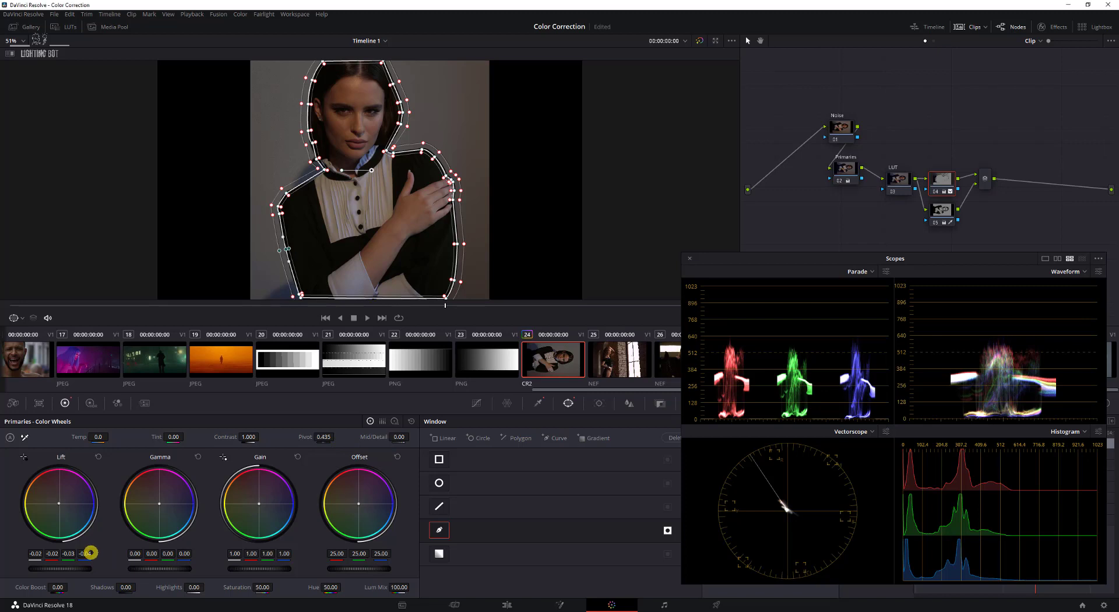
drag(196, 565, 225, 573)
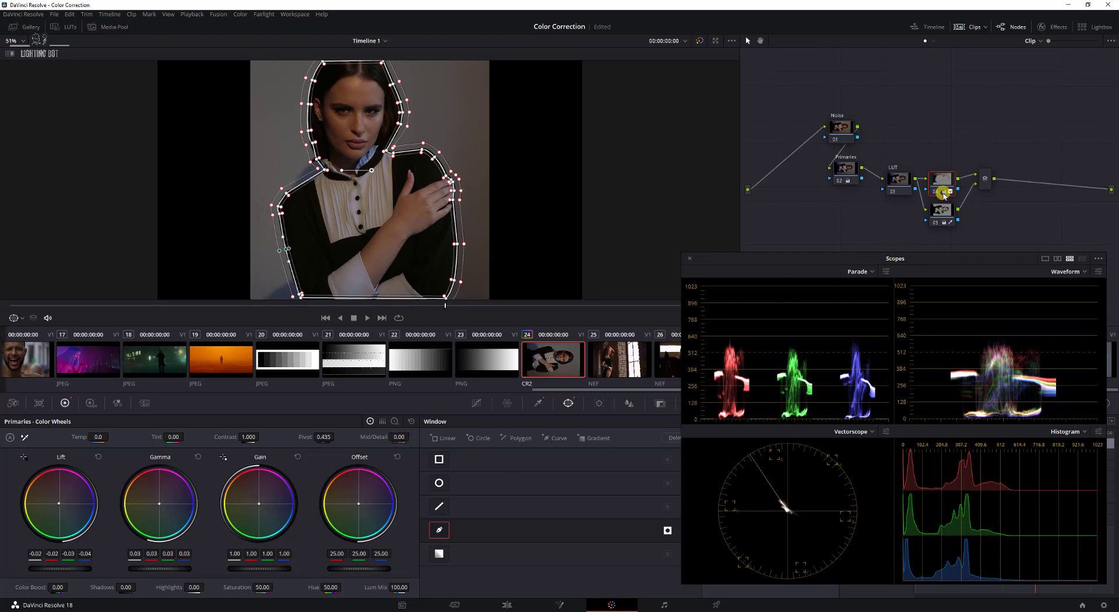
Step: Compare the portrait with node 04 disabled and enabled, and with the whole grade bypassed and restored
key(ctrl+d)
key(ctrl+d)
key(ctrl+d)
key(ctrl+d)
double_click(945, 264)
drag(945, 263, 911, 248)
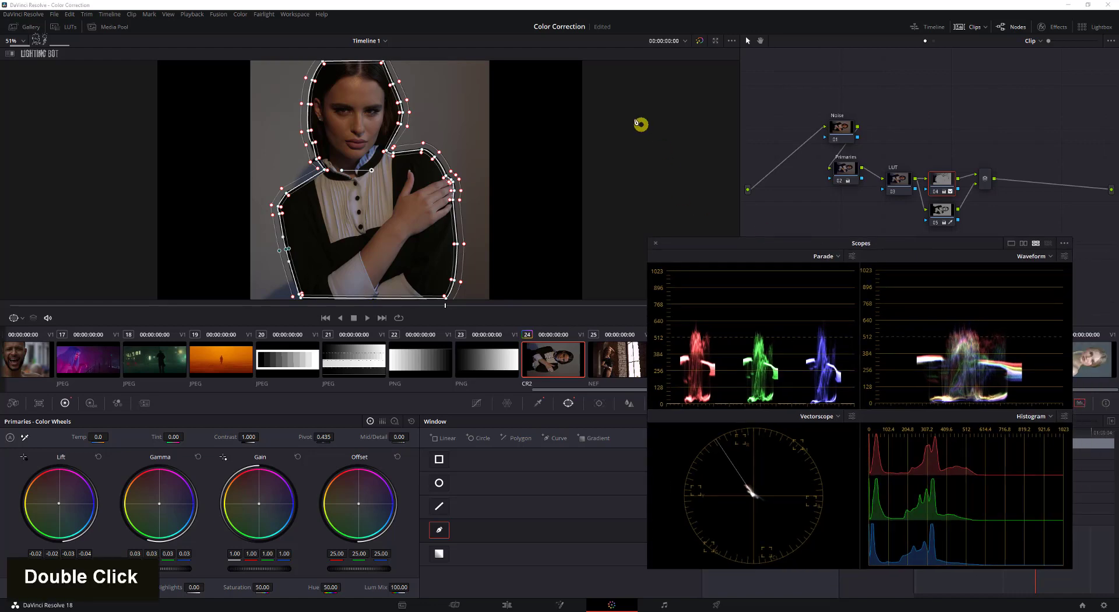
double_click(511, 403)
double_click(475, 407)
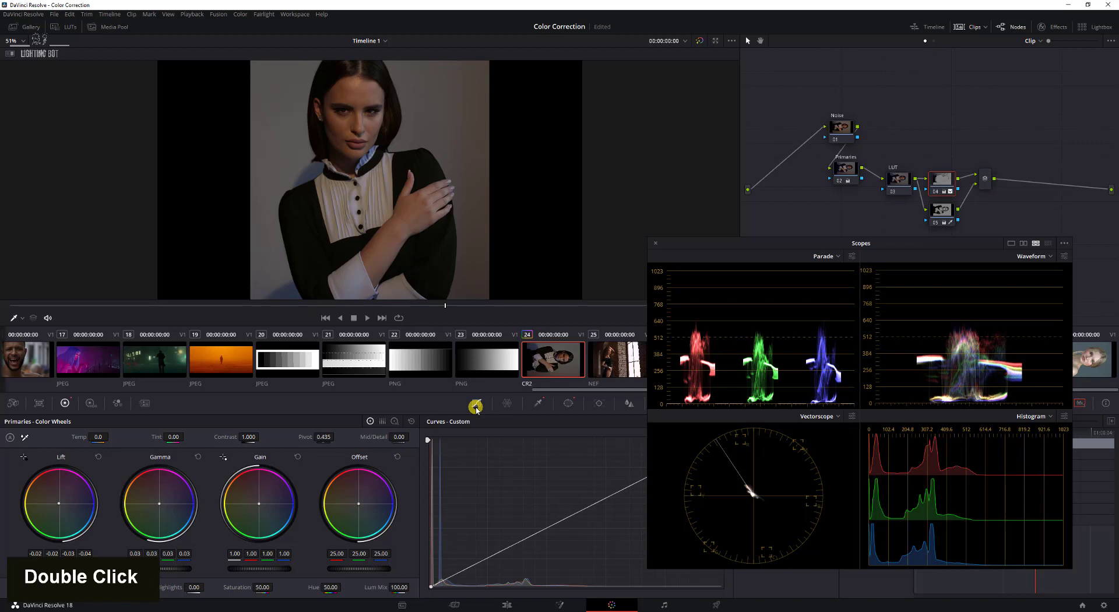
double_click(698, 42)
double_click(698, 42)
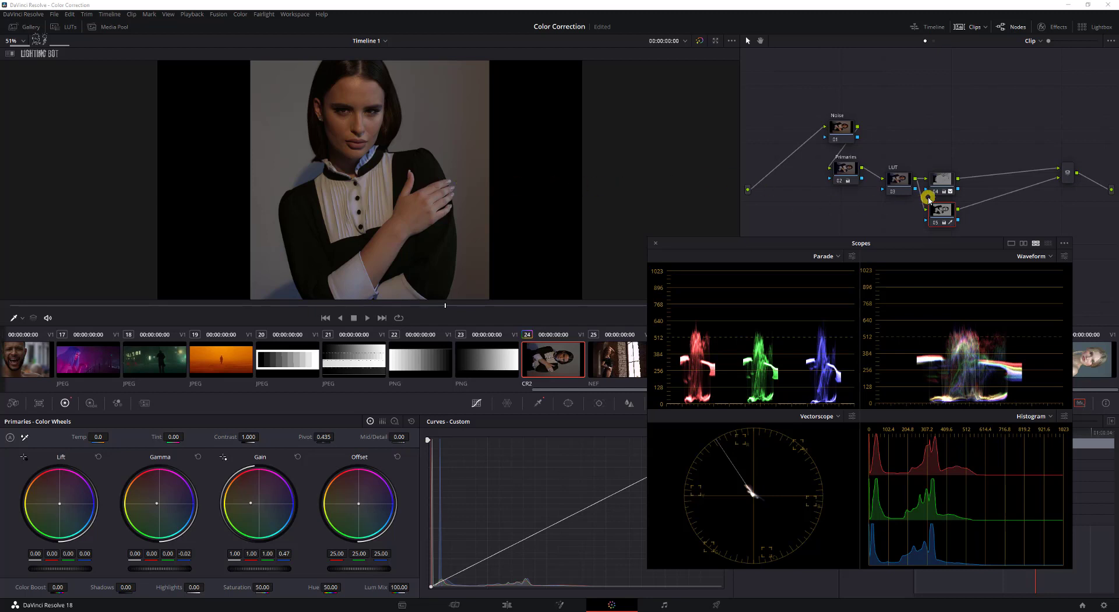
Step: Add a serial node directly after node 04, before the parallel mixer
right_click(941, 183)
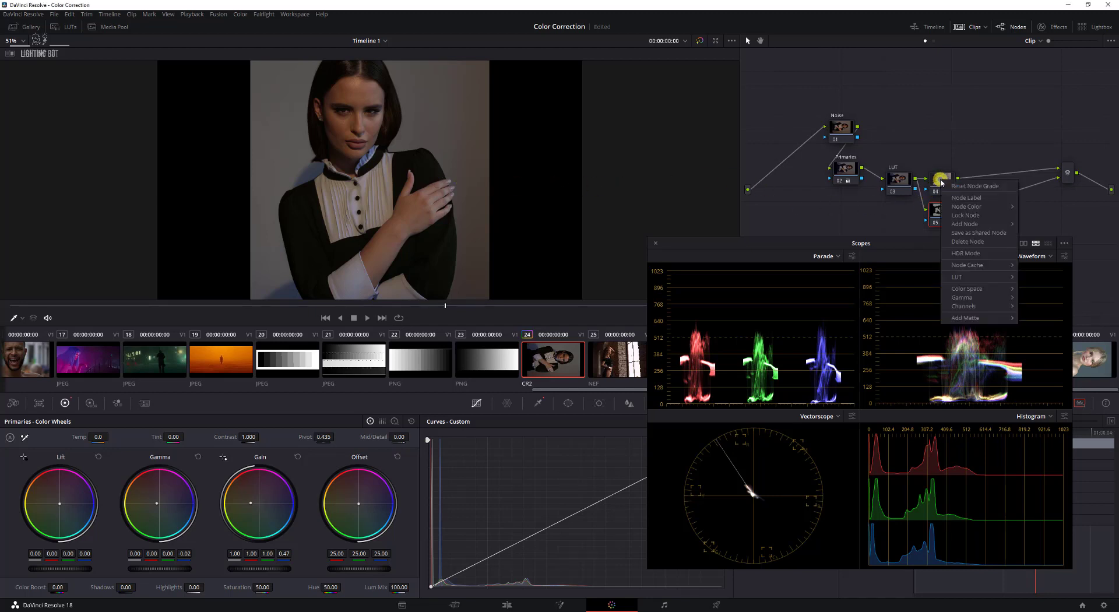
mouse_move(986, 224)
double_click(1072, 224)
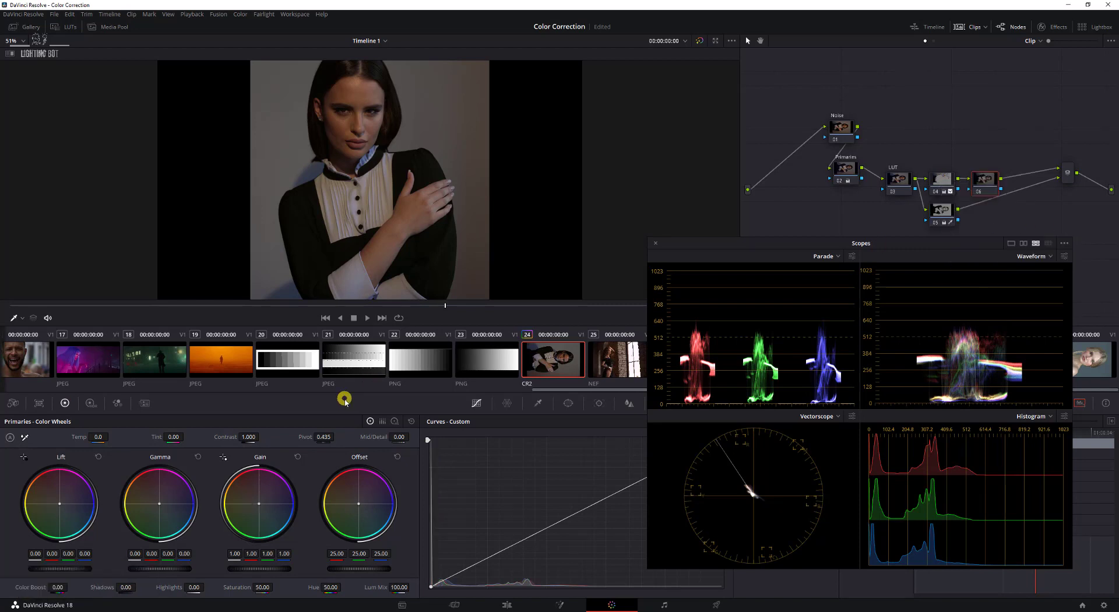
Step: Raise the overall Gain of node 06 to 1.70, and move the scopes window clear of the node tree and curve controls
drag(263, 568, 510, 543)
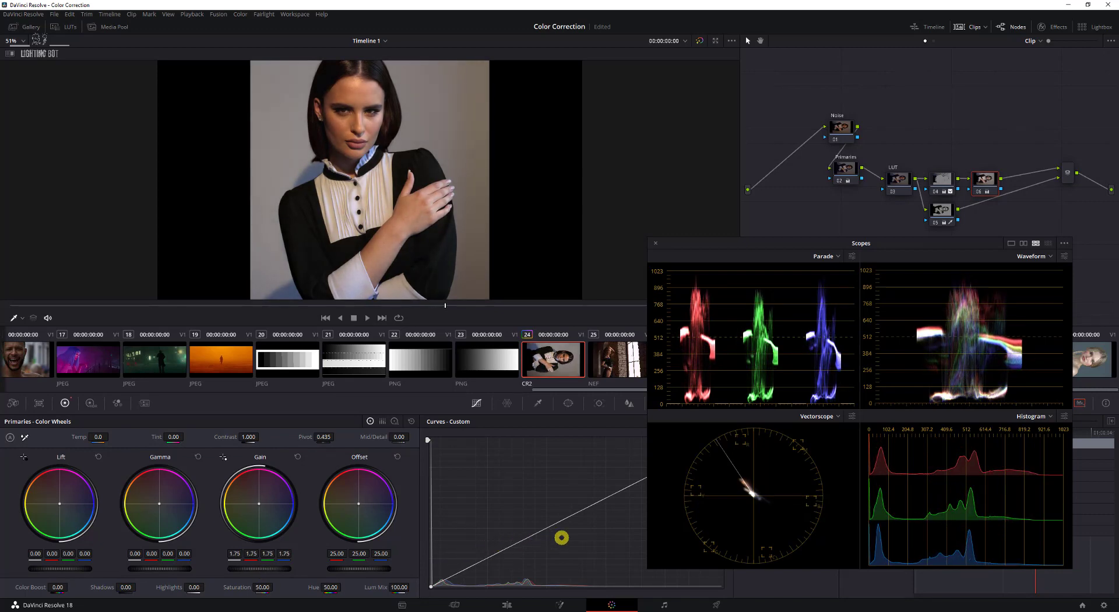
drag(232, 568, 241, 569)
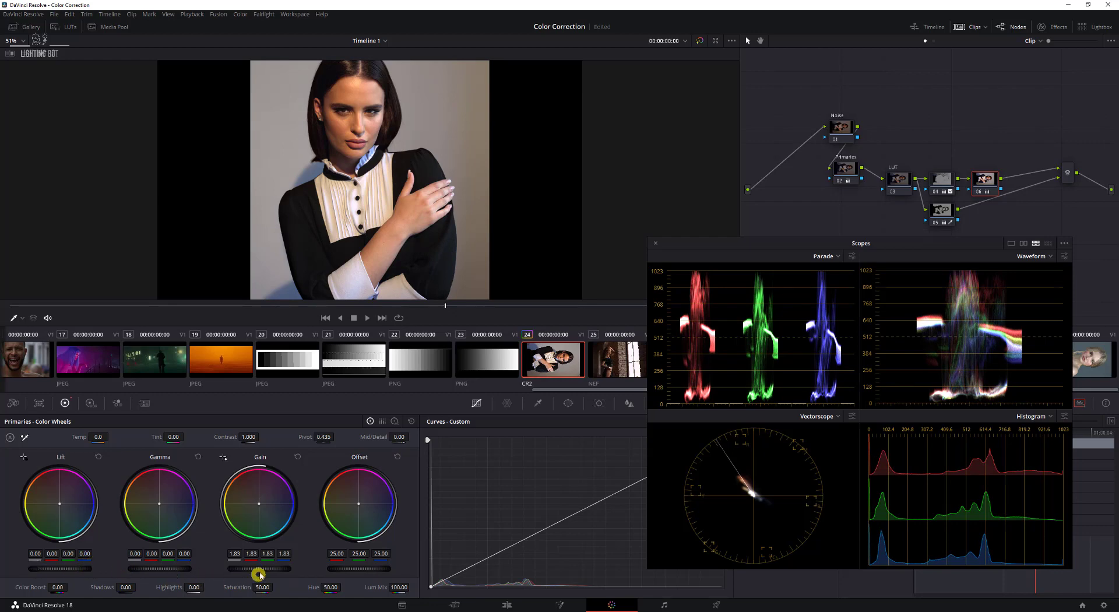
drag(253, 572, 210, 570)
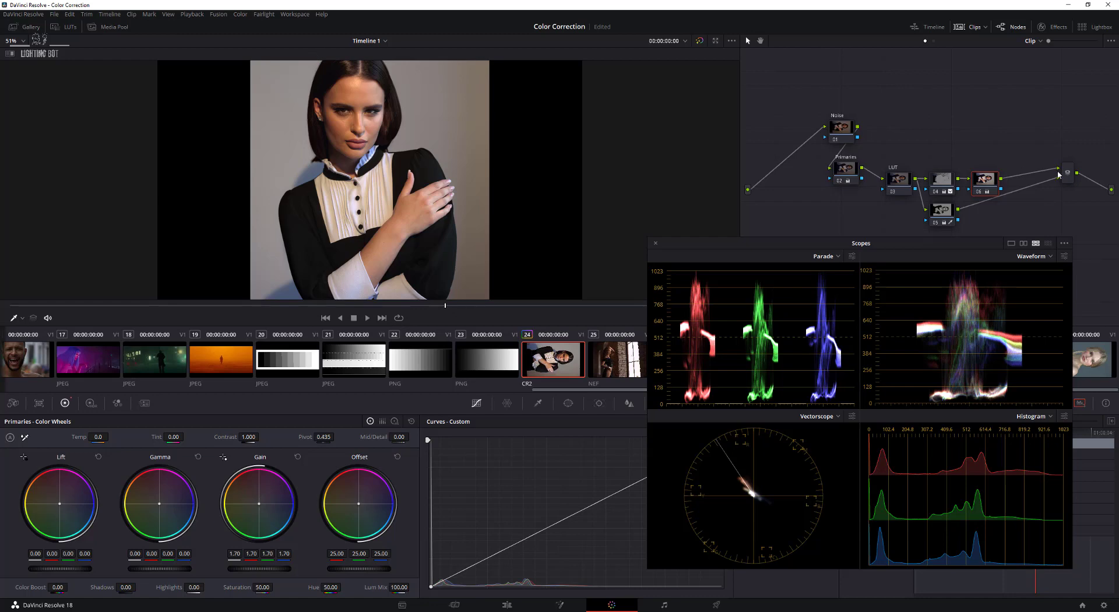
drag(817, 246, 959, 298)
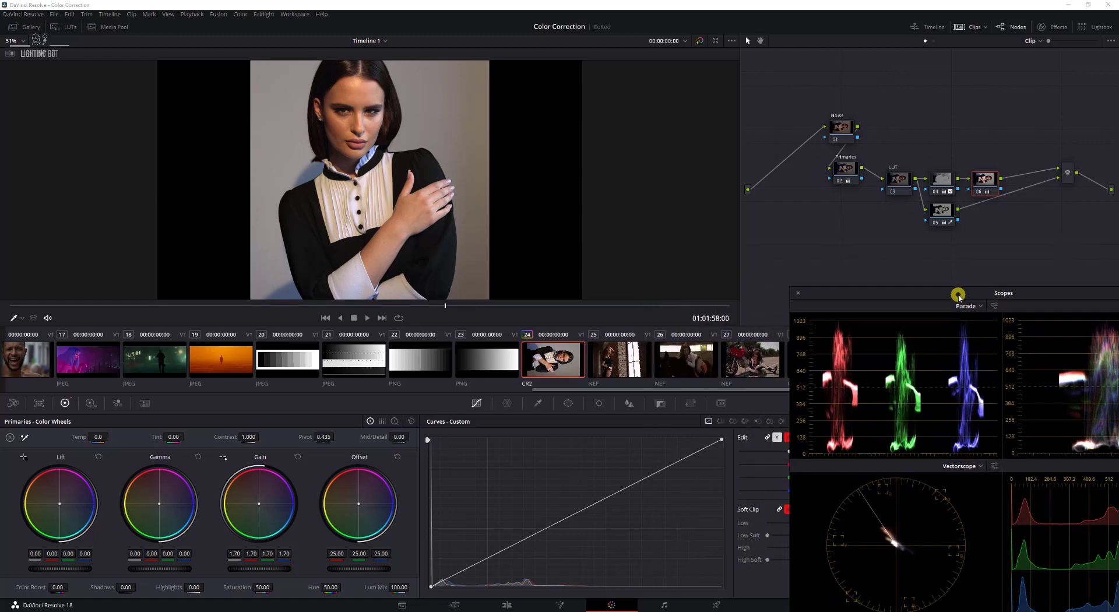
Step: Add a circular window to node 06 and stretch it into a tall oval around the woman, with size 54.30 and softness 18.00
click(569, 402)
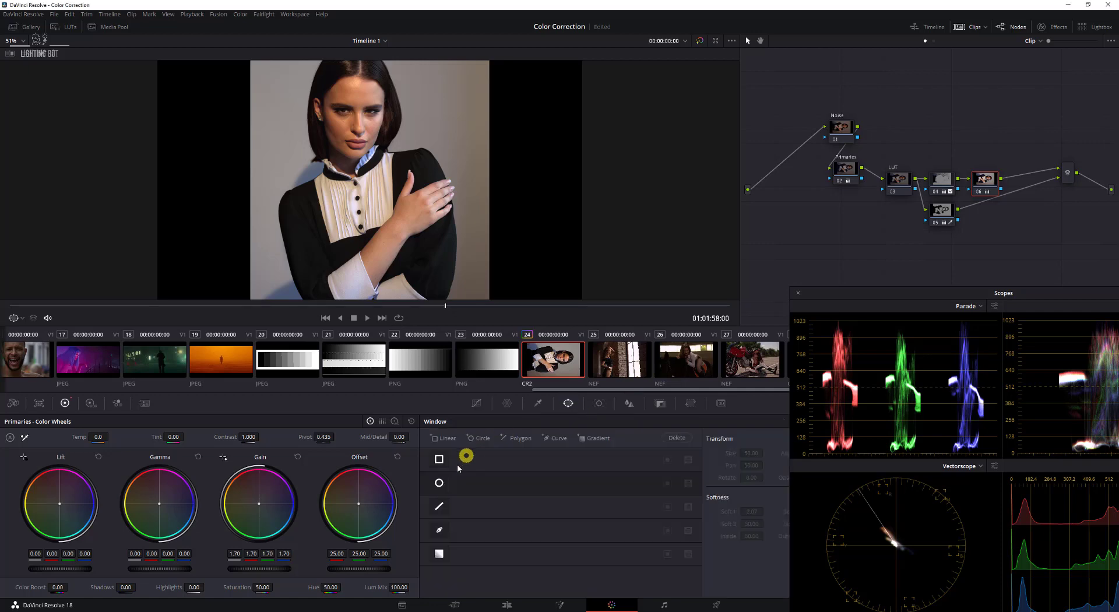
click(483, 438)
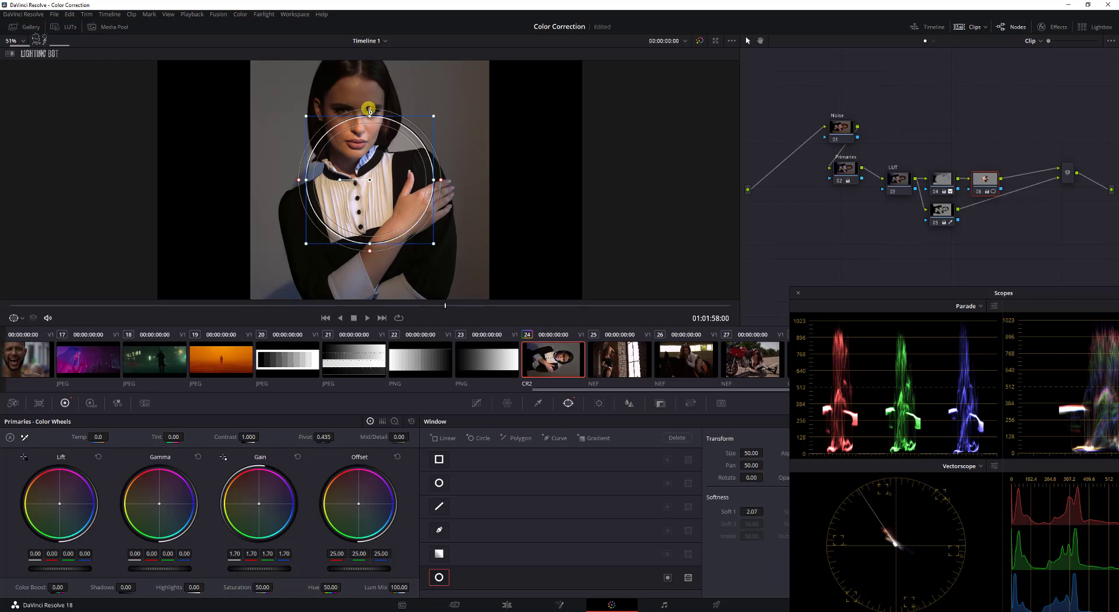
drag(370, 111, 352, 38)
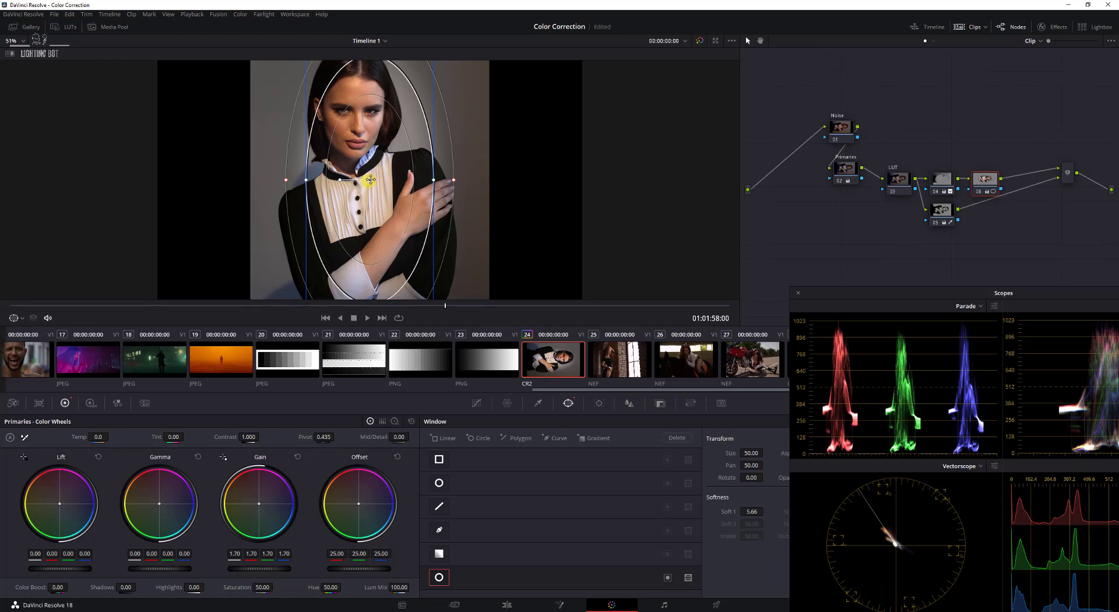
drag(371, 180, 355, 147)
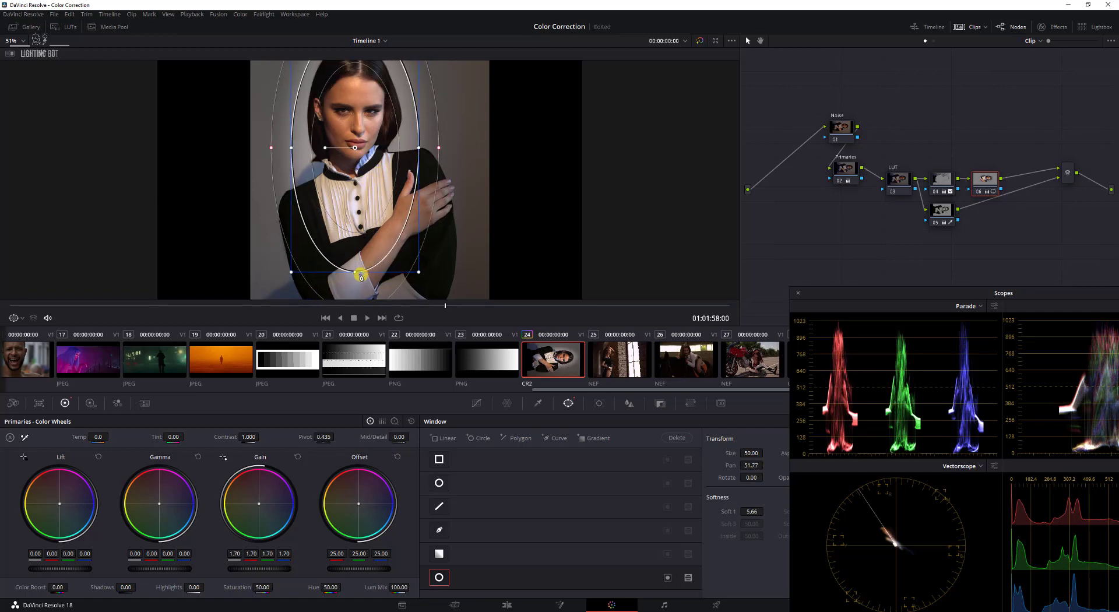
drag(355, 272, 355, 298)
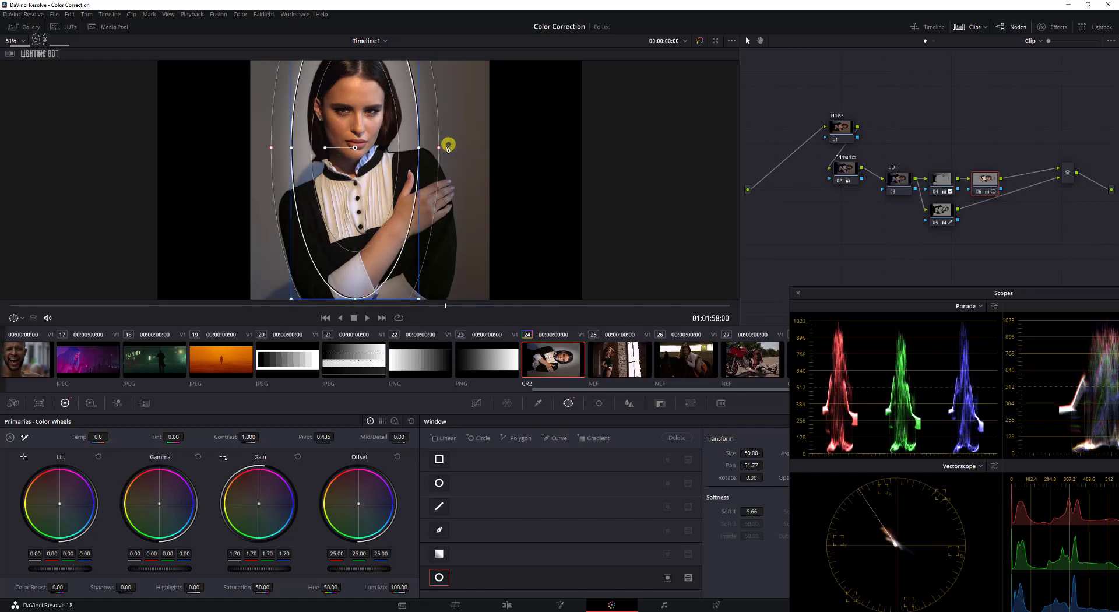
mouse_move(448, 147)
mouse_down()
mouse_move(484, 148)
mouse_move(430, 149)
mouse_move(441, 147)
mouse_up()
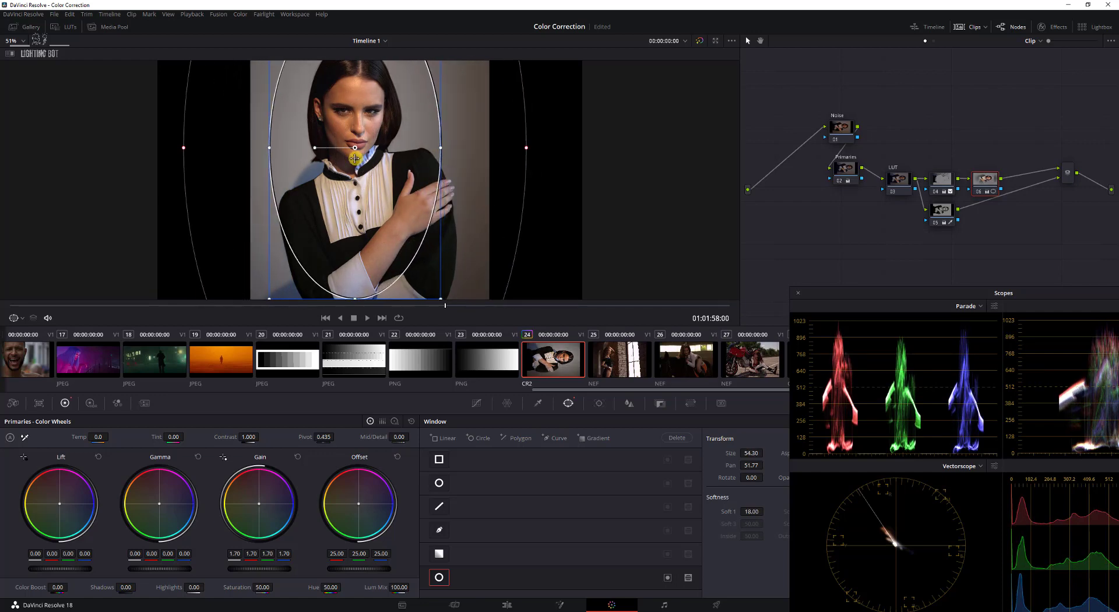
drag(354, 148, 357, 167)
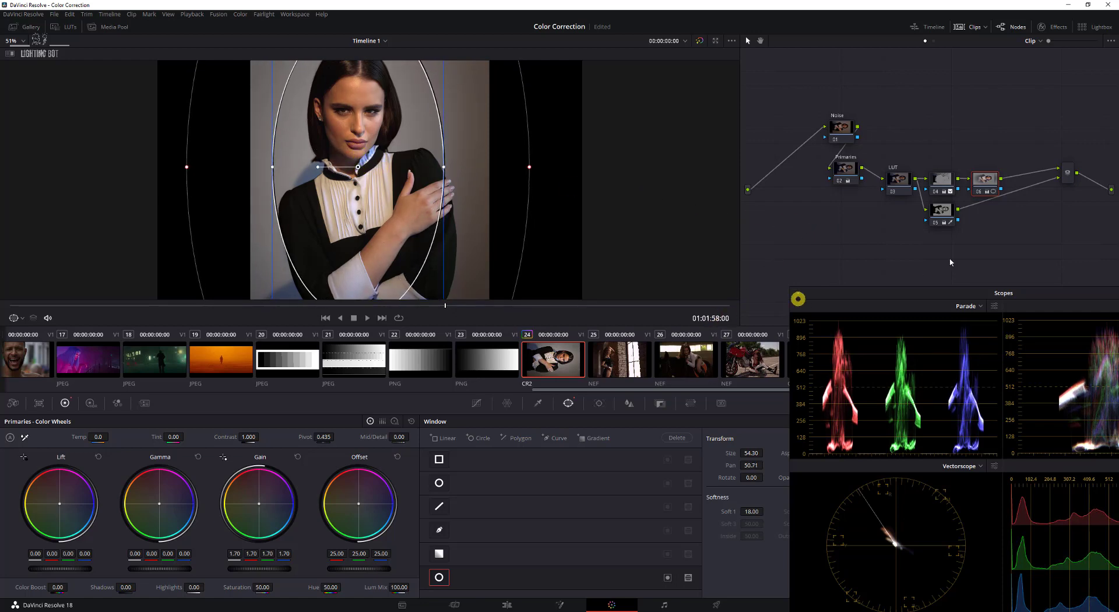
Step: Add a serial node directly after node 06, before the parallel mixer
right_click(982, 185)
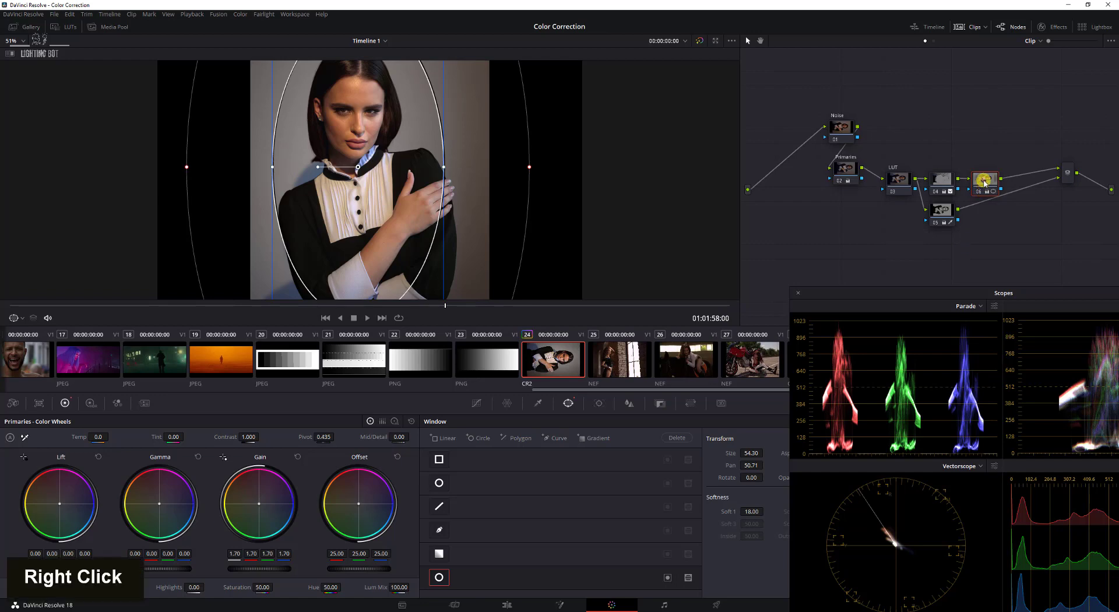
mouse_move(1034, 228)
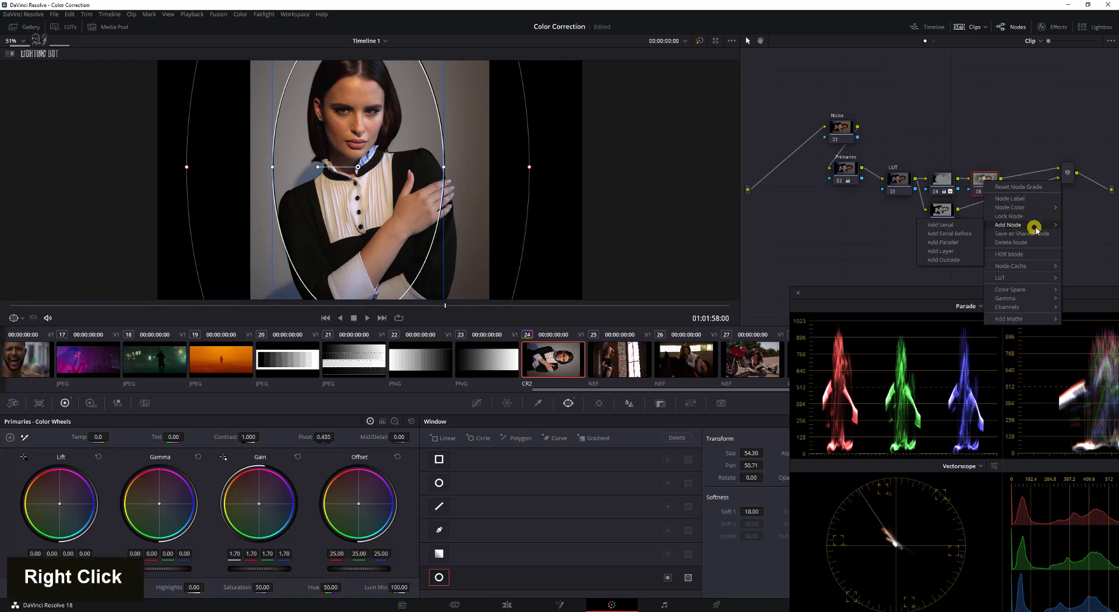
click(939, 225)
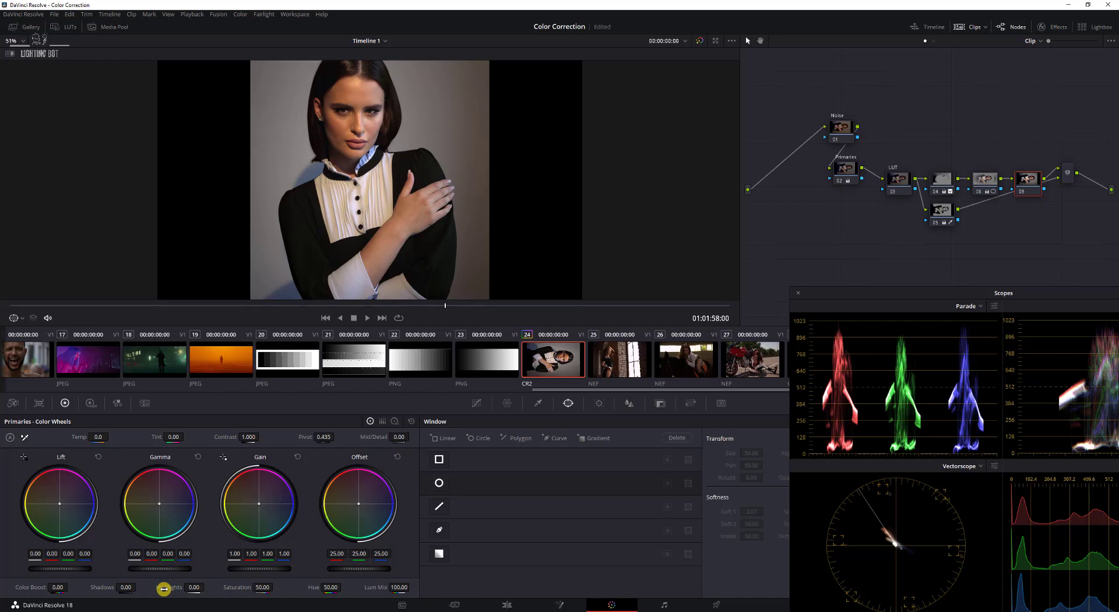
Step: Switch the new node's primaries to Log Wheels and lower its Mid Details to -49.50
click(382, 422)
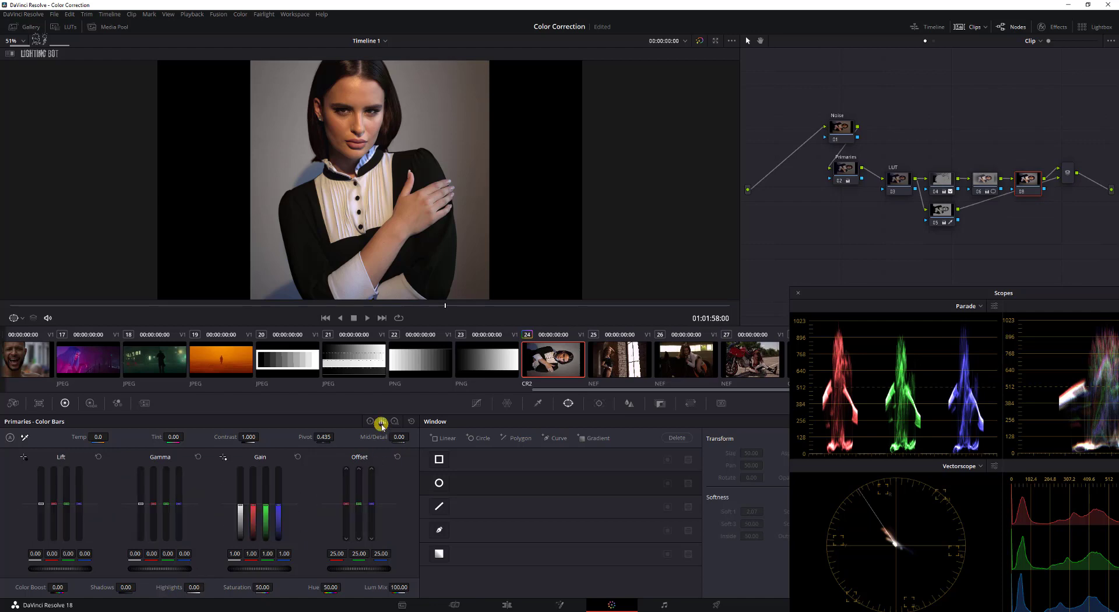
click(394, 422)
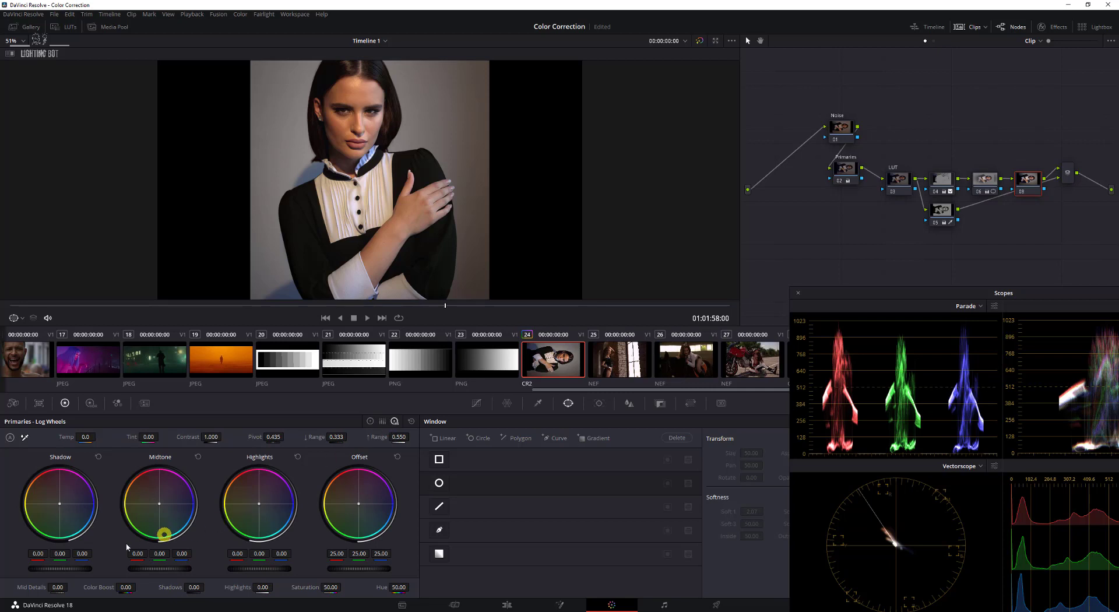
drag(61, 586, 12, 589)
drag(555, 314, 638, 318)
key(alt)
key(space)
key(space)
drag(56, 587, 497, 321)
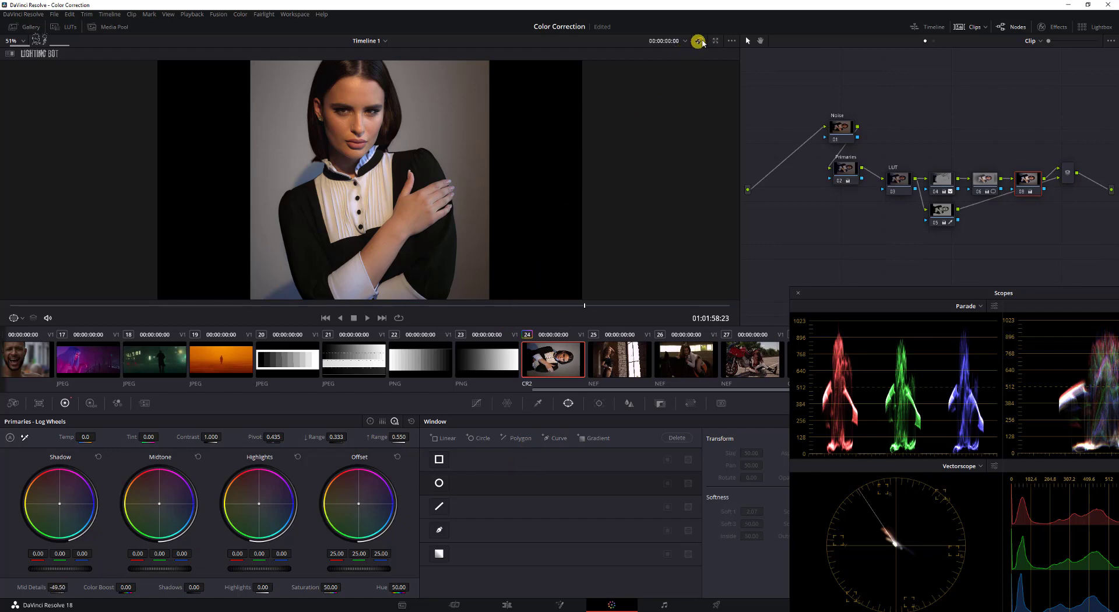
Step: Compare the portrait with all grades bypassed and restored
double_click(701, 41)
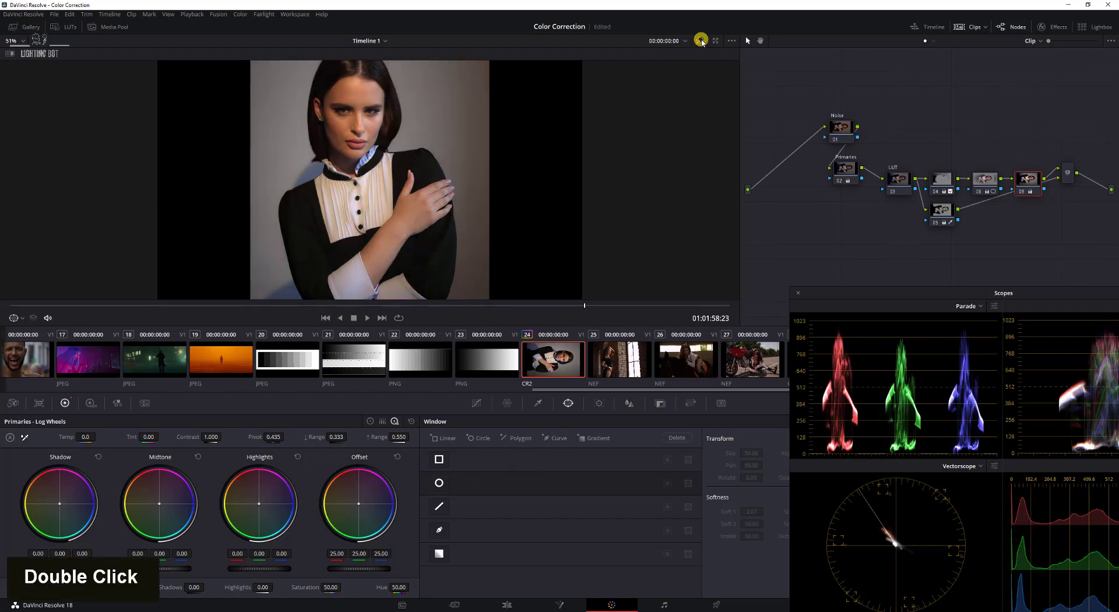
click(701, 42)
click(702, 42)
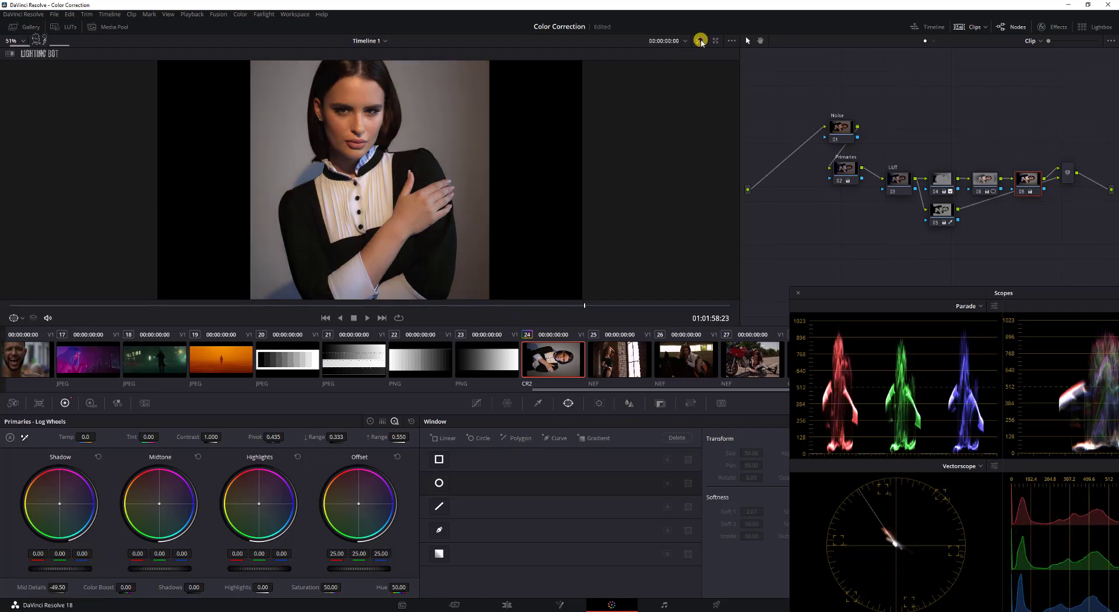
double_click(701, 42)
Step: Shorten node 06's oval window vertically so that it ends just below the woman's crossed forearms
click(985, 180)
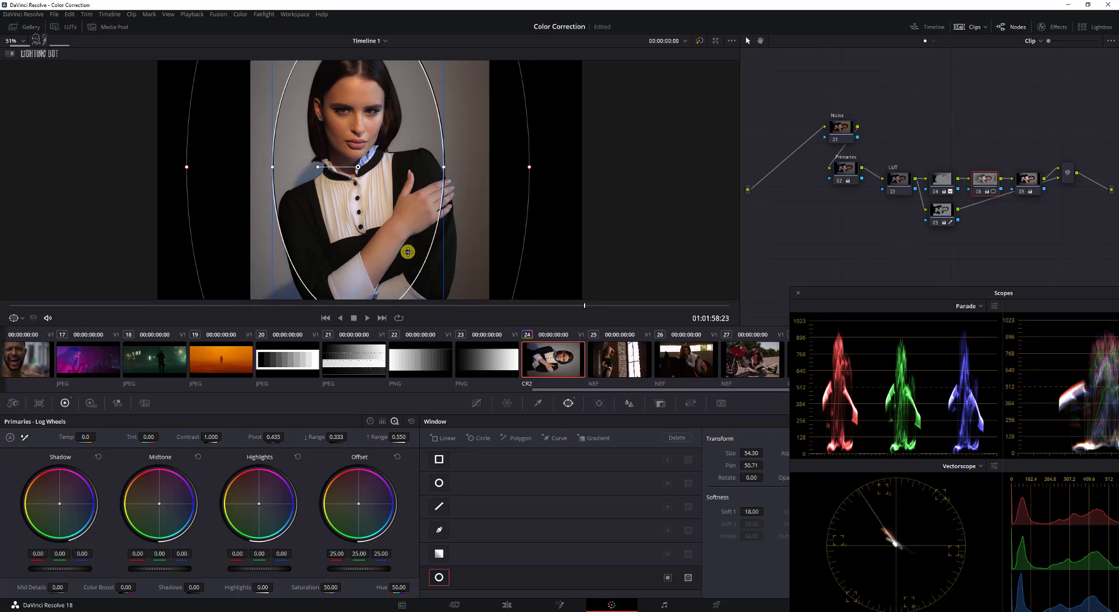
scroll(408, 259, down, 2)
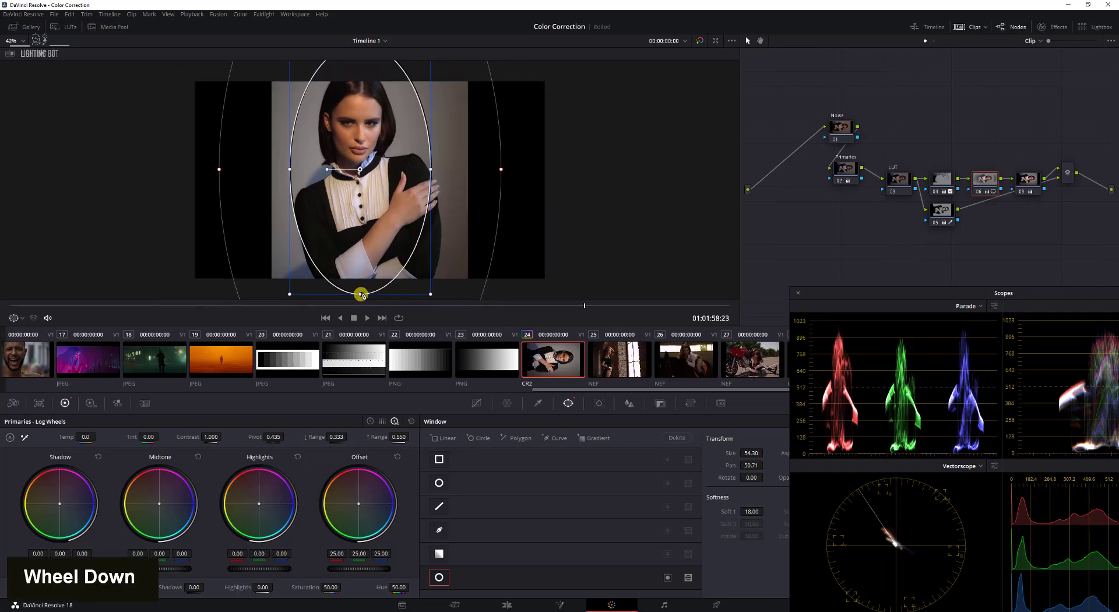
drag(360, 293, 362, 264)
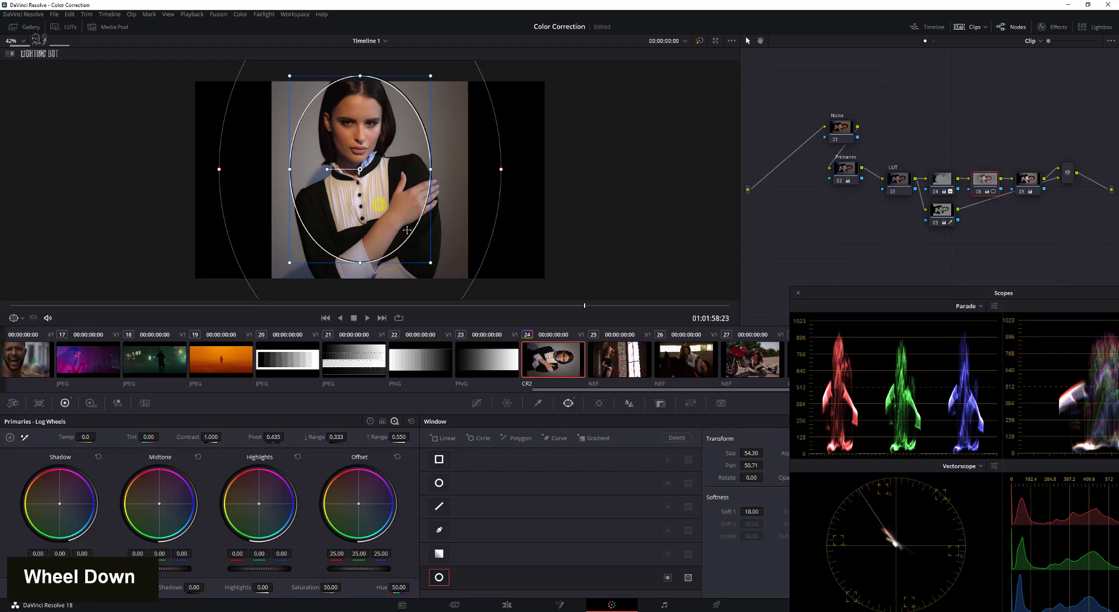
Step: Examine the skin on the woman's face up close with the Mid Details node disabled and enabled
scroll(423, 154, up, 5)
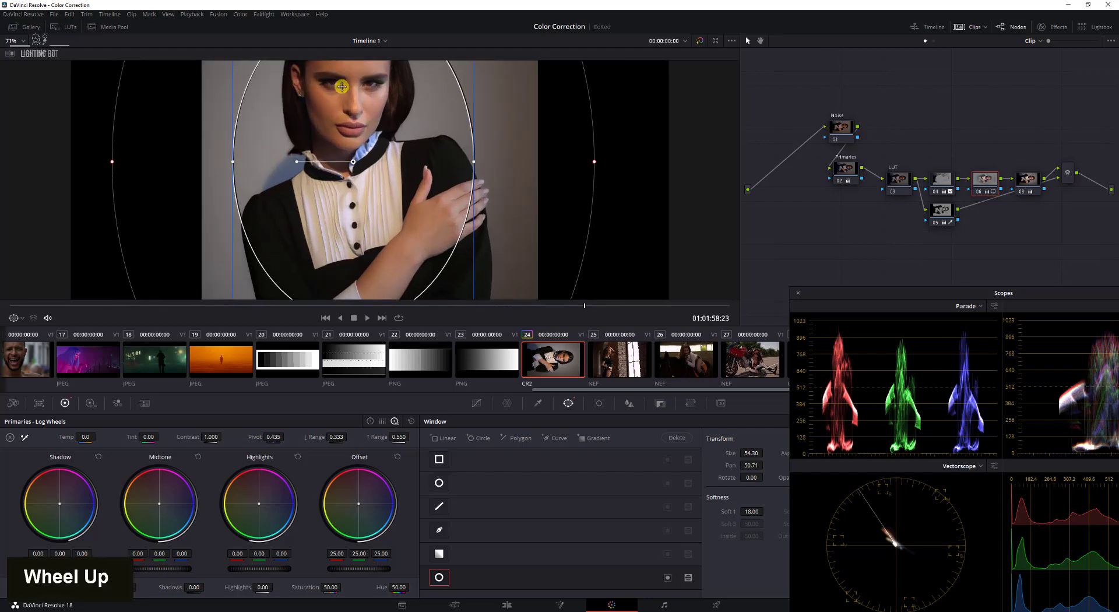
middle_click(349, 105)
scroll(320, 163, down, 2)
scroll(320, 163, up, 4)
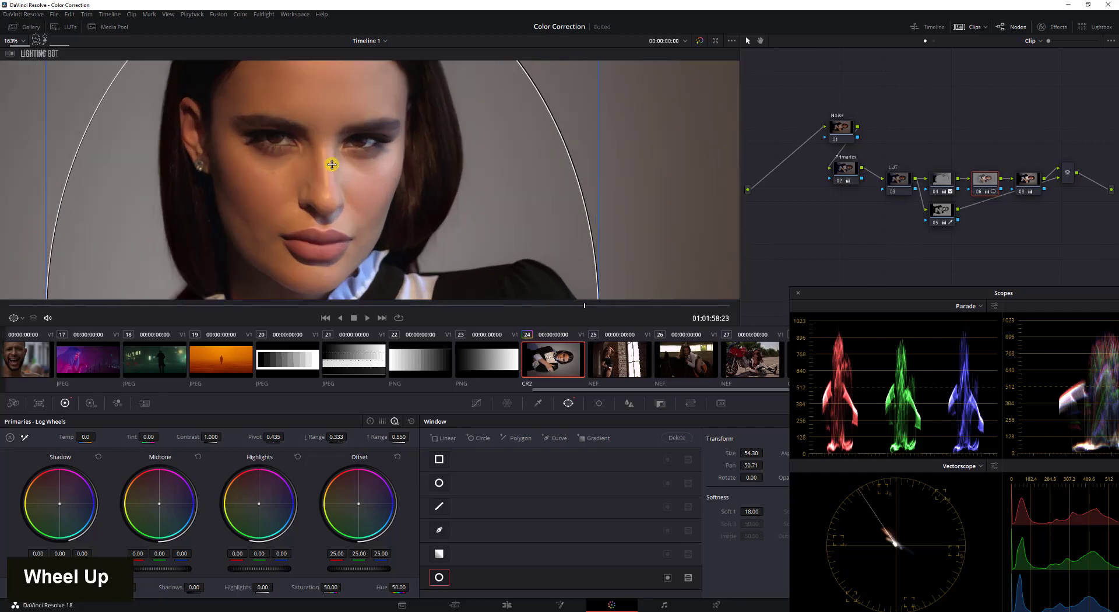
middle_click(324, 169)
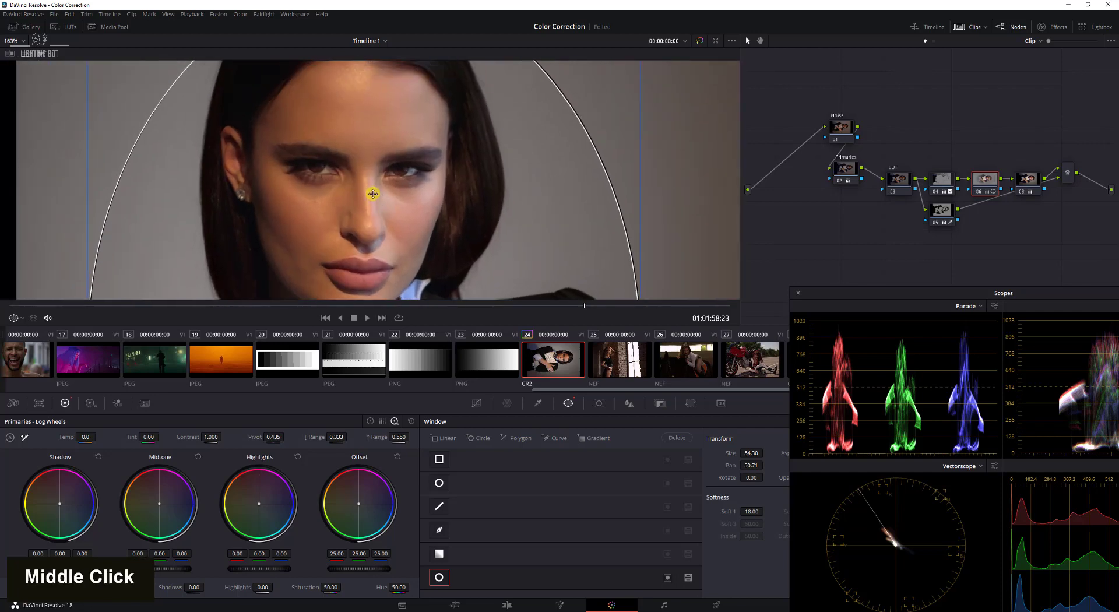
click(1027, 179)
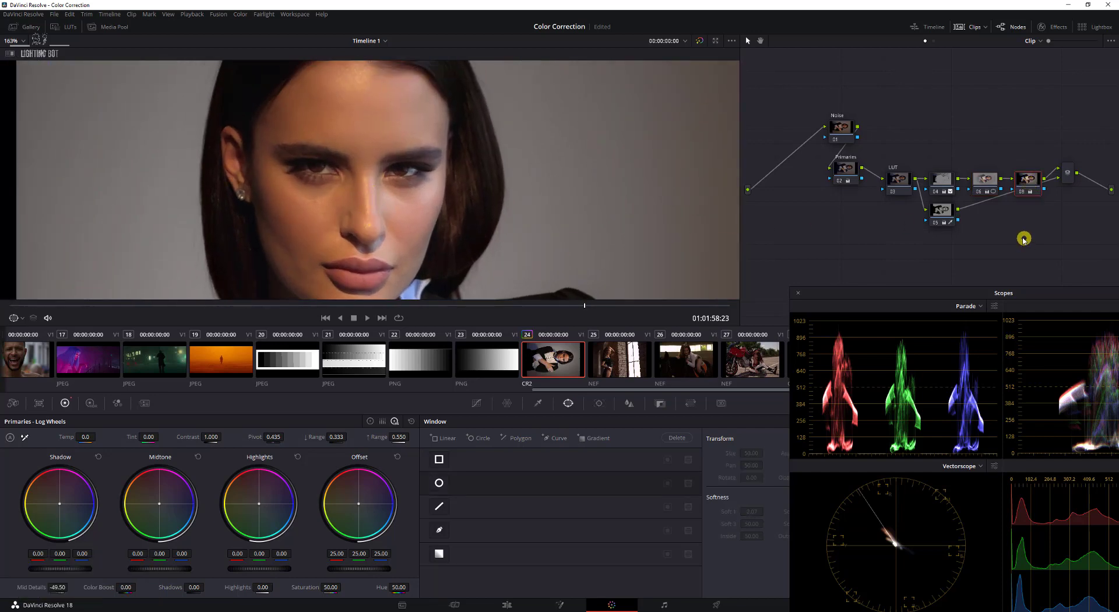
key(ctrl+d)
key(ctrl+d)
key(ctrl+d)
key(ctrl+d)
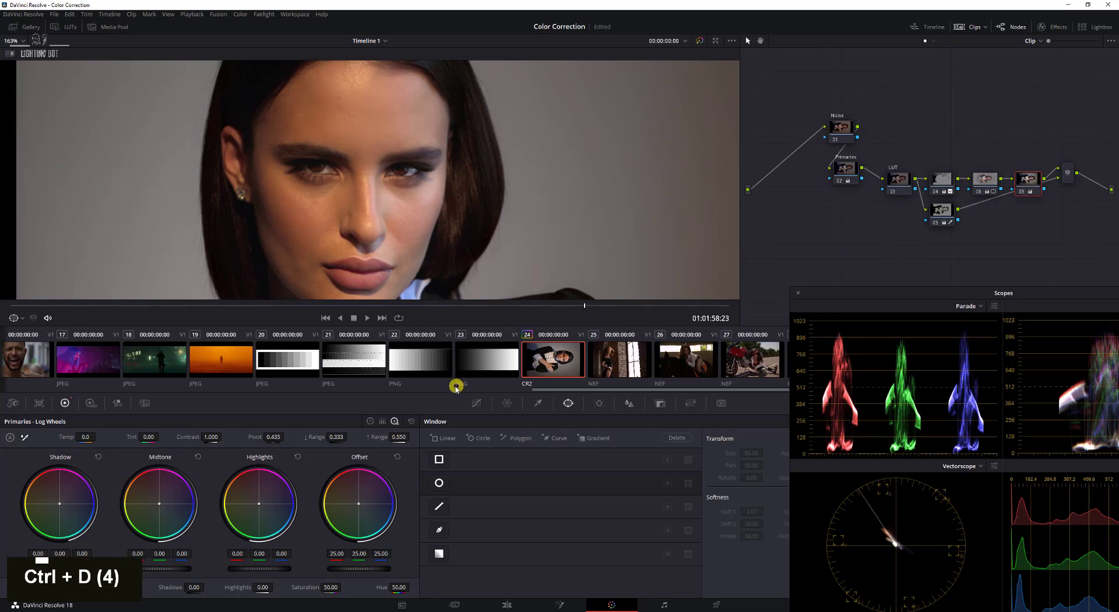
key(ctrl+d)
key(ctrl+d)
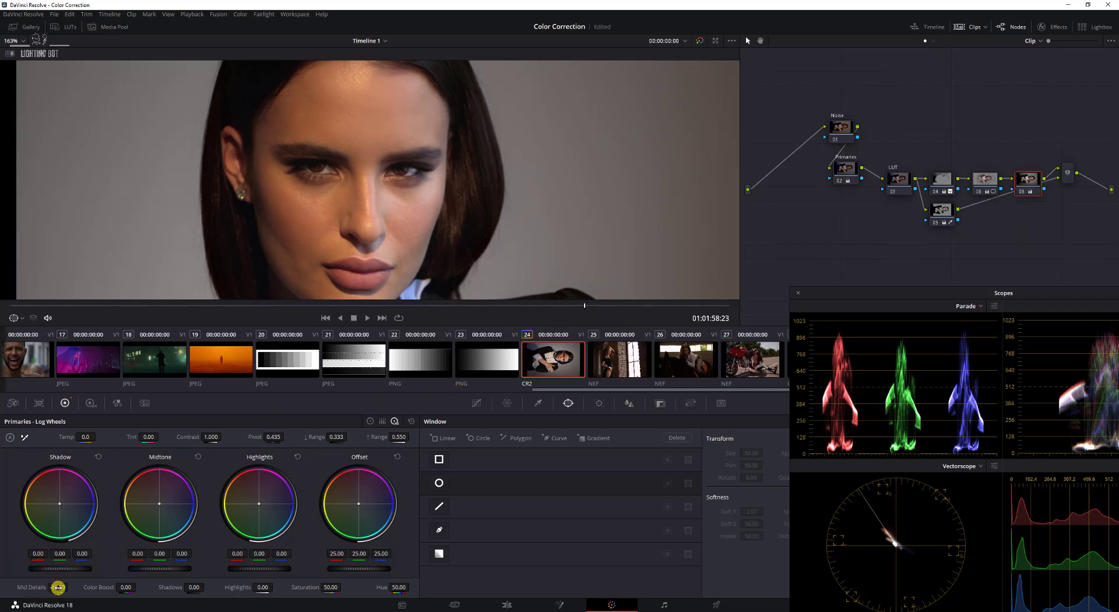
Step: Set the Mid Details of the node after node 06 to -100.00 and compare the face with that node disabled and enabled
drag(41, 587, 21, 591)
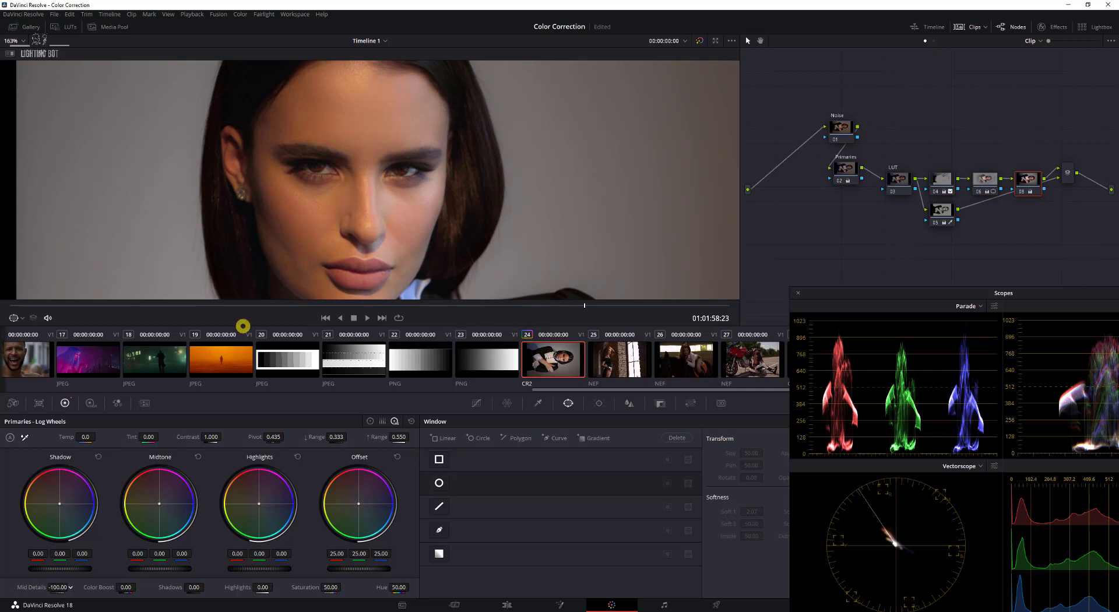
key(ctrl+d)
key(ctrl+d)
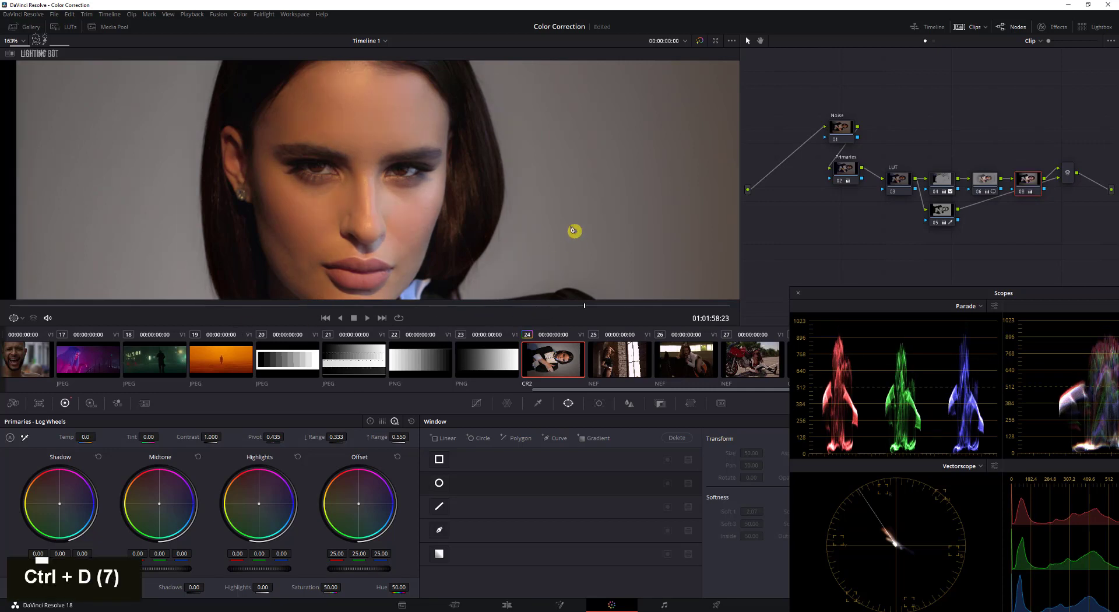
scroll(517, 205, down, 4)
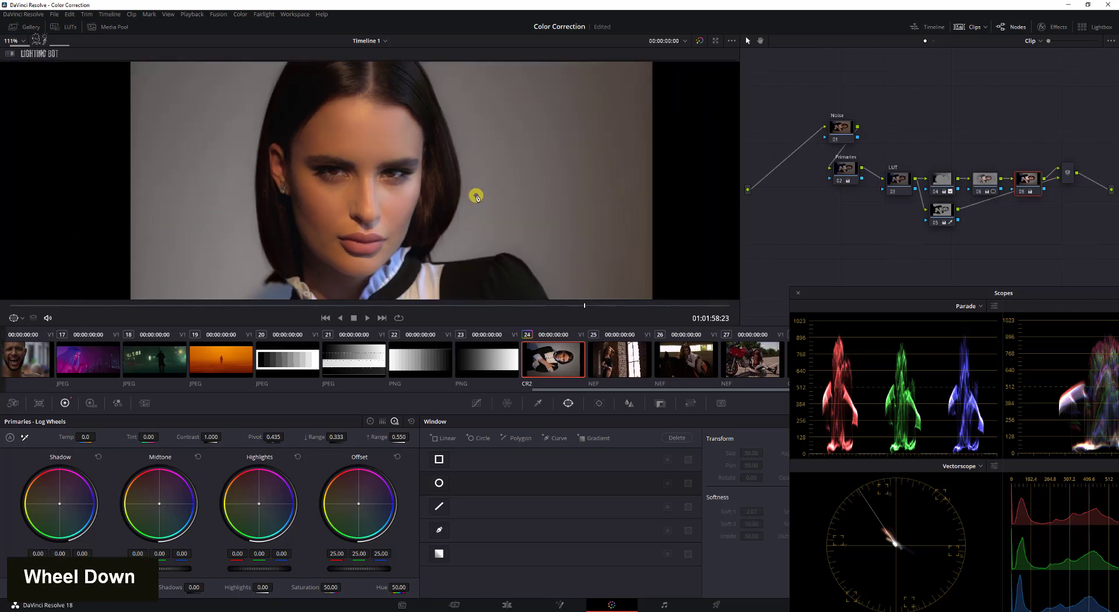
scroll(415, 212, down, 2)
middle_click(412, 205)
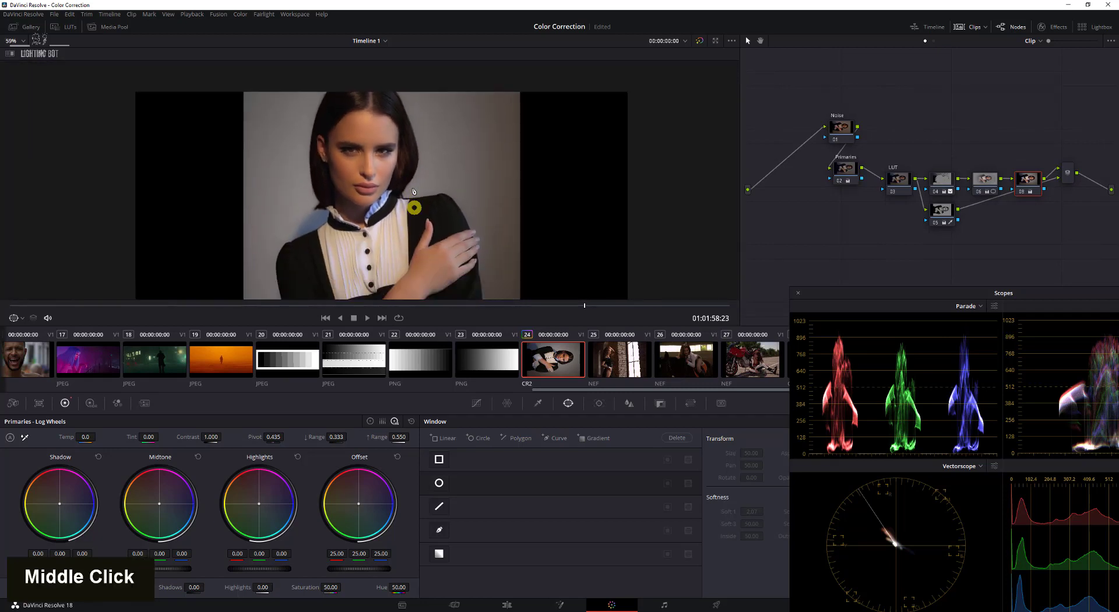
scroll(406, 150, down, 2)
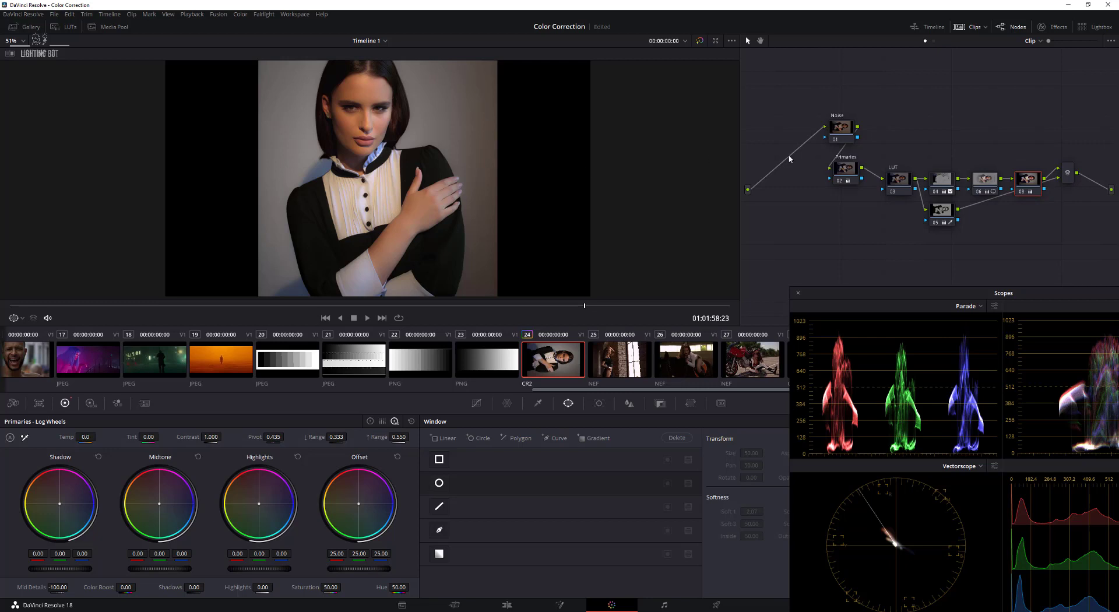
Step: Add another serial node between the Mid Details node and the parallel mixer
drag(1016, 220, 839, 225)
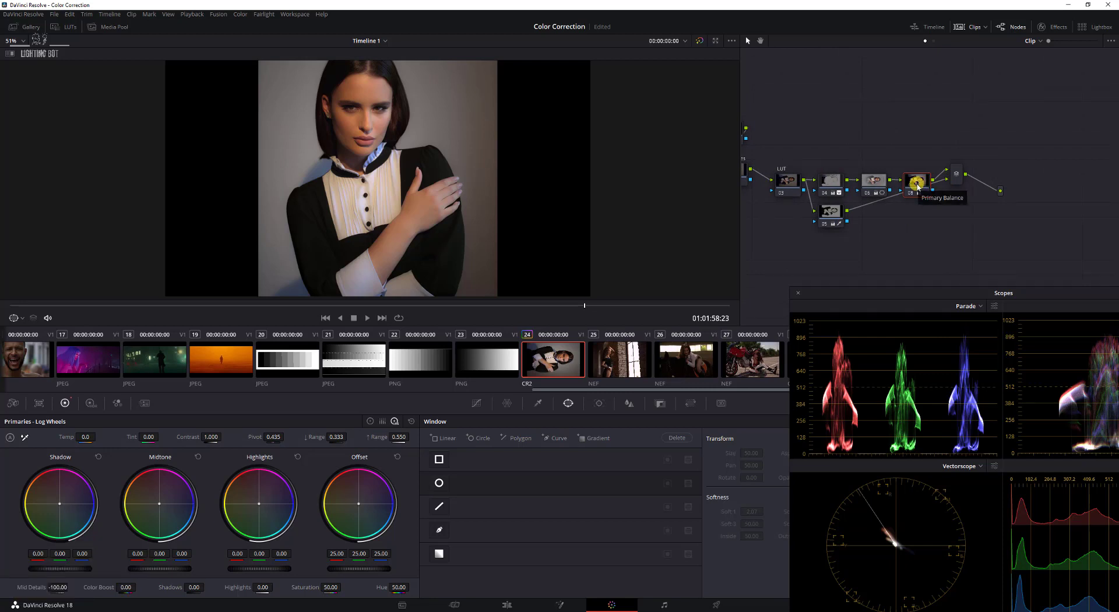
right_click(916, 185)
mouse_move(950, 211)
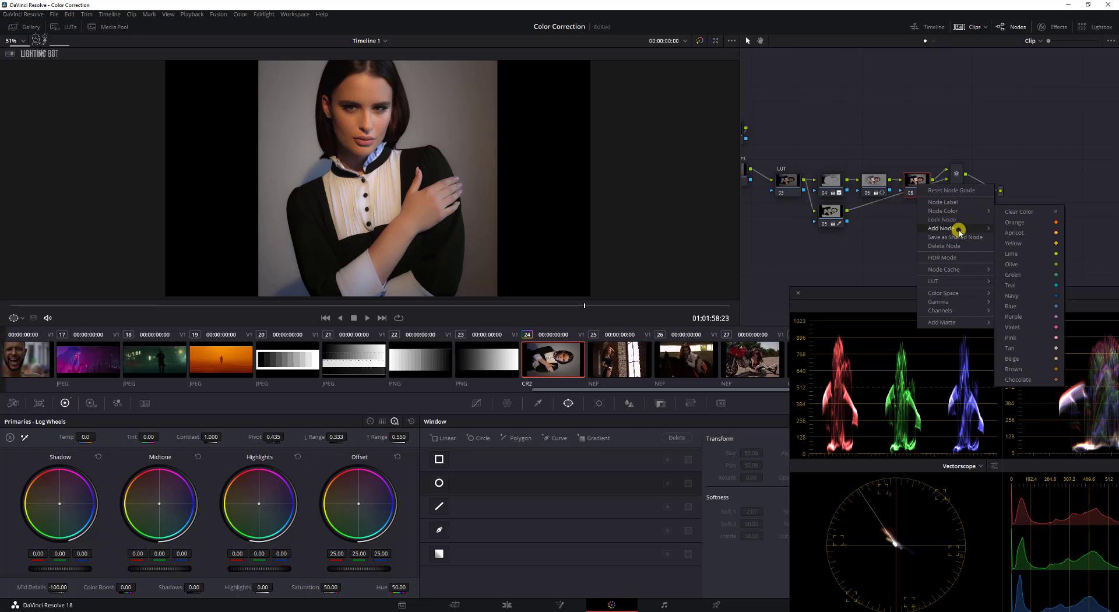
double_click(1002, 225)
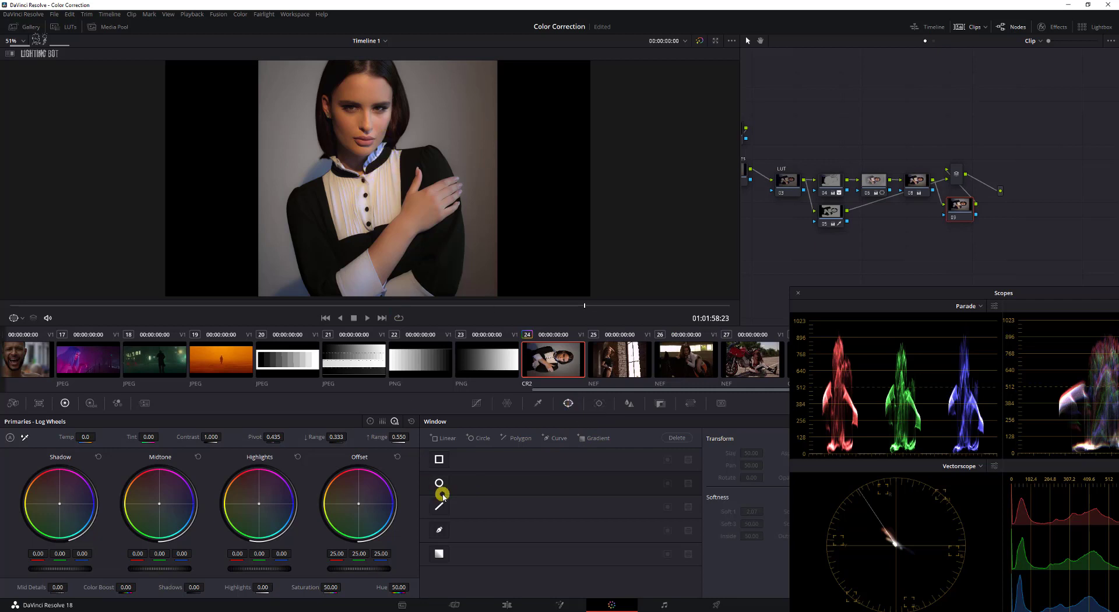
Step: Add a circular window to the new node, center it on the blue-tinted collar, and shrink it to fit around the neck area
click(439, 482)
drag(374, 177, 378, 157)
drag(315, 96, 352, 133)
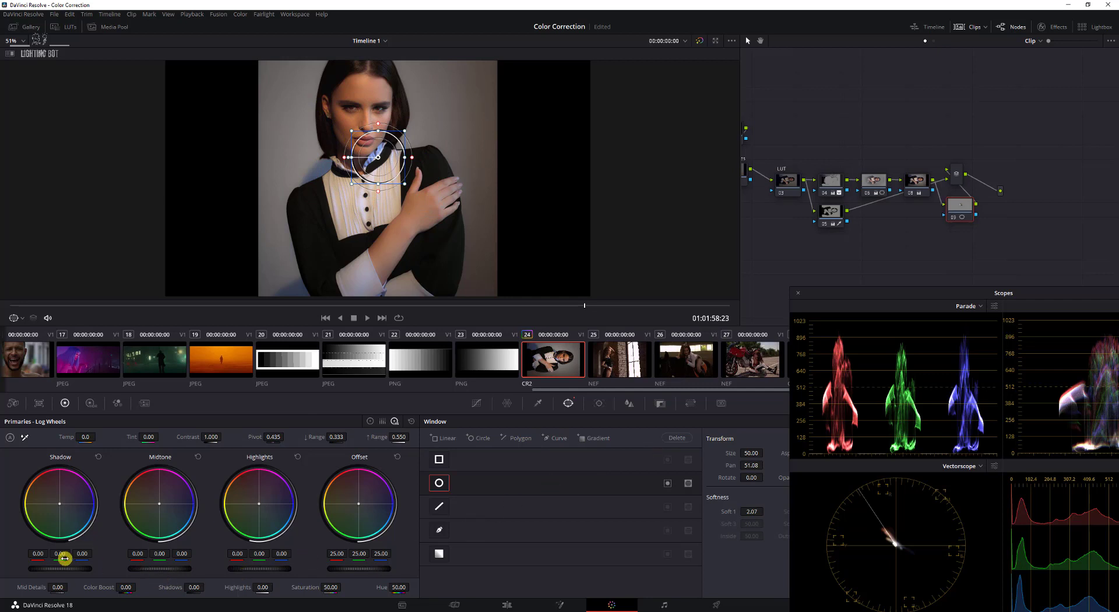
Step: Try lowering blue in the midtones, gain, gamma and lift of the collar node, undoing each adjustment
drag(184, 555, 80, 555)
key(ctrl+z)
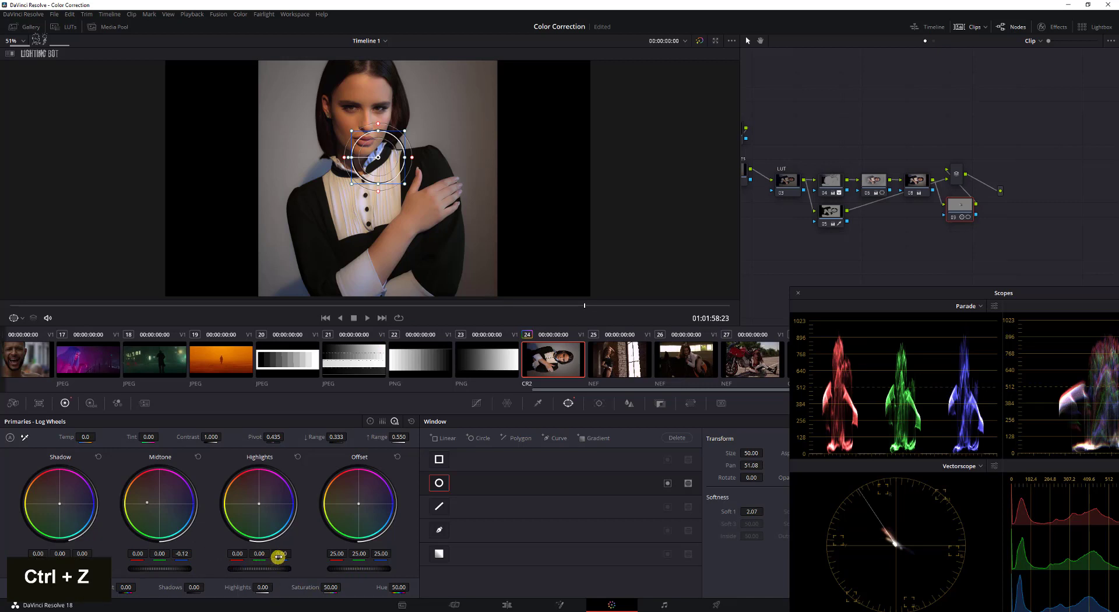
click(382, 421)
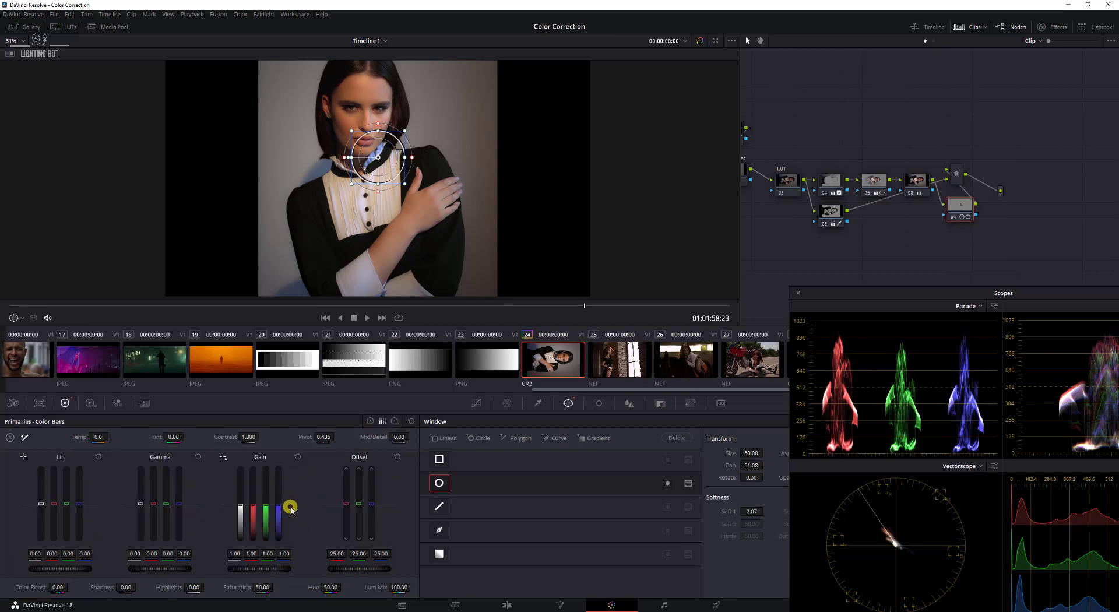
mouse_move(280, 507)
mouse_down()
mouse_move(279, 521)
mouse_move(278, 511)
mouse_up()
key(ctrl+z)
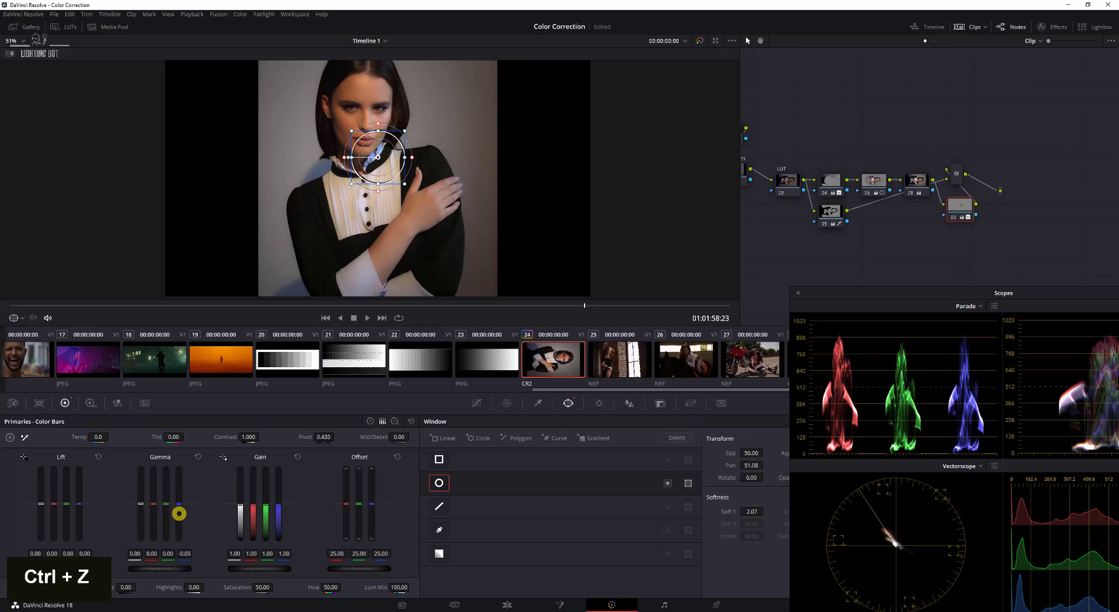
drag(179, 513, 177, 532)
key(ctrl+z)
drag(83, 519, 79, 530)
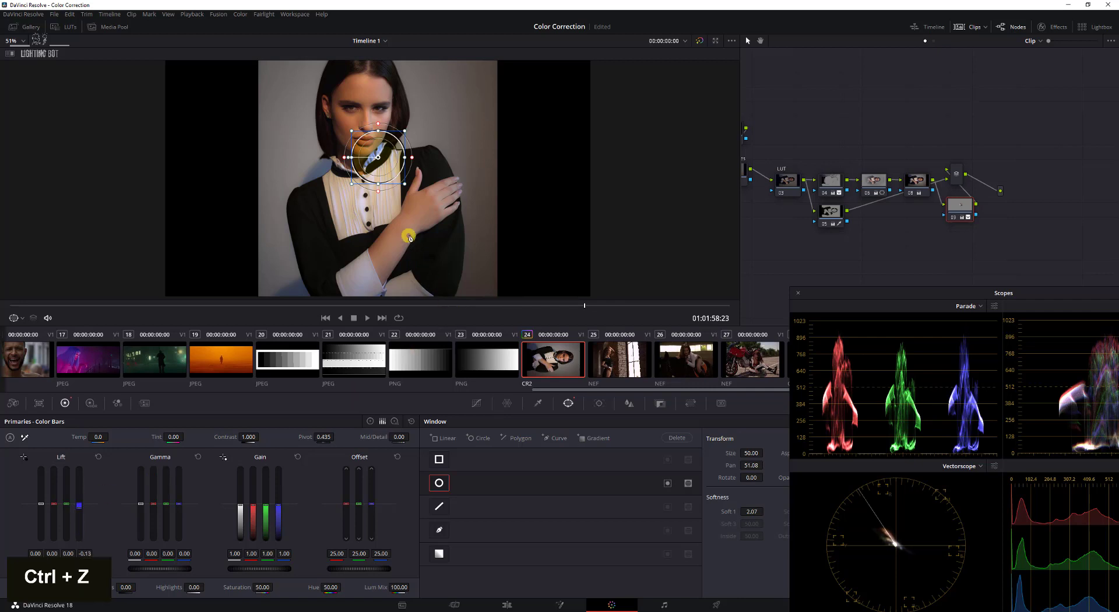
key(ctrl+z)
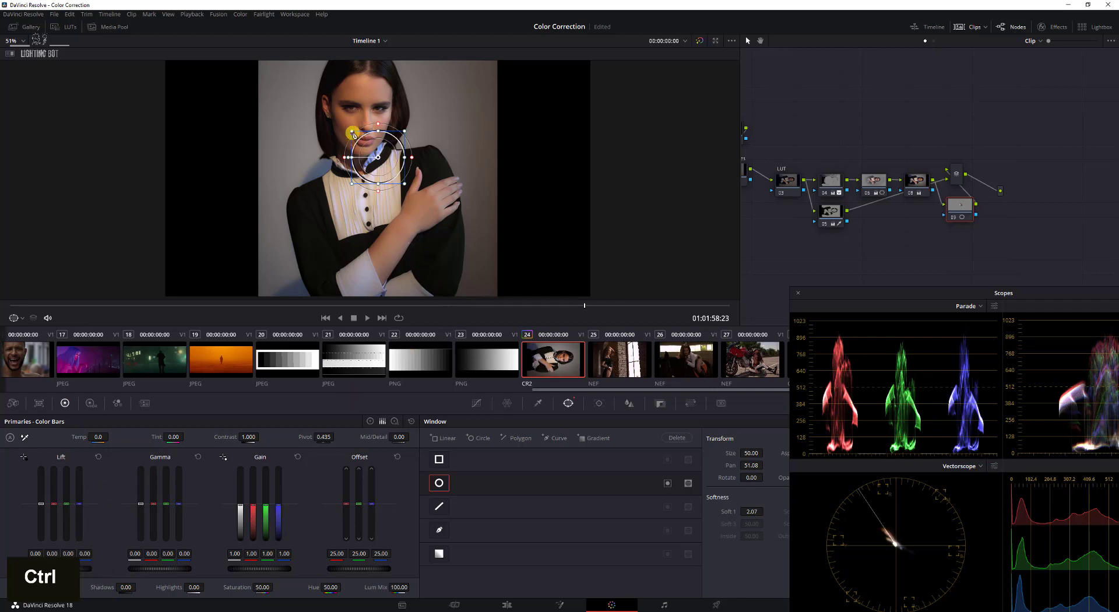
Step: Try to reshape and reposition the circular window around the blue-tinted collar
drag(353, 134, 372, 141)
scroll(378, 168, up, 5)
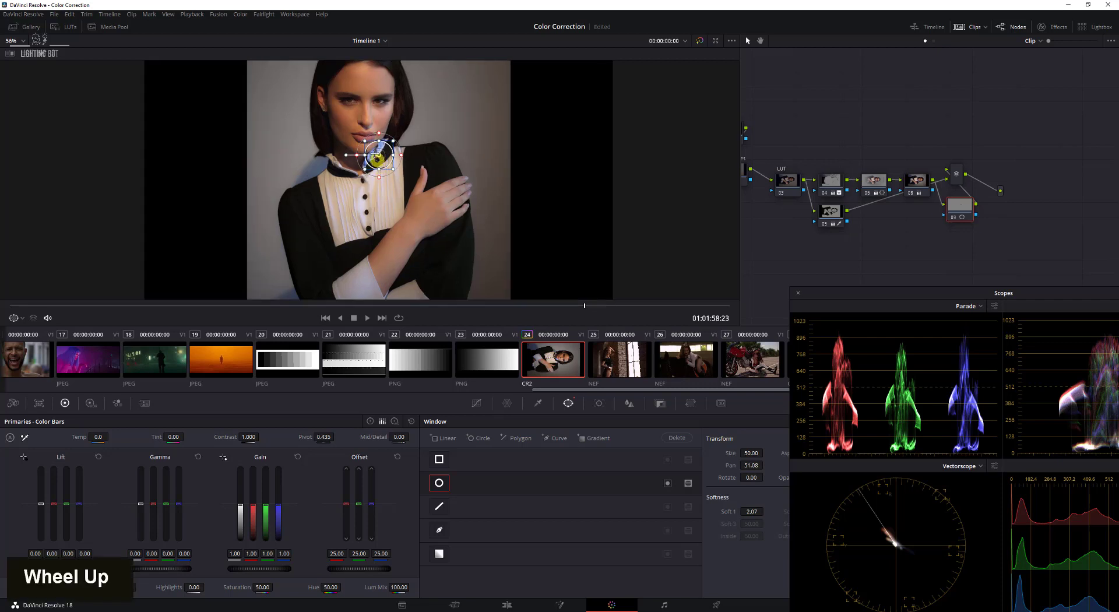
middle_click(378, 169)
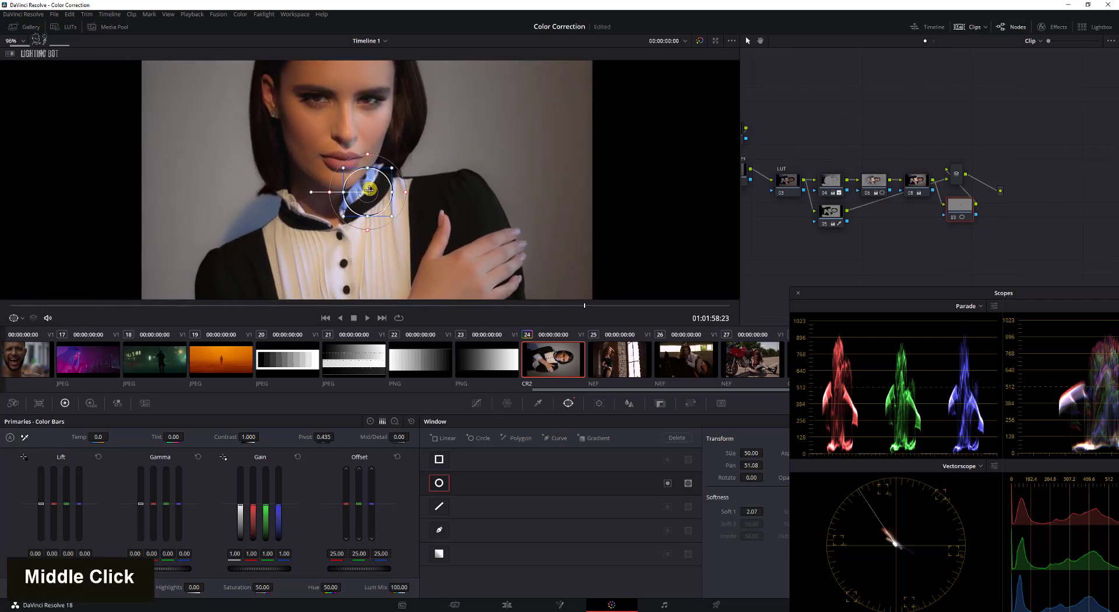
drag(368, 191, 347, 234)
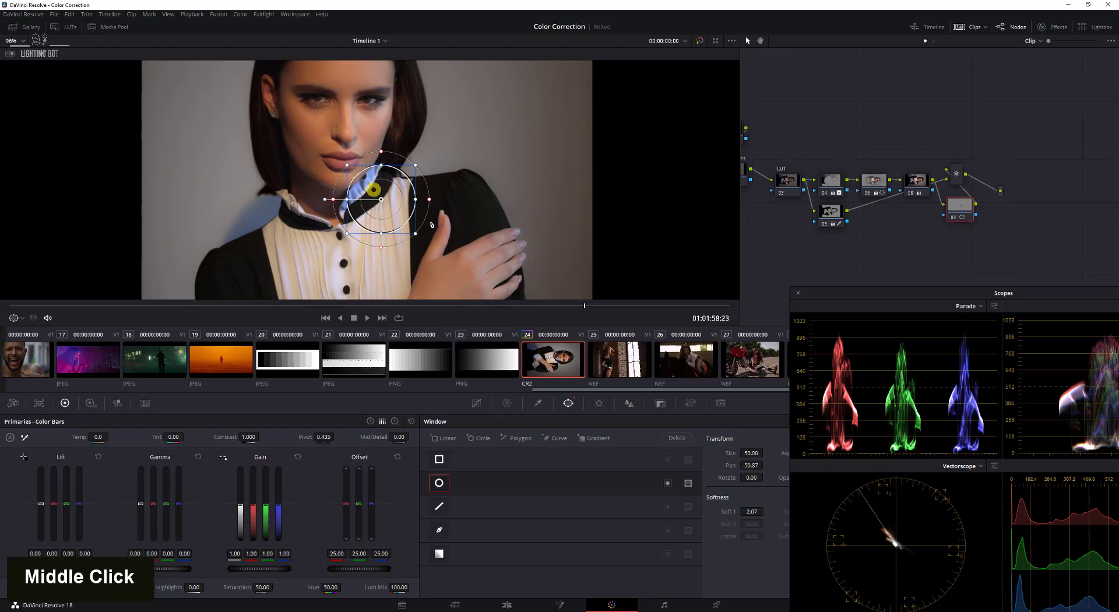
key(Delete)
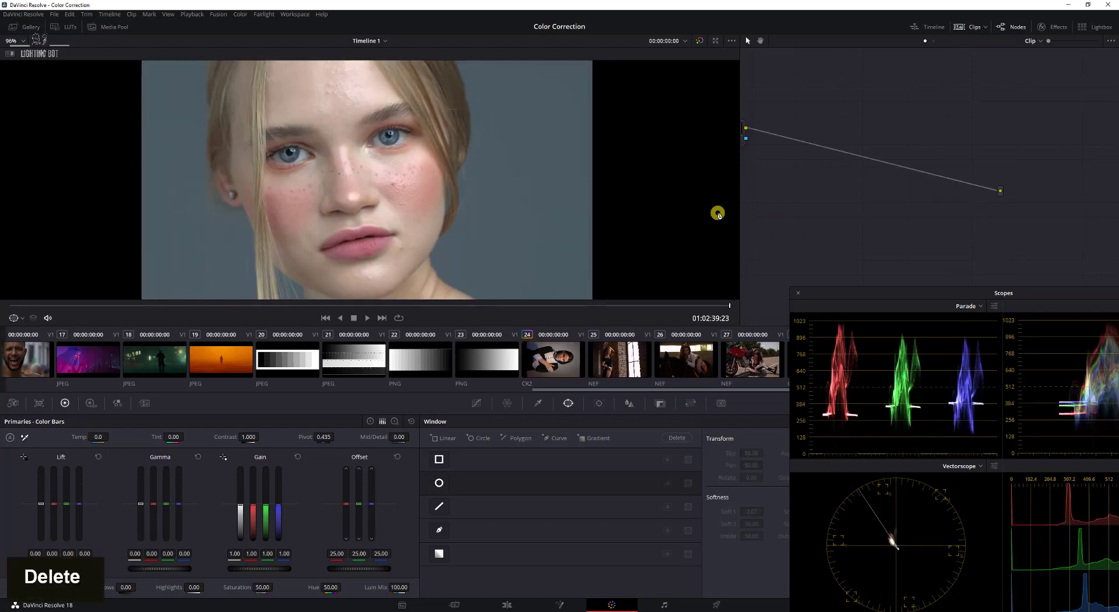
key(ctrl)
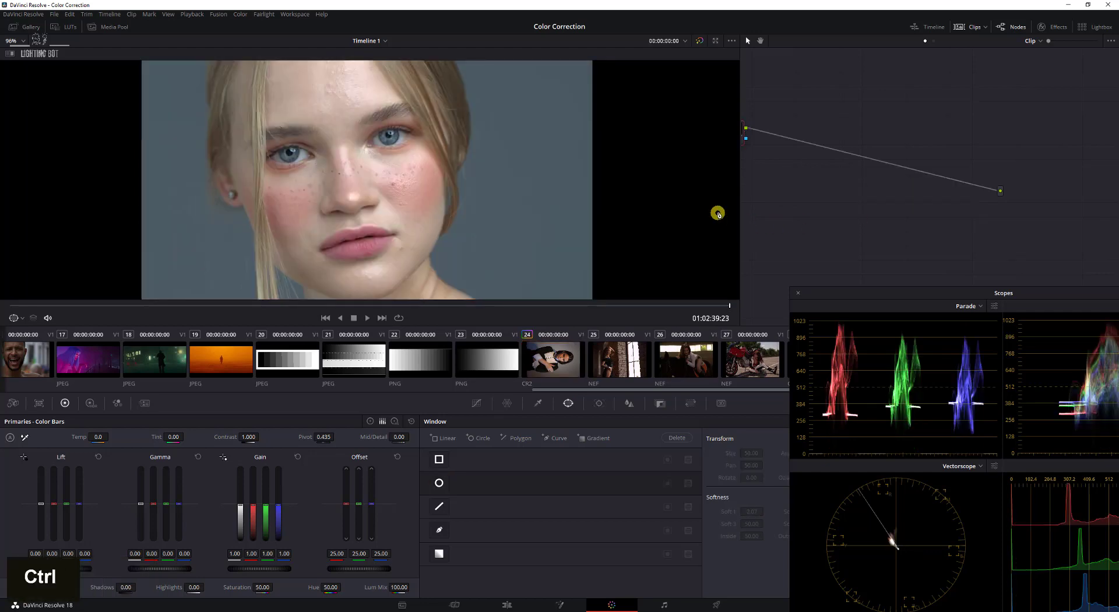
click(565, 360)
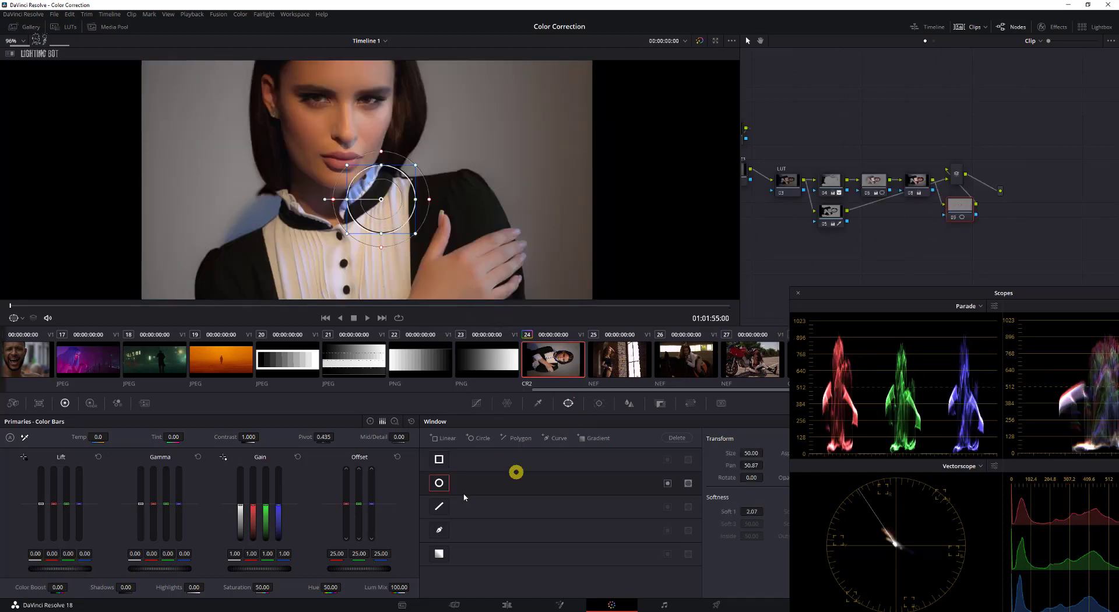
Step: Enable a curve window on the collar node and draw a closed outline around the blue-tinted part of the collar
click(440, 460)
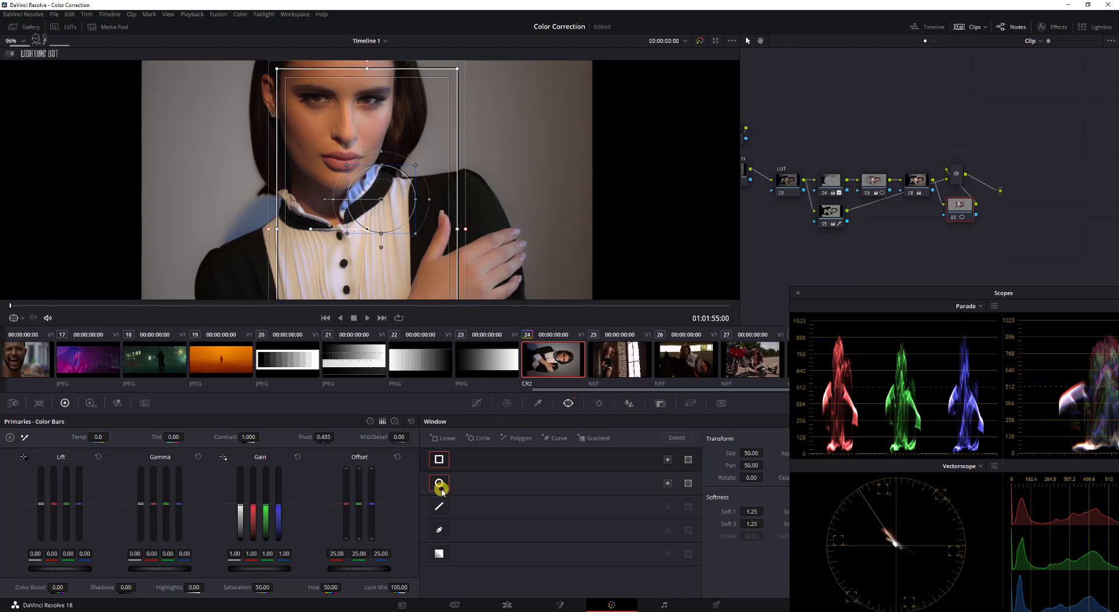
click(440, 507)
double_click(442, 529)
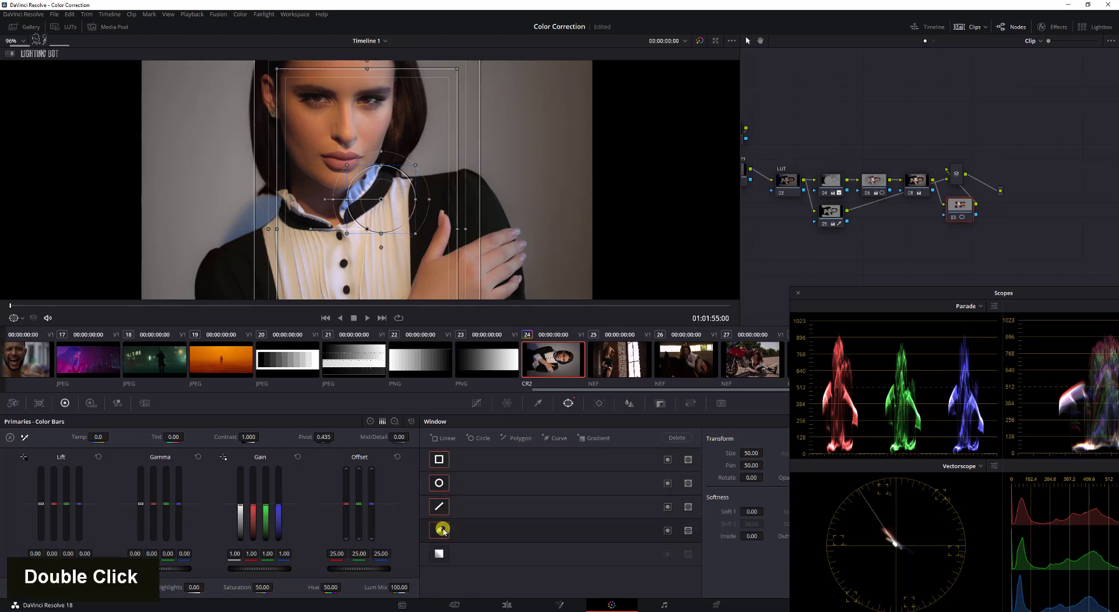
click(368, 235)
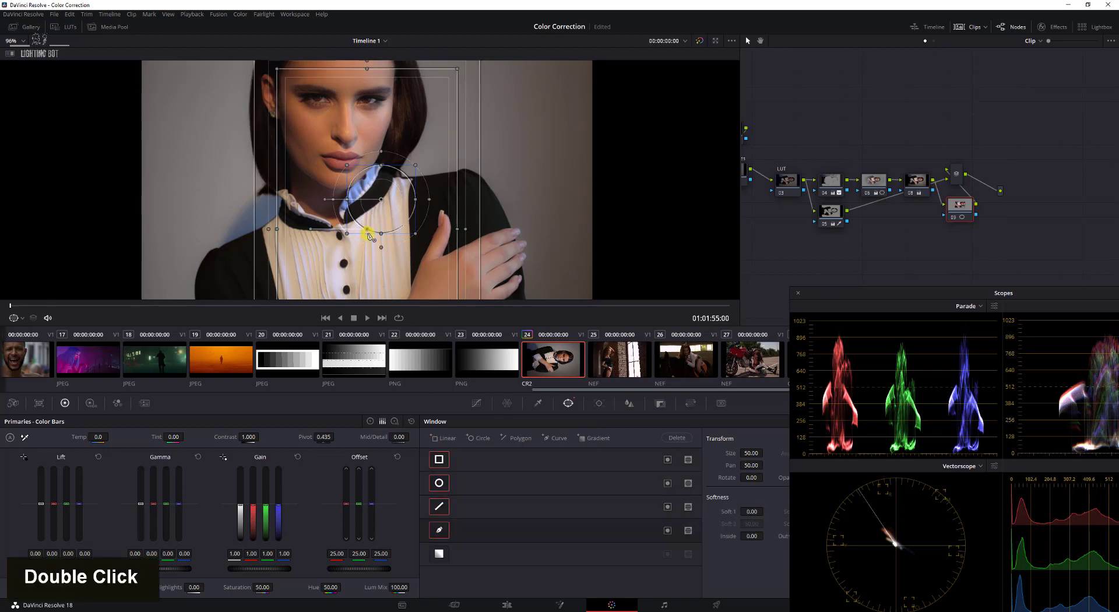
click(377, 162)
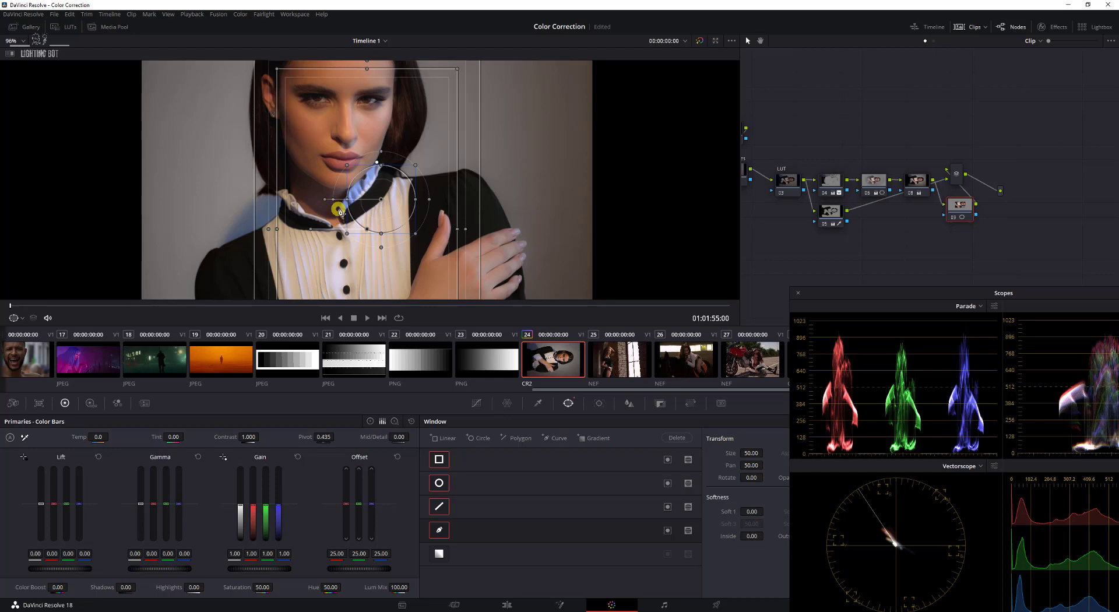
click(339, 209)
click(378, 164)
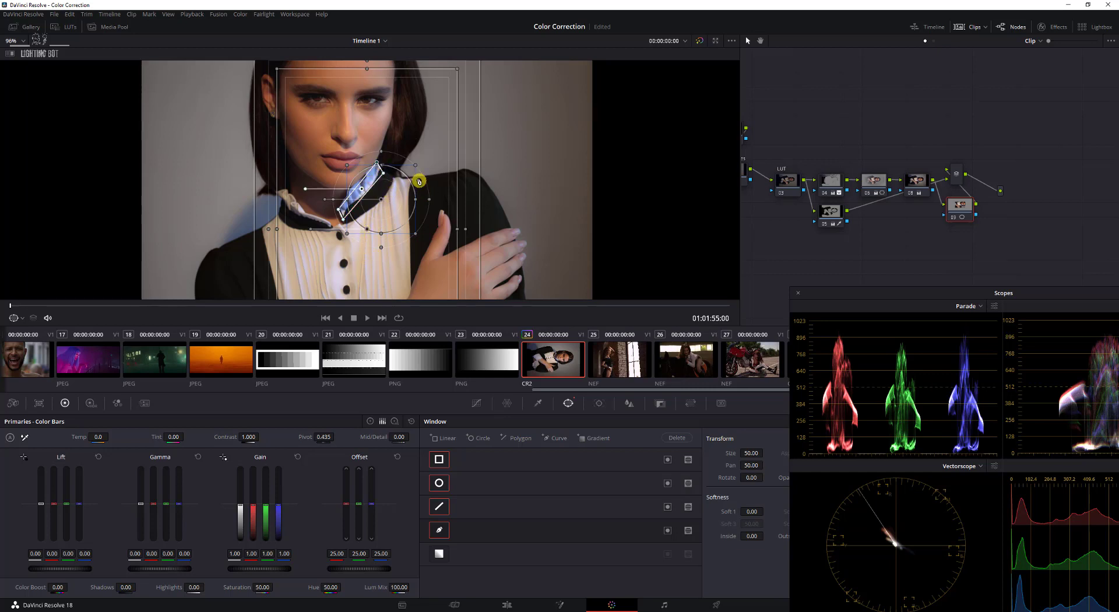
Step: Turn off the rectangular, circular and linear windows so that only the curve window stays active on the node
right_click(314, 174)
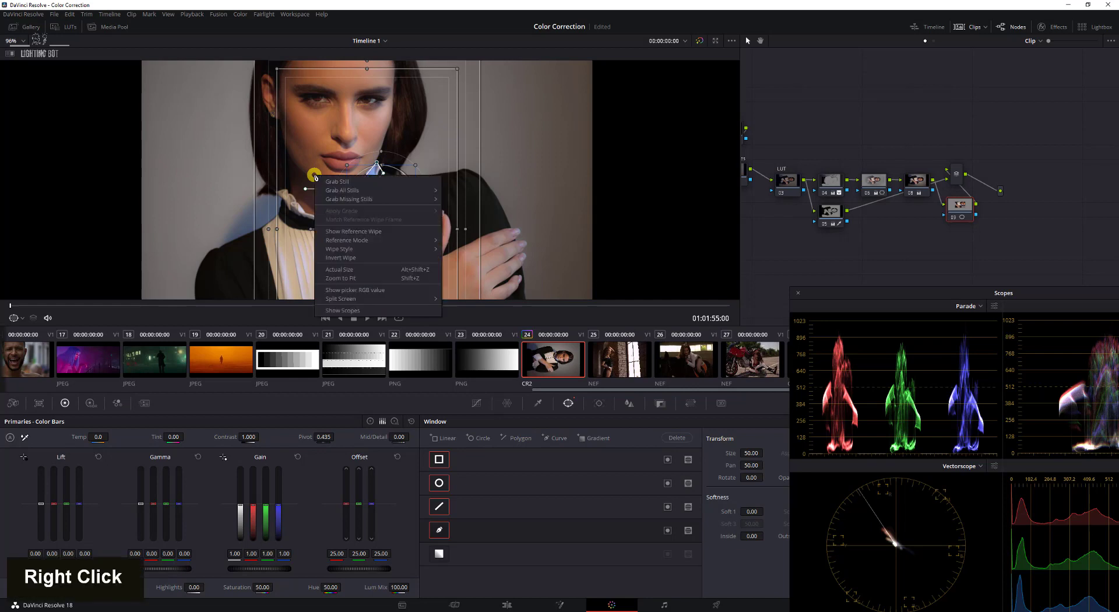
click(437, 145)
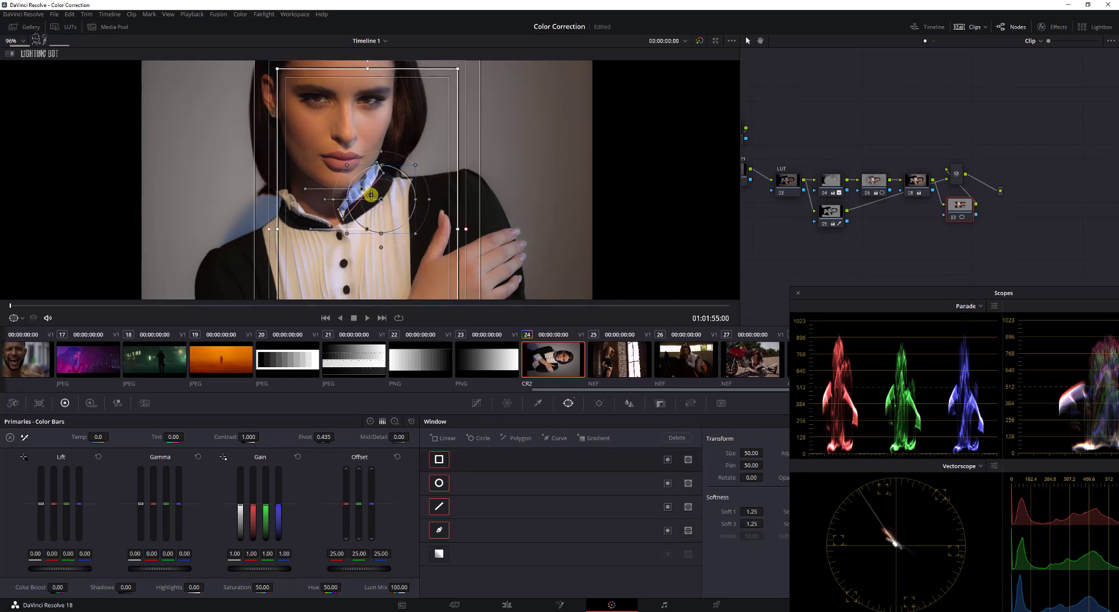
drag(381, 197, 477, 211)
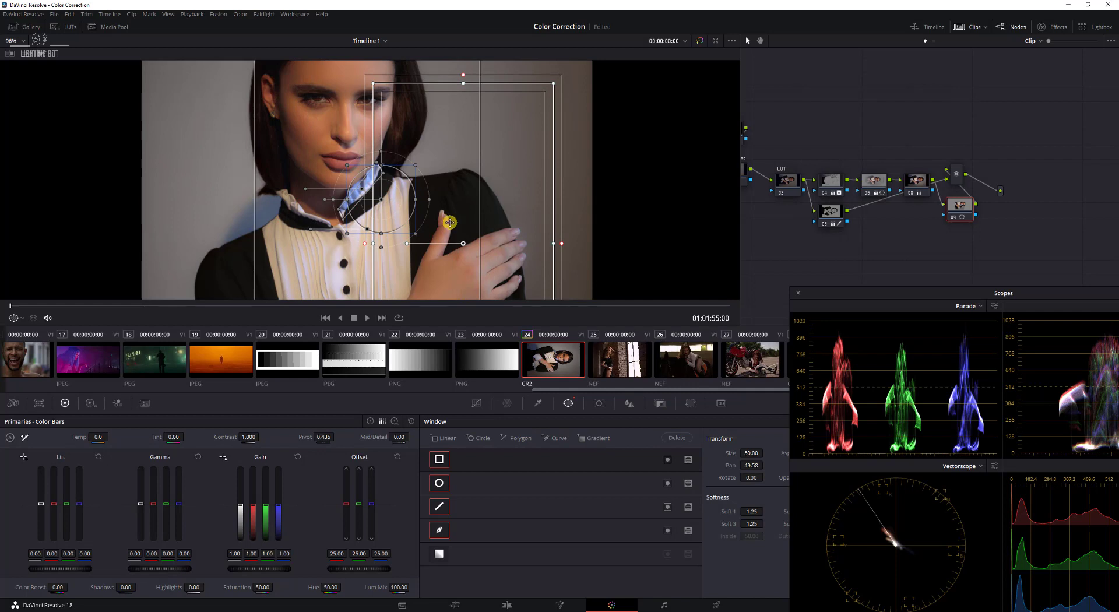
click(440, 482)
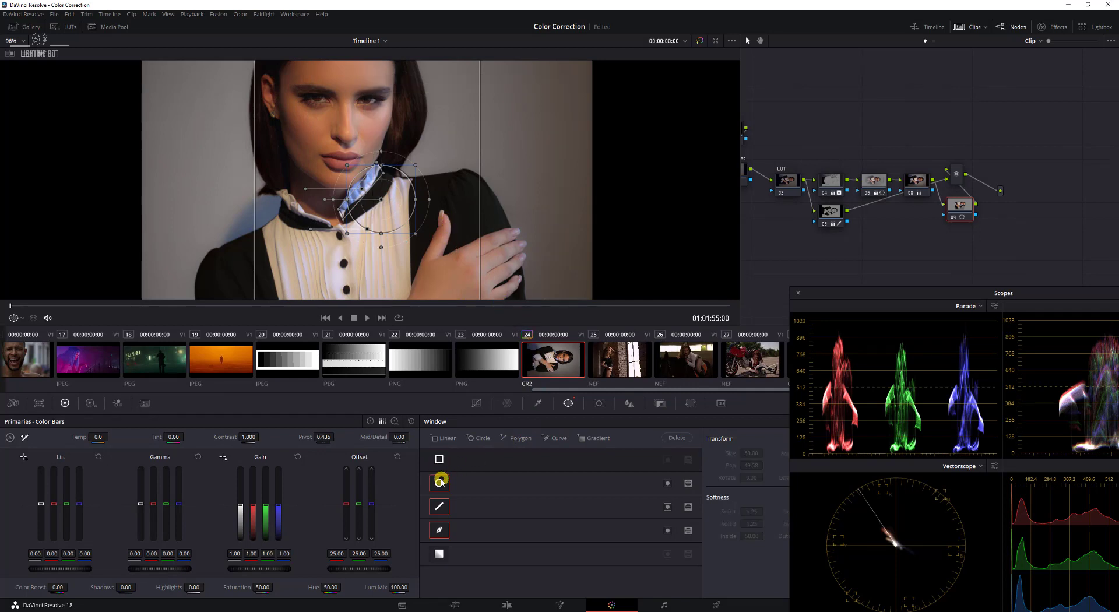
double_click(442, 482)
click(442, 506)
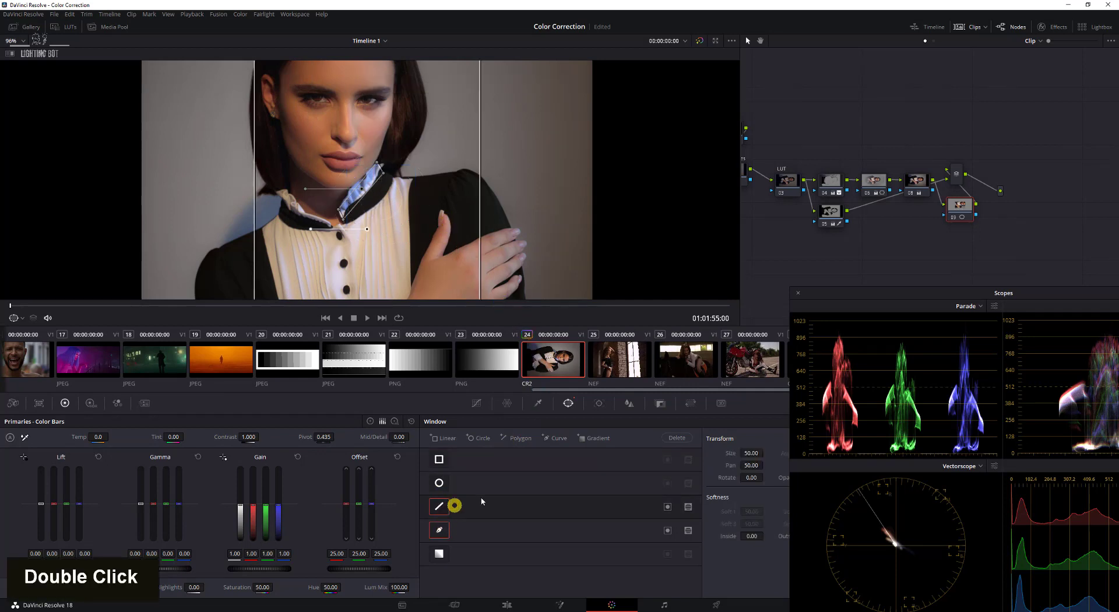
double_click(447, 506)
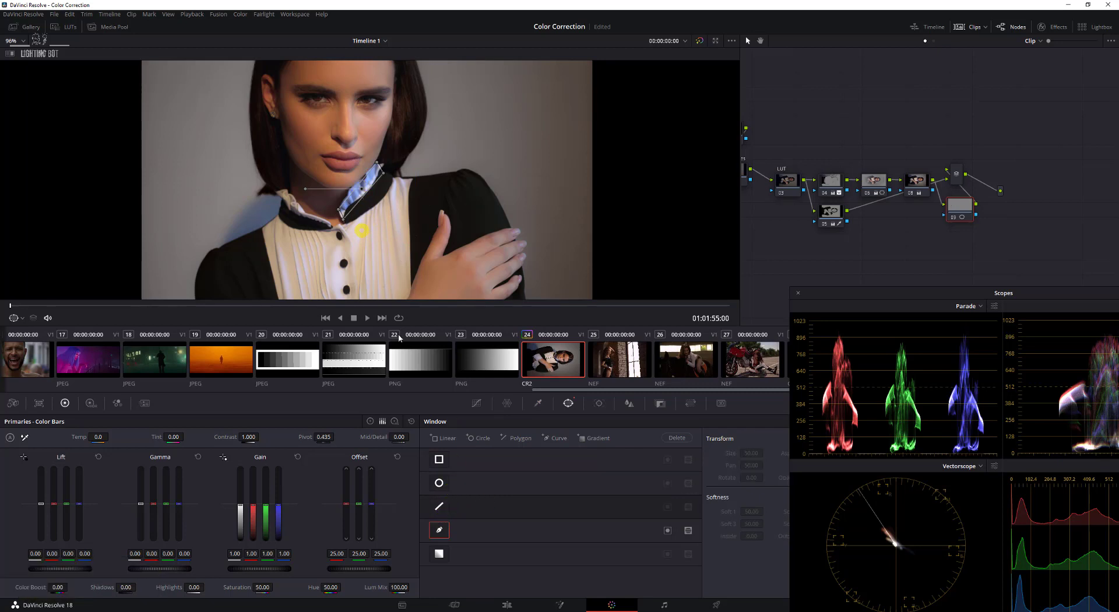
Step: Refine the curve window by adding a point and moving its points to follow the edge of the collar
double_click(358, 186)
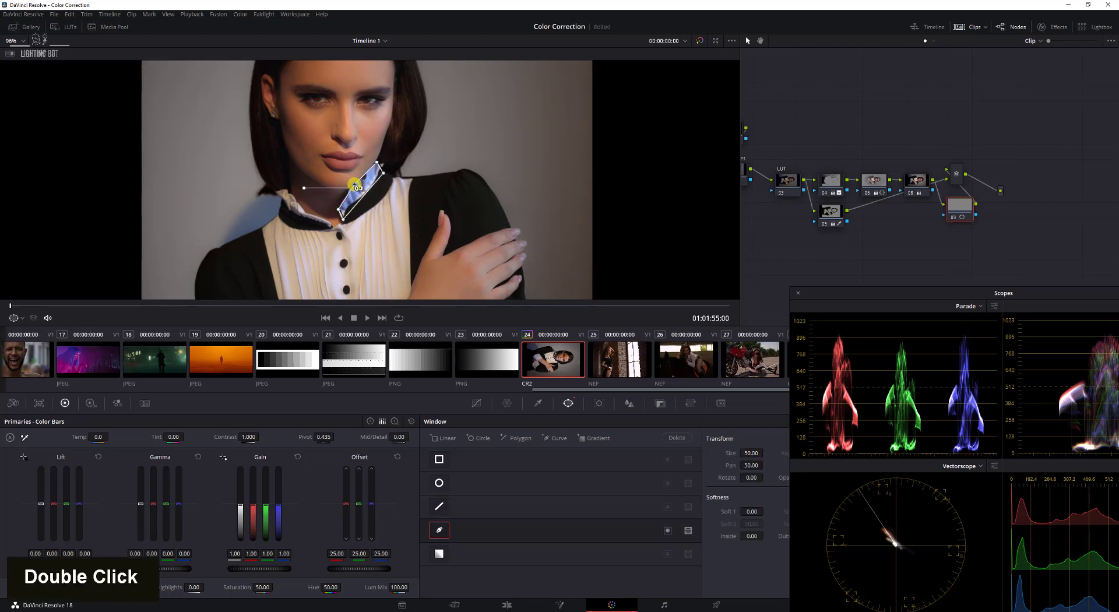
click(358, 208)
drag(355, 207, 350, 205)
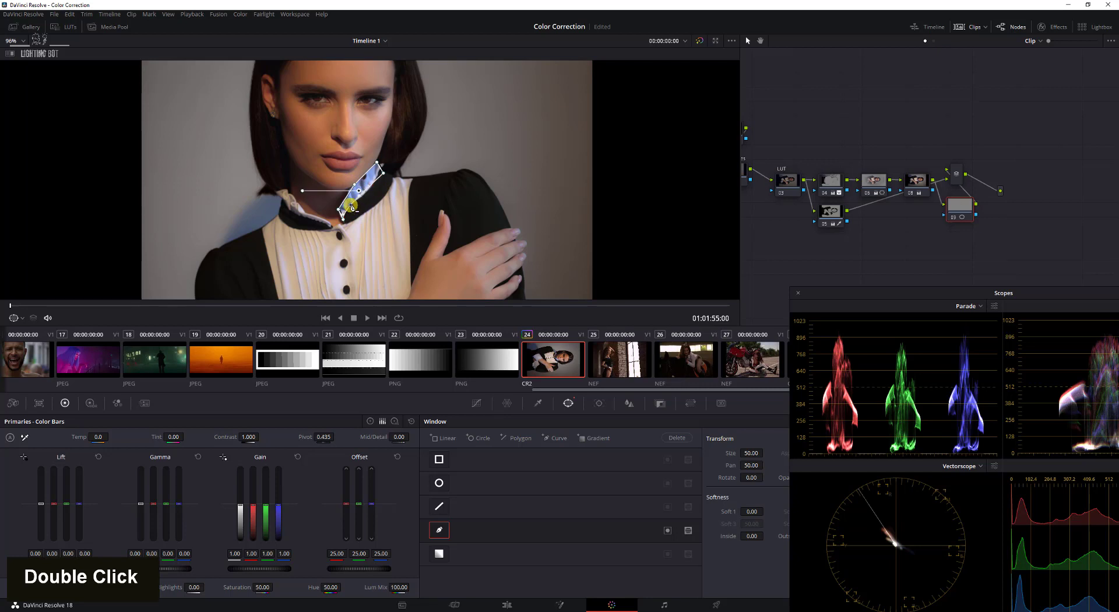
mouse_move(383, 172)
mouse_down()
mouse_move(375, 185)
mouse_move(381, 166)
mouse_up()
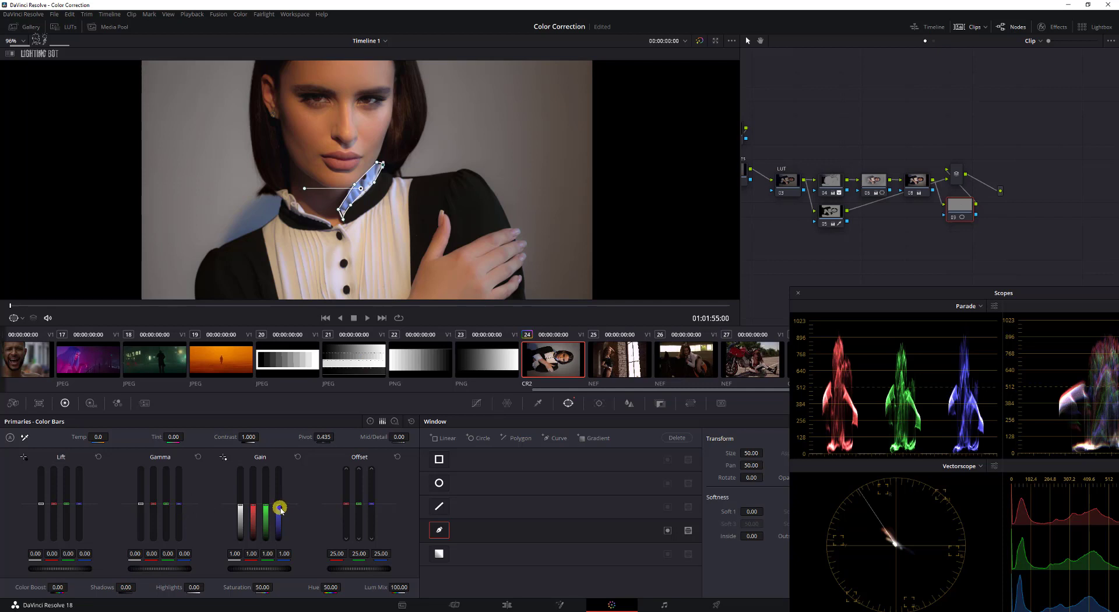
Step: Try raising the overall gain of the collar node to 1.31, and reset the gain
drag(280, 505, 247, 469)
click(297, 456)
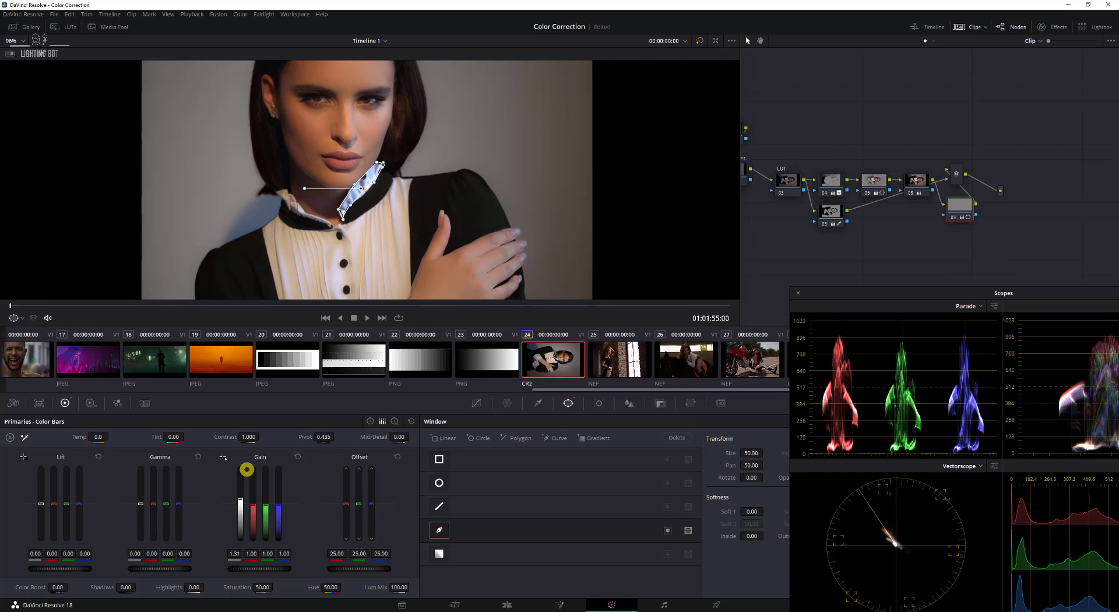
click(297, 456)
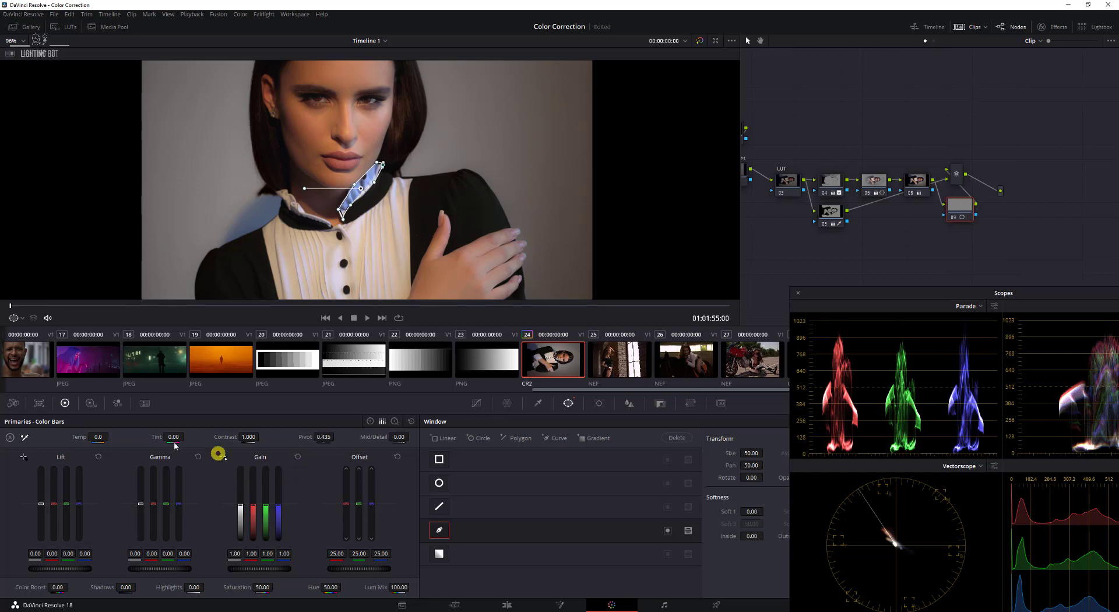
Step: Warm the collar by setting the temperature to 1350.0, and check it without the window outline
drag(96, 437, 153, 440)
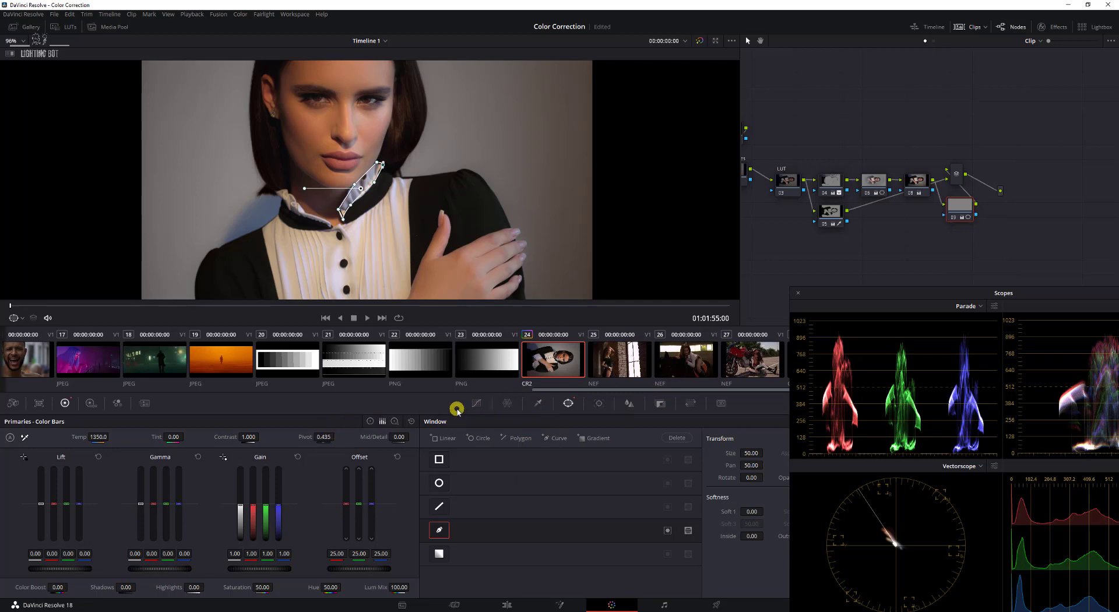
double_click(475, 402)
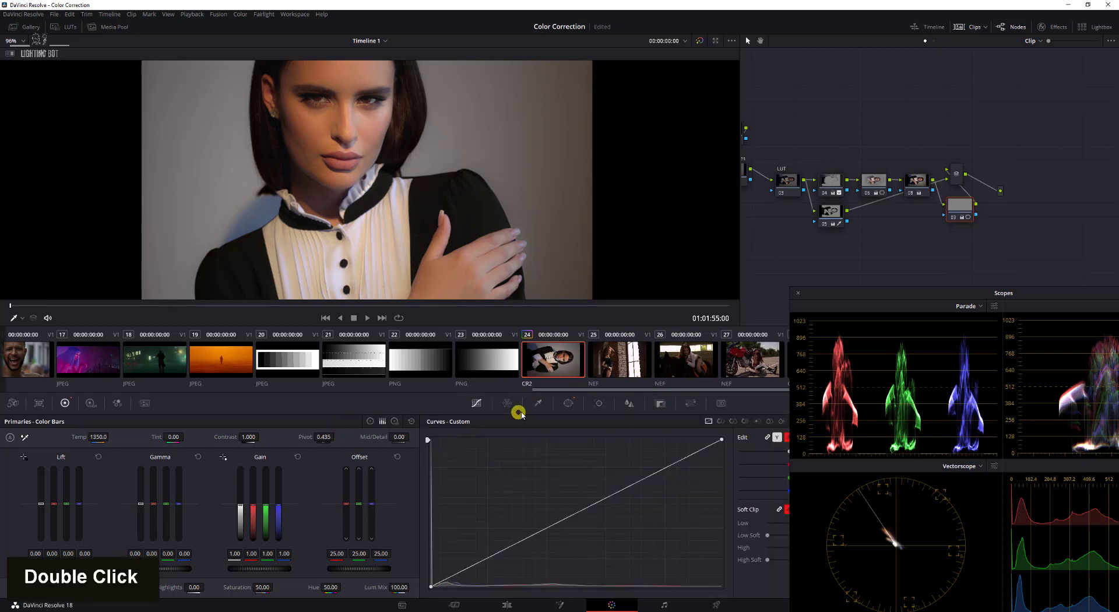
click(568, 402)
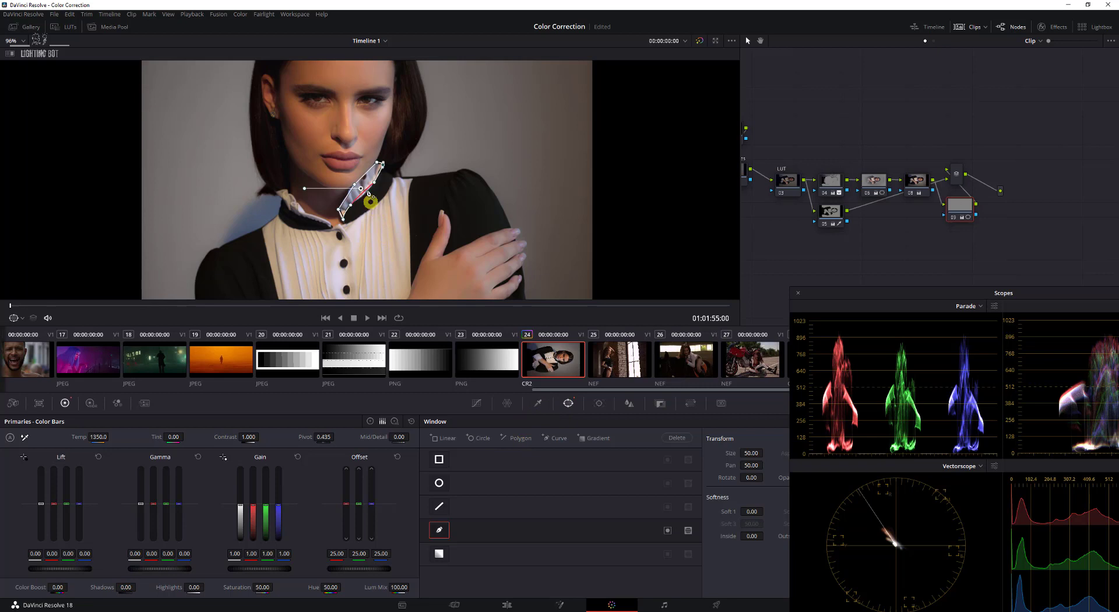
Step: Soften the curve window with Soft 1 at 4.64, Inside at 1.68 and Outside at 1.20, and adjust its fit on the collar
drag(747, 536, 849, 517)
drag(892, 306, 1060, 416)
mouse_move(809, 532)
mouse_down()
mouse_move(840, 531)
mouse_move(824, 532)
mouse_up()
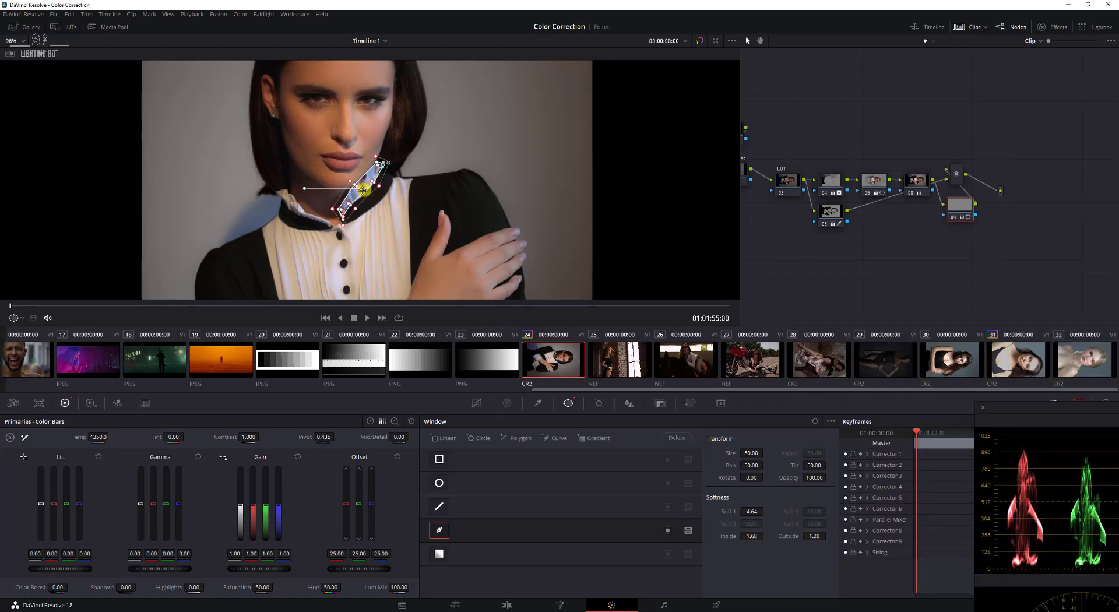
drag(362, 197, 365, 198)
Step: Hide the window outline, set the temperature to 1830.0 and the gain to red 0.88, green 0.96 and blue 0.83
click(479, 403)
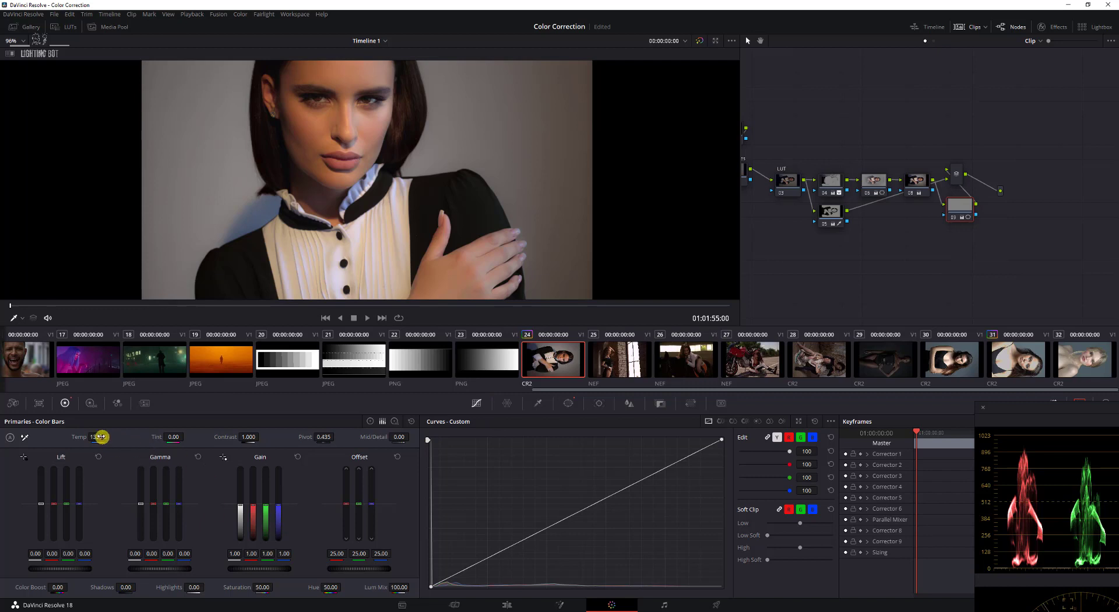
drag(97, 437, 58, 505)
drag(252, 508, 253, 517)
drag(250, 517, 251, 508)
Step: Compare the whole portrait with the collar node disabled and enabled
scroll(443, 168, down, 3)
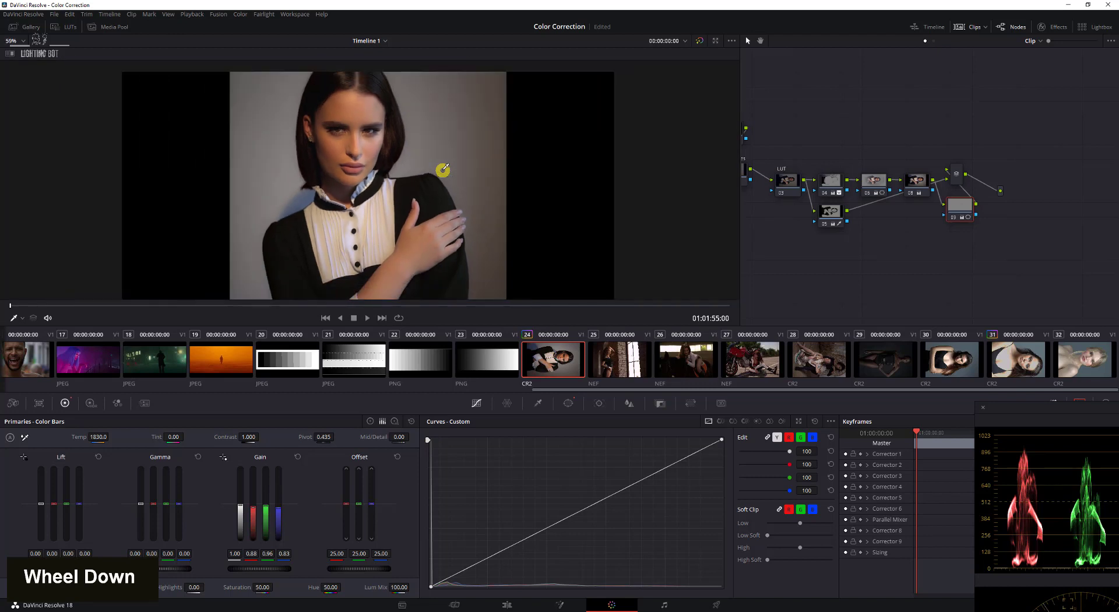
scroll(443, 168, down, 1)
key(ctrl+d)
key(ctrl+d)
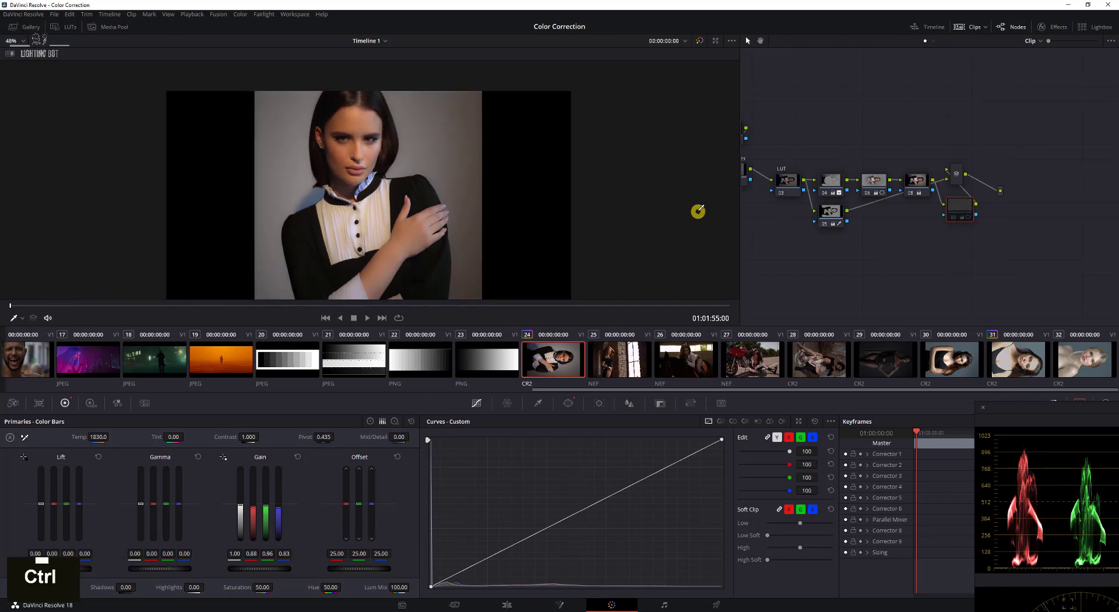